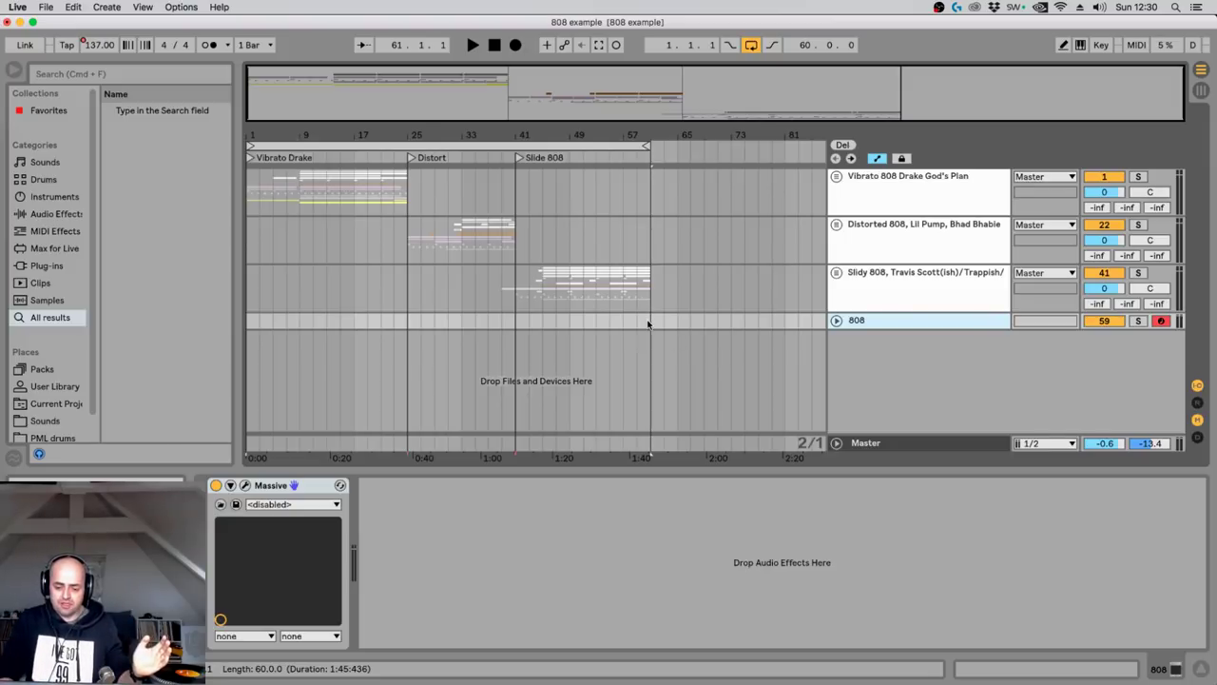
# Select the span over the three 808 sections and review the Vibrato, Distorted and Slidy 808 effect chains.
pyautogui.moveTo(648, 324); pyautogui.dragTo(223, 180)
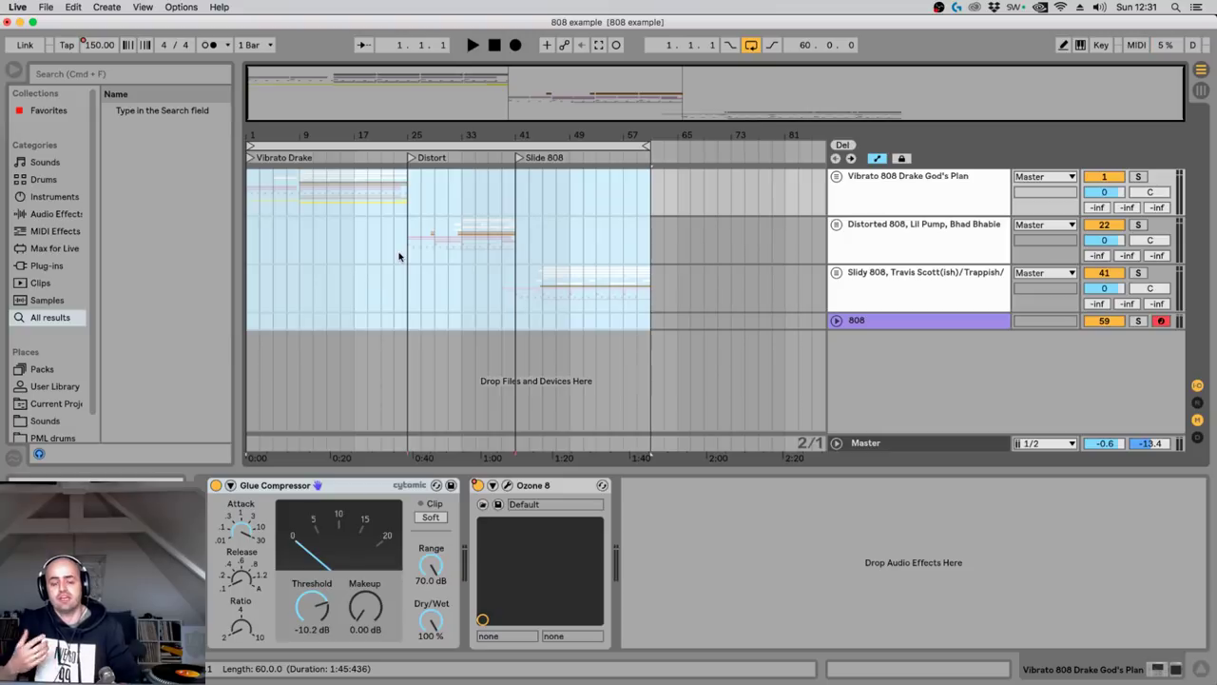
pyautogui.click(836, 211)
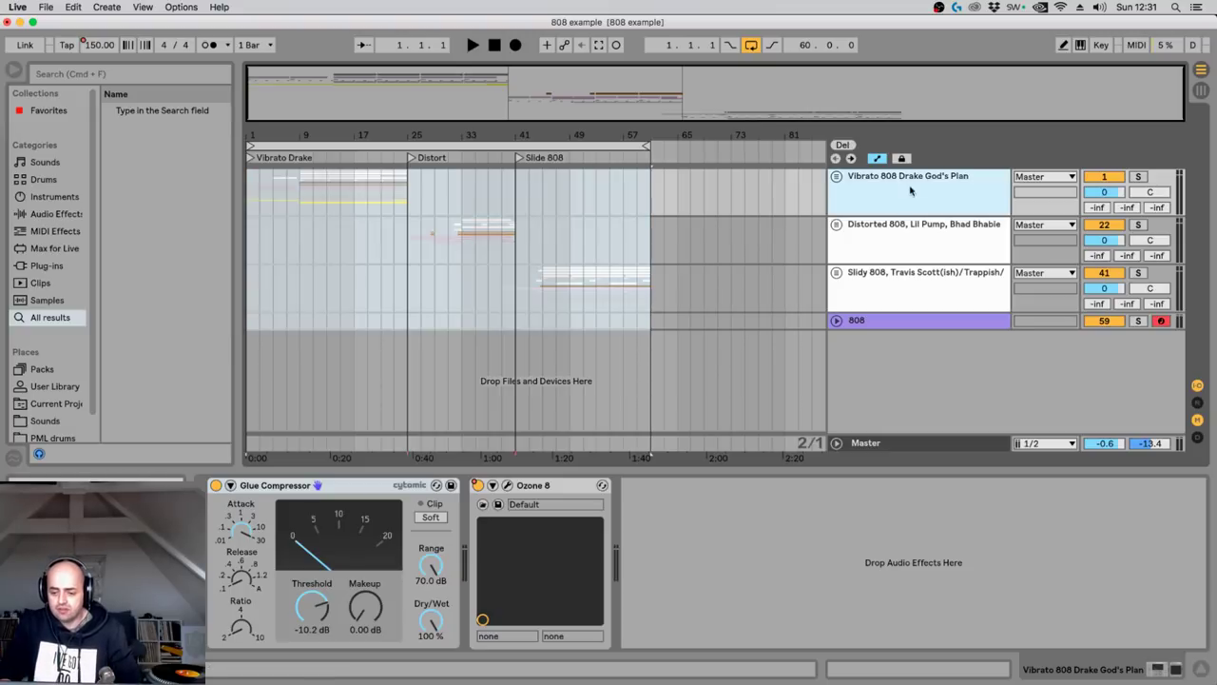
pyautogui.click(879, 248)
pyautogui.click(875, 294)
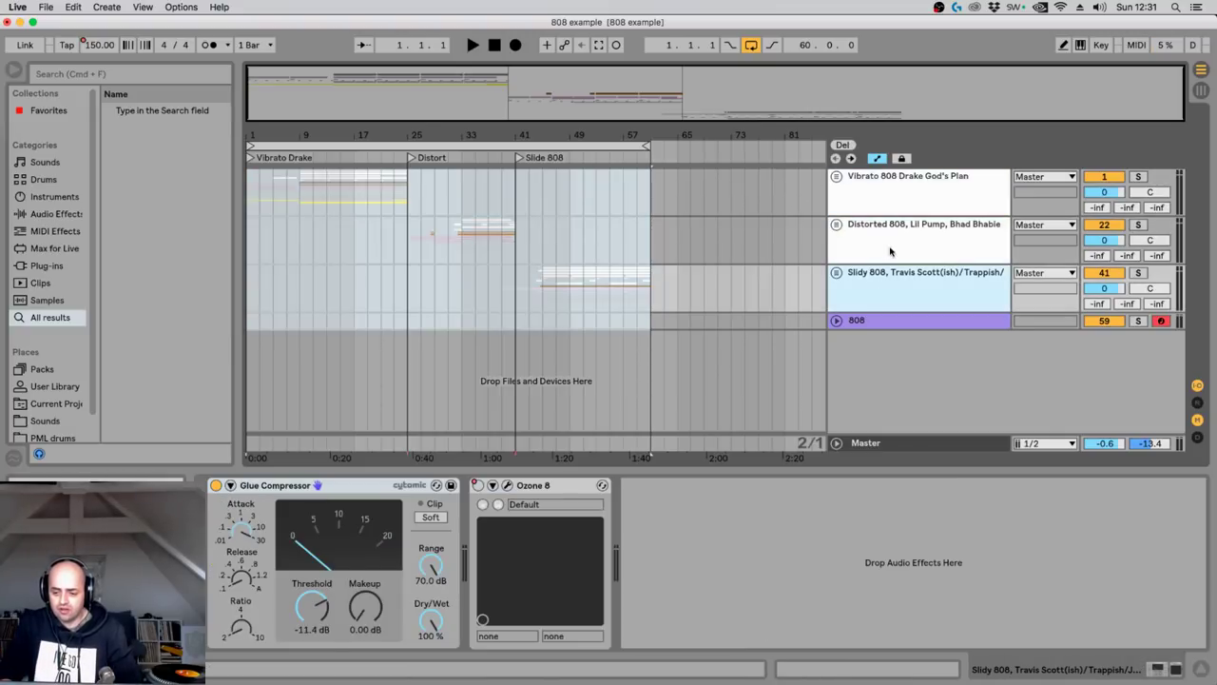
pyautogui.click(903, 243)
pyautogui.click(930, 193)
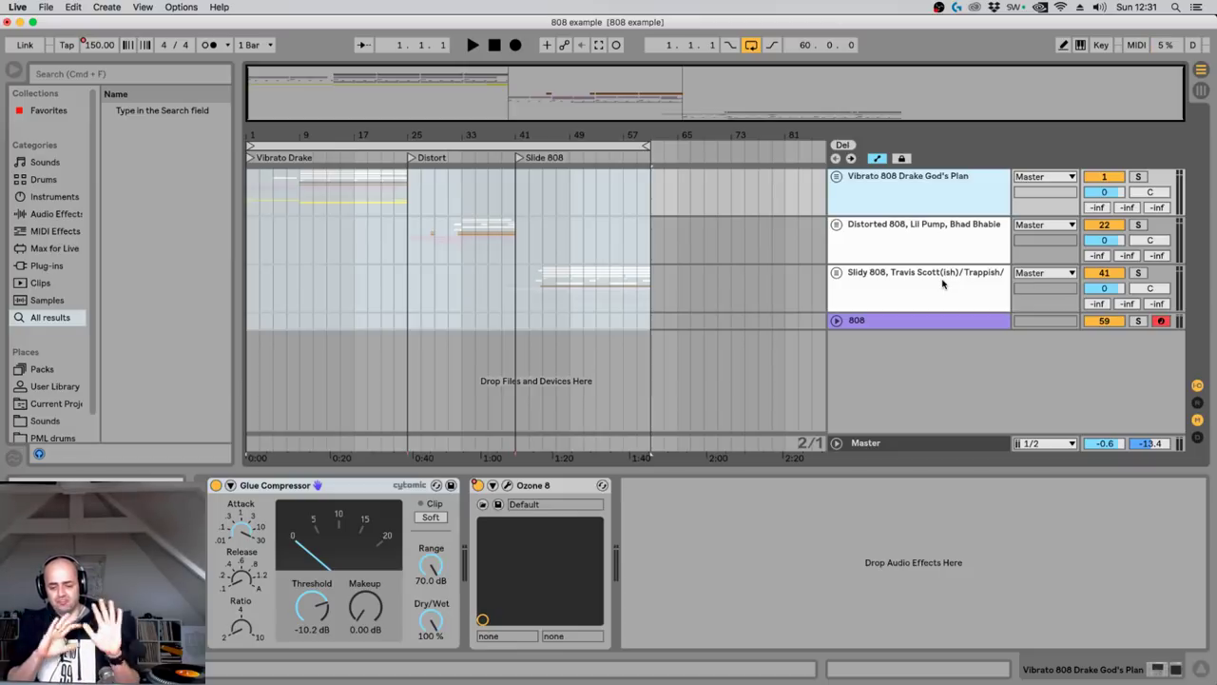
# Place the marker at bar 57, deactivate the empty 808 track, and stop playback at the song start.
pyautogui.click(928, 327)
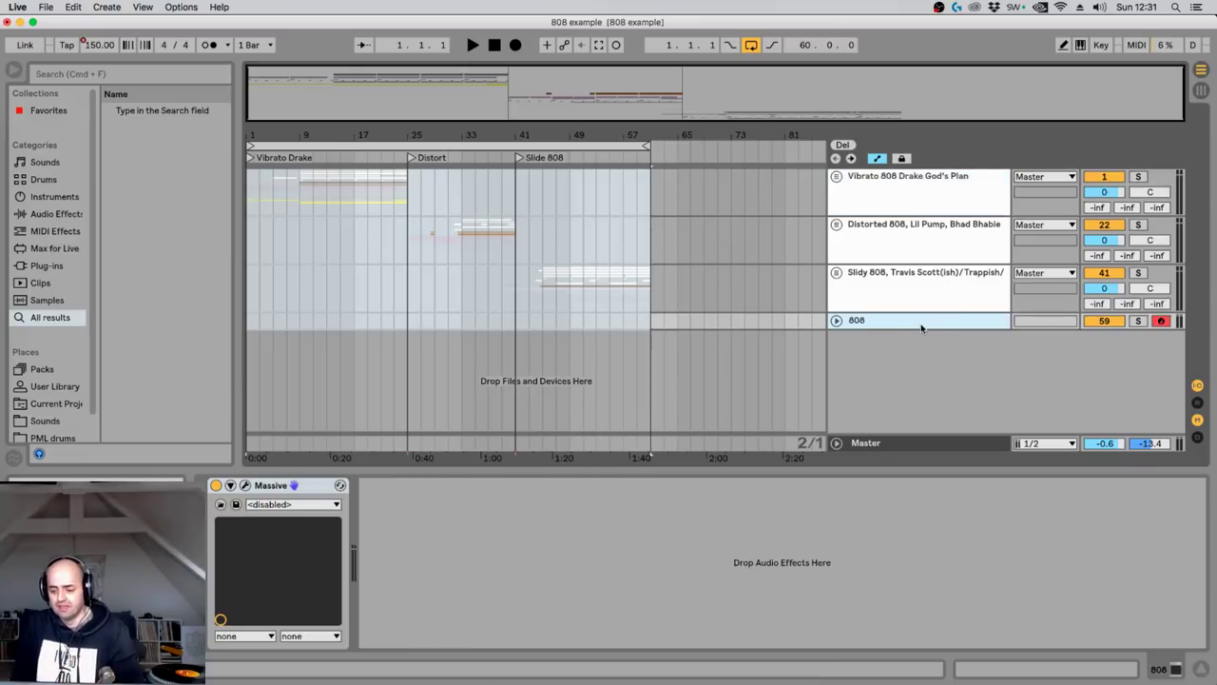
pyautogui.press('super+a')
pyautogui.click(623, 320)
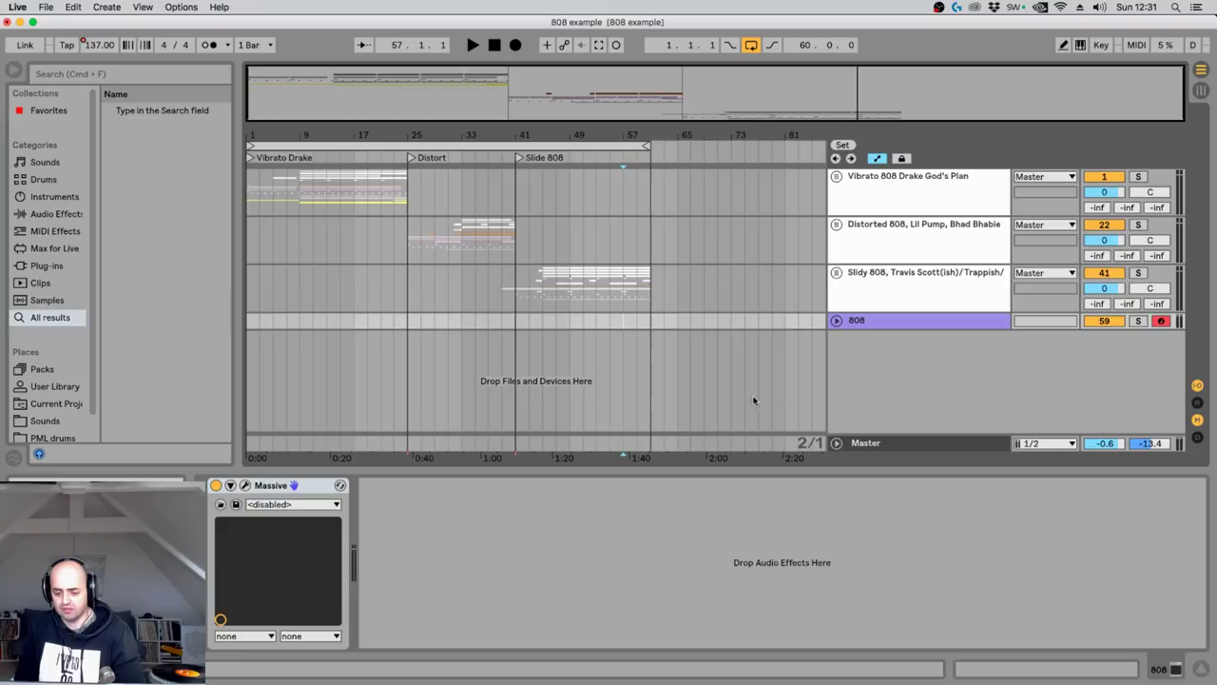
pyautogui.click(903, 319)
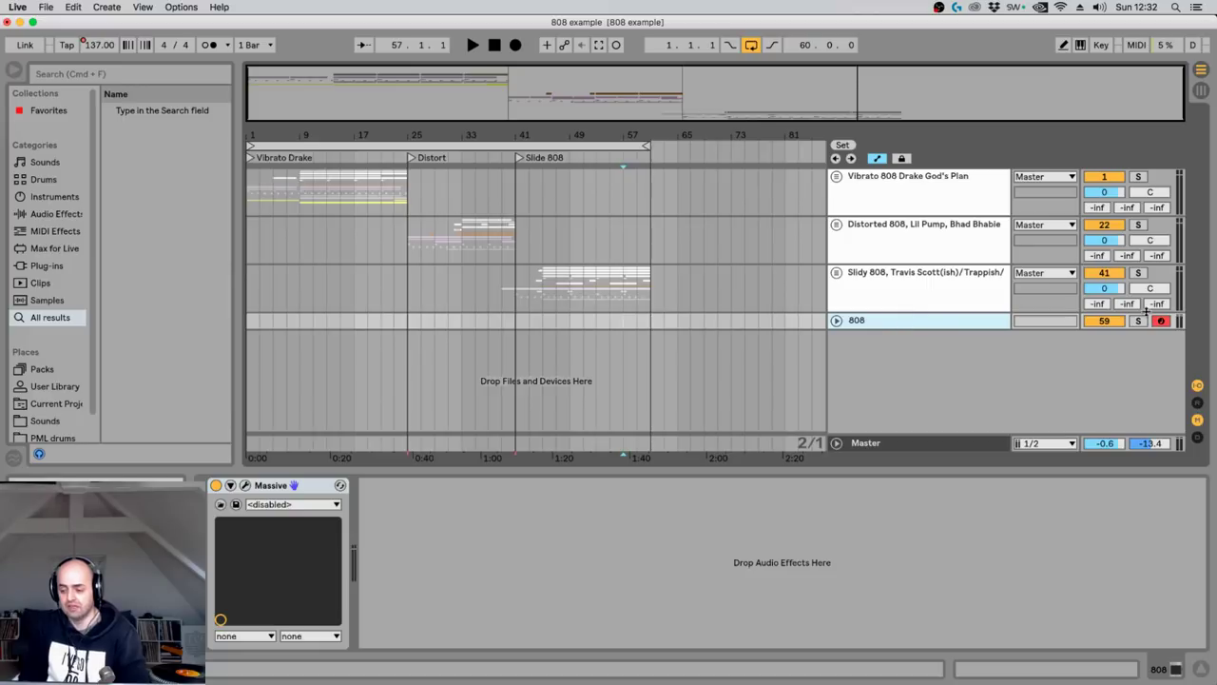
pyautogui.click(1116, 322)
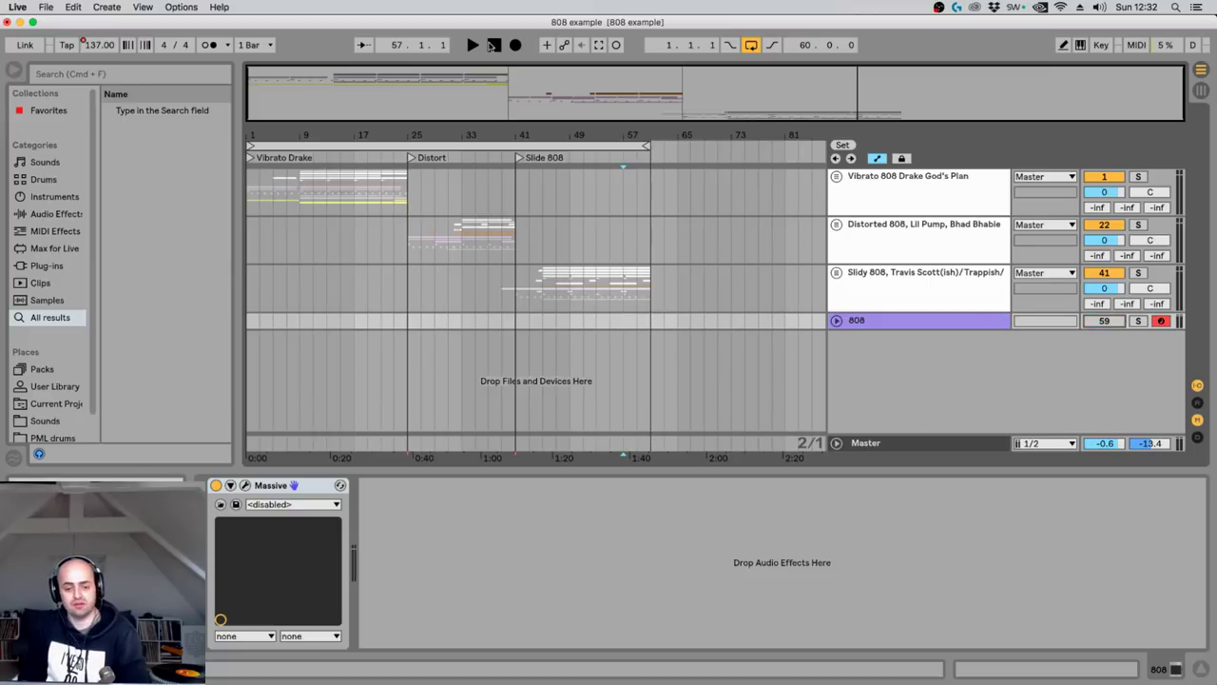
pyautogui.click(494, 45)
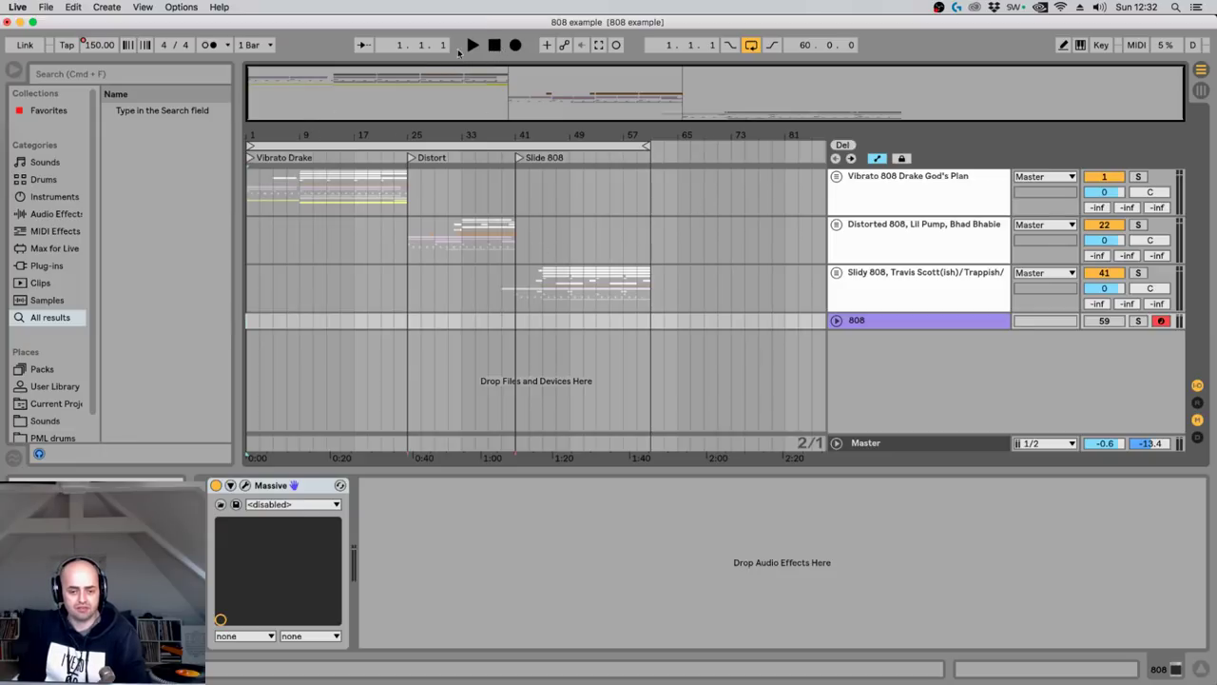
# Start arrangement playback and mute Audio Input Capture 2 in the OBS recording.
pyautogui.click(474, 45)
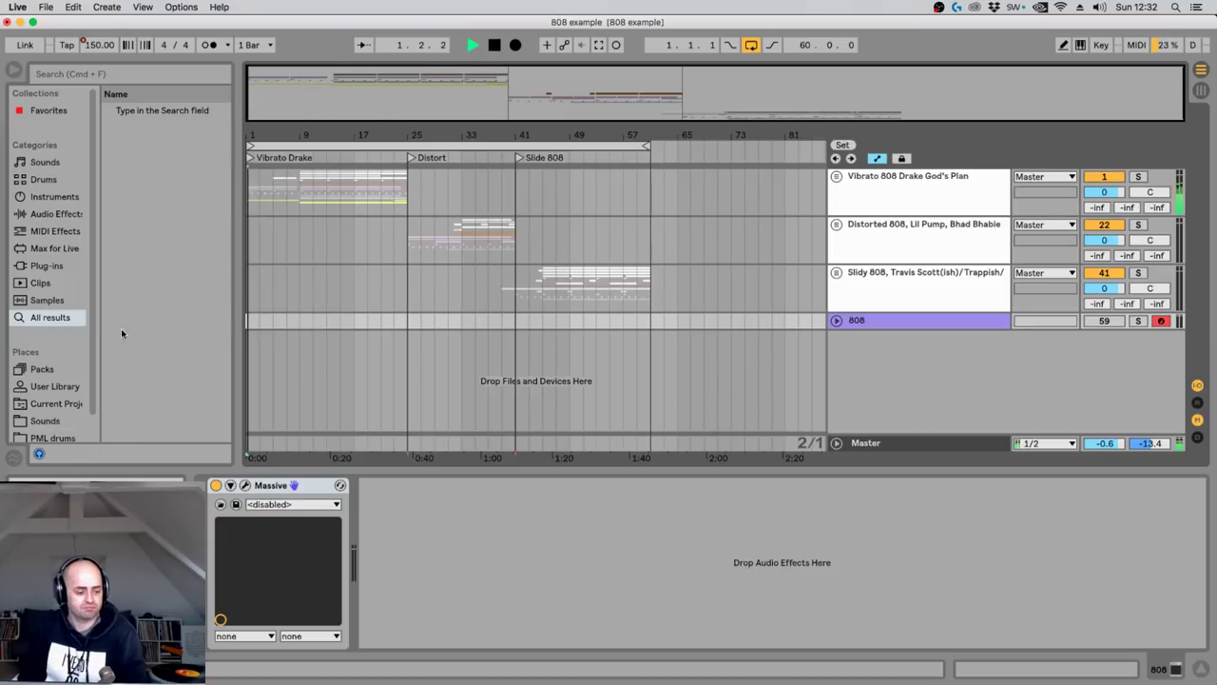
pyautogui.click(15, 425)
pyautogui.click(327, 369)
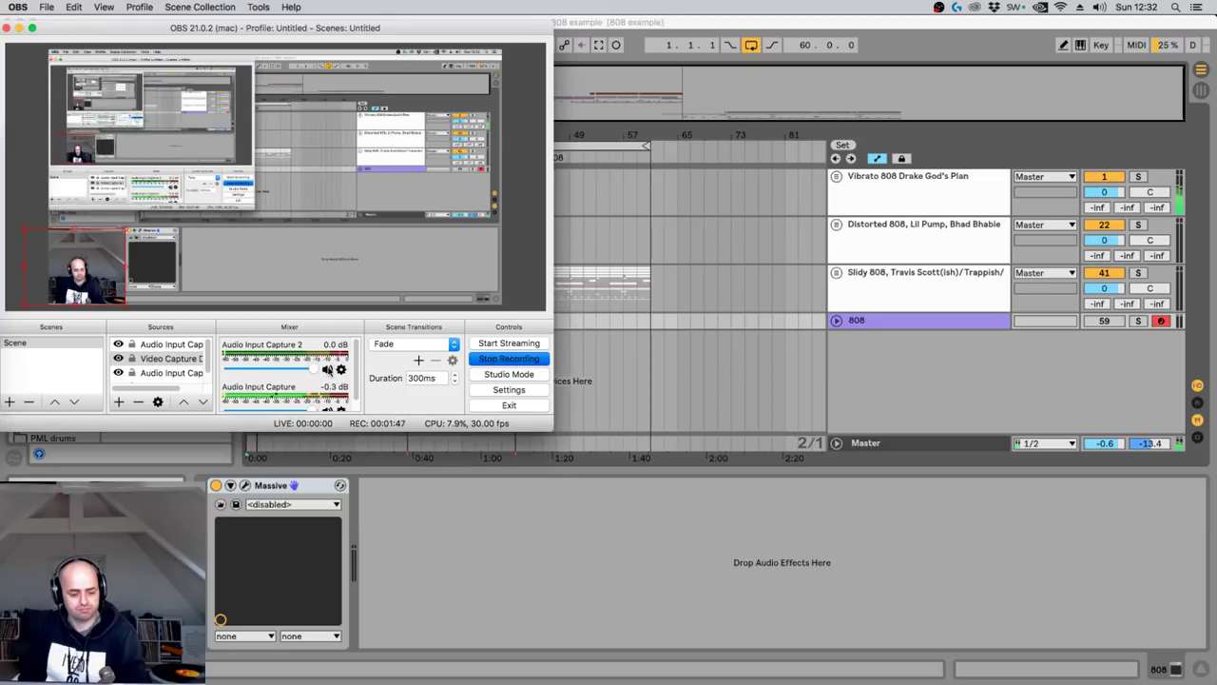
pyautogui.click(676, 329)
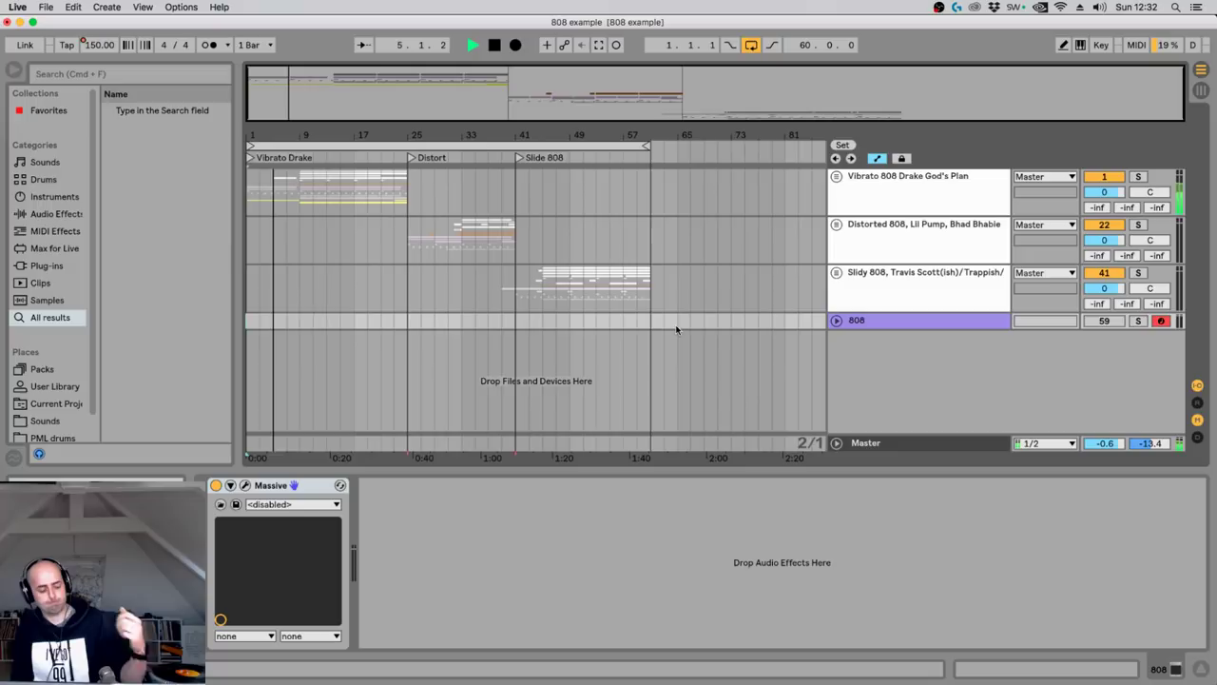
# Unfold the Vibrato 808 group and its Drums group, viewing the kick, Clap and Hi hat samples.
pyautogui.click(835, 176)
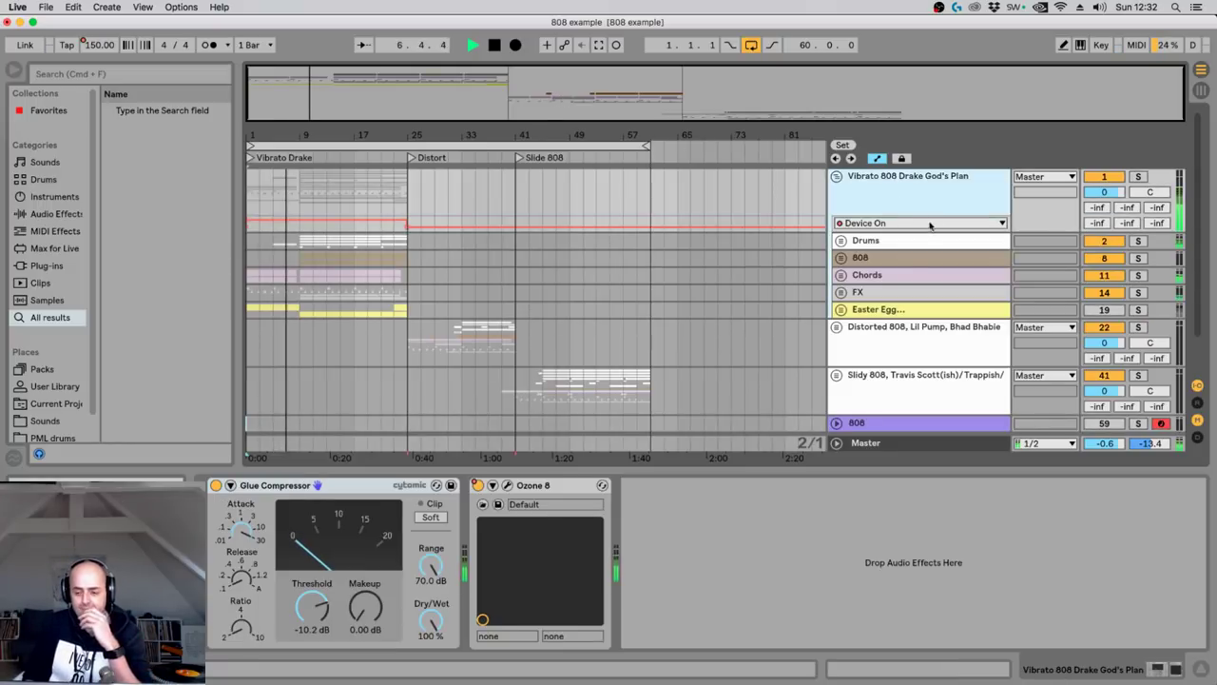
pyautogui.doubleClick(868, 241)
pyautogui.scroll(-3, 868, 241)
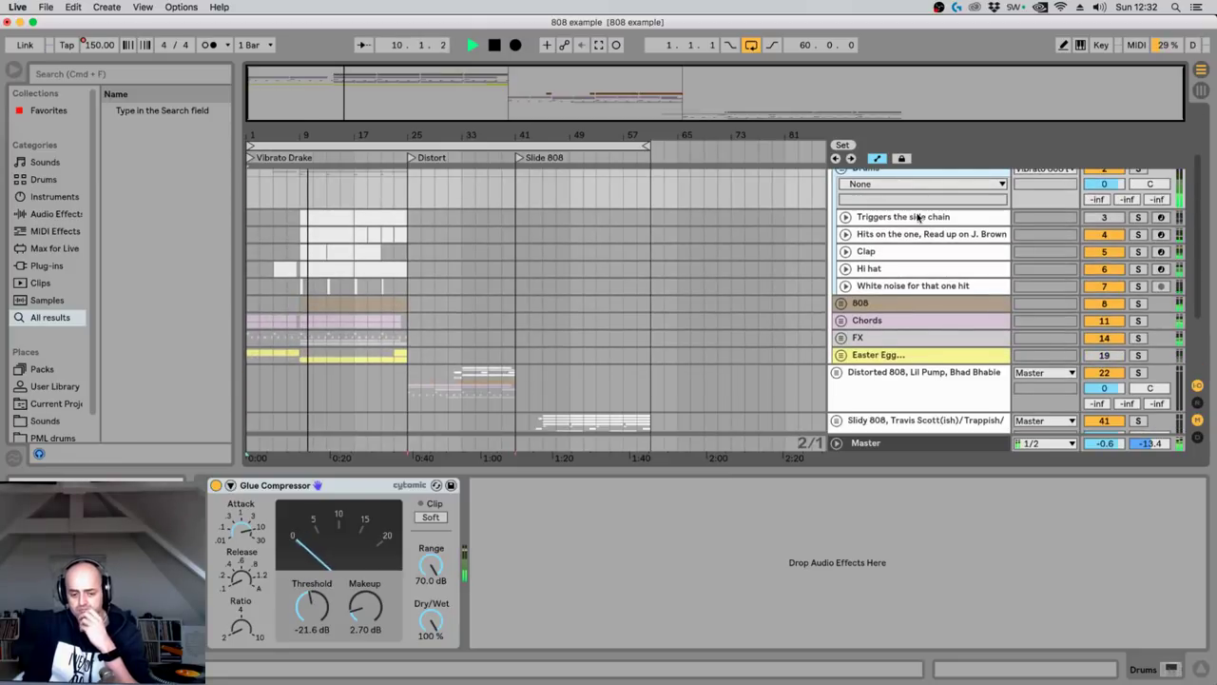
pyautogui.scroll(3, 918, 225)
pyautogui.scroll(-3, 918, 230)
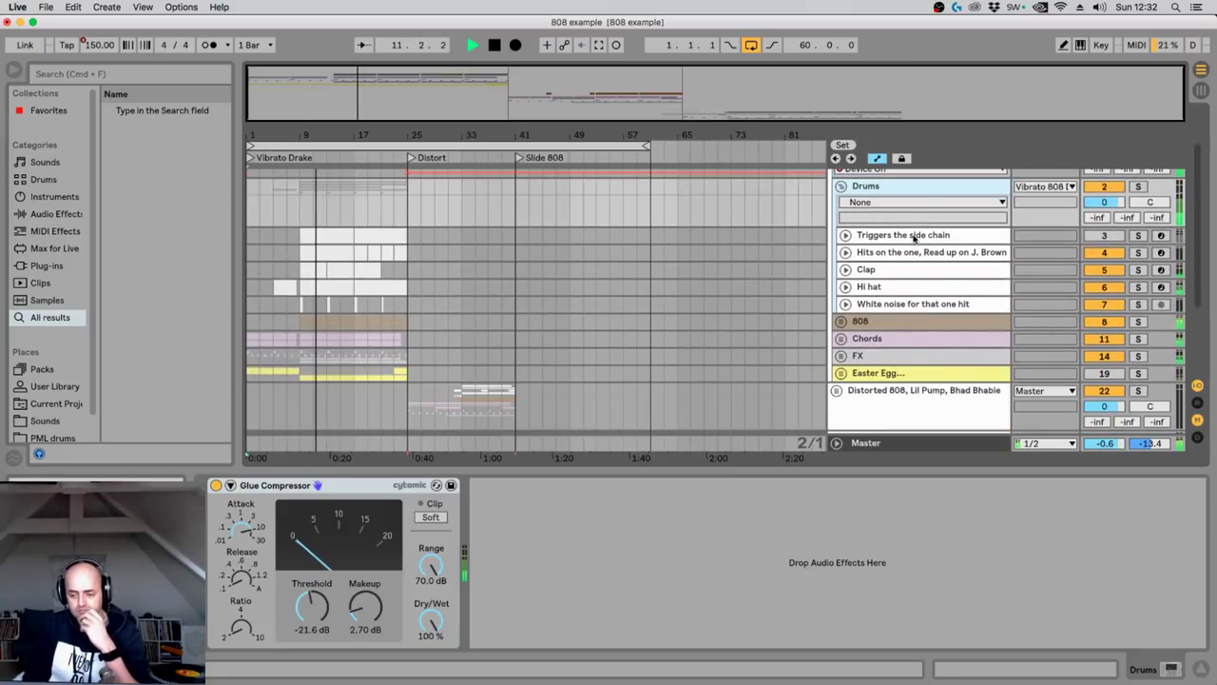
pyautogui.click(891, 251)
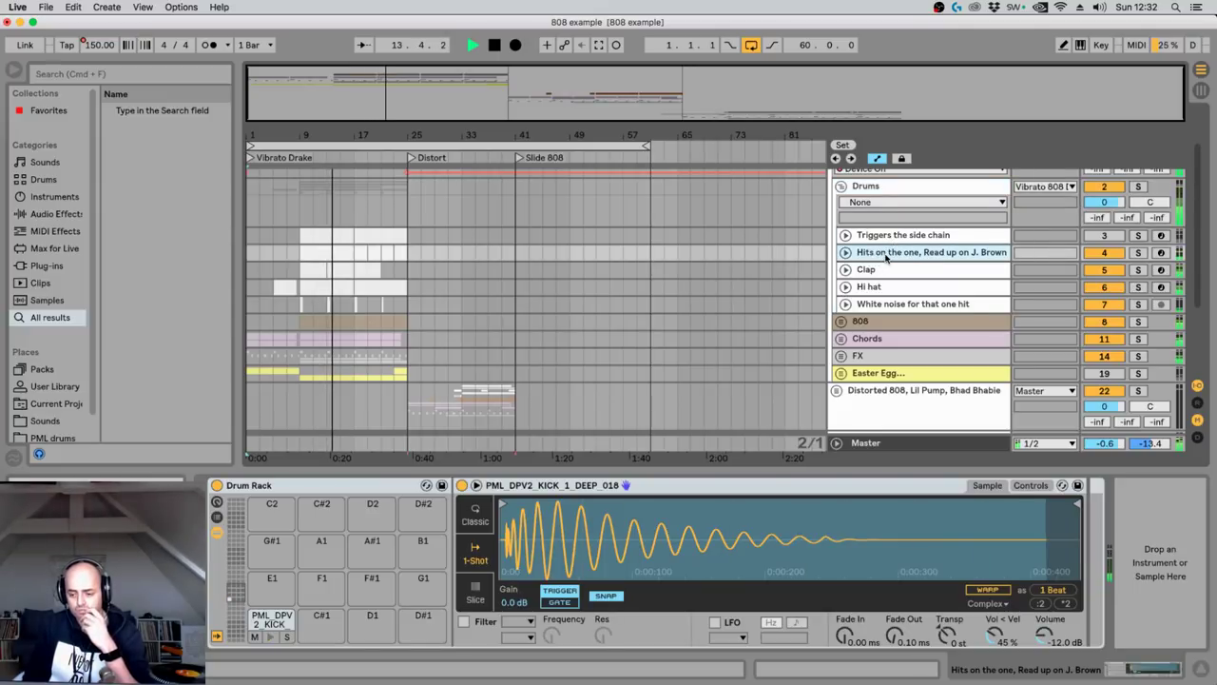
pyautogui.click(889, 271)
pyautogui.click(884, 286)
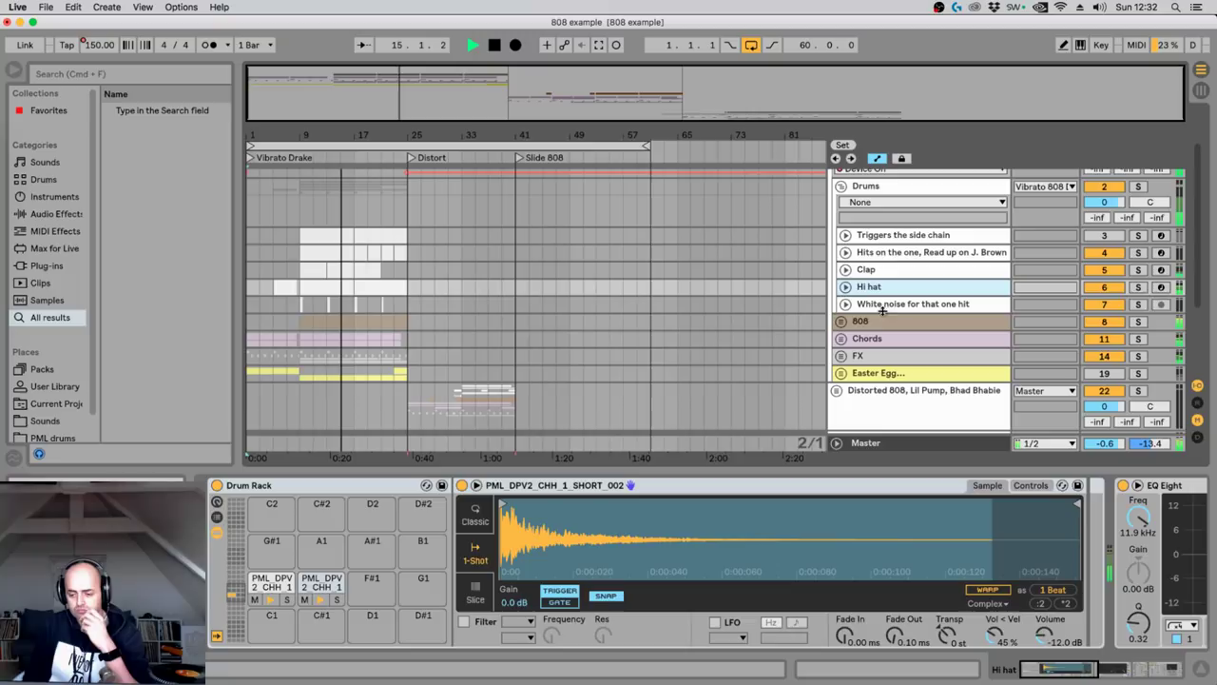
# Fold the Drums group and reveal the 808 group's Cut and Drake 808 tracks, then fold it.
pyautogui.click(882, 320)
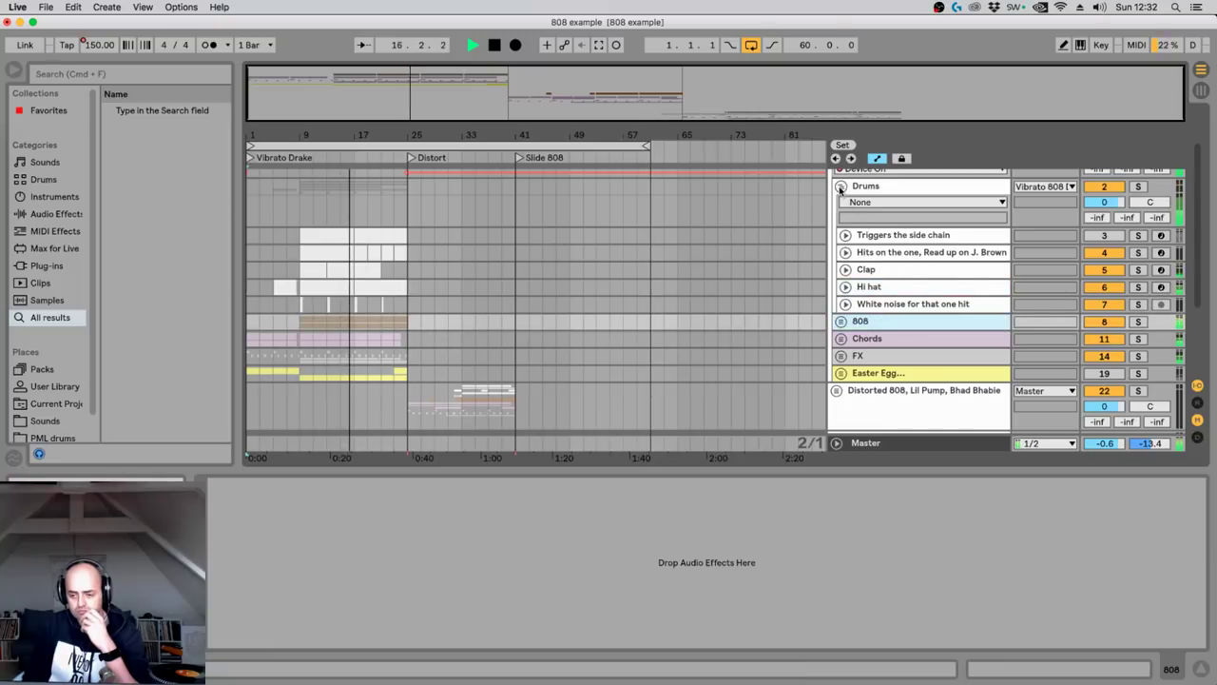
pyautogui.click(841, 185)
pyautogui.click(840, 185)
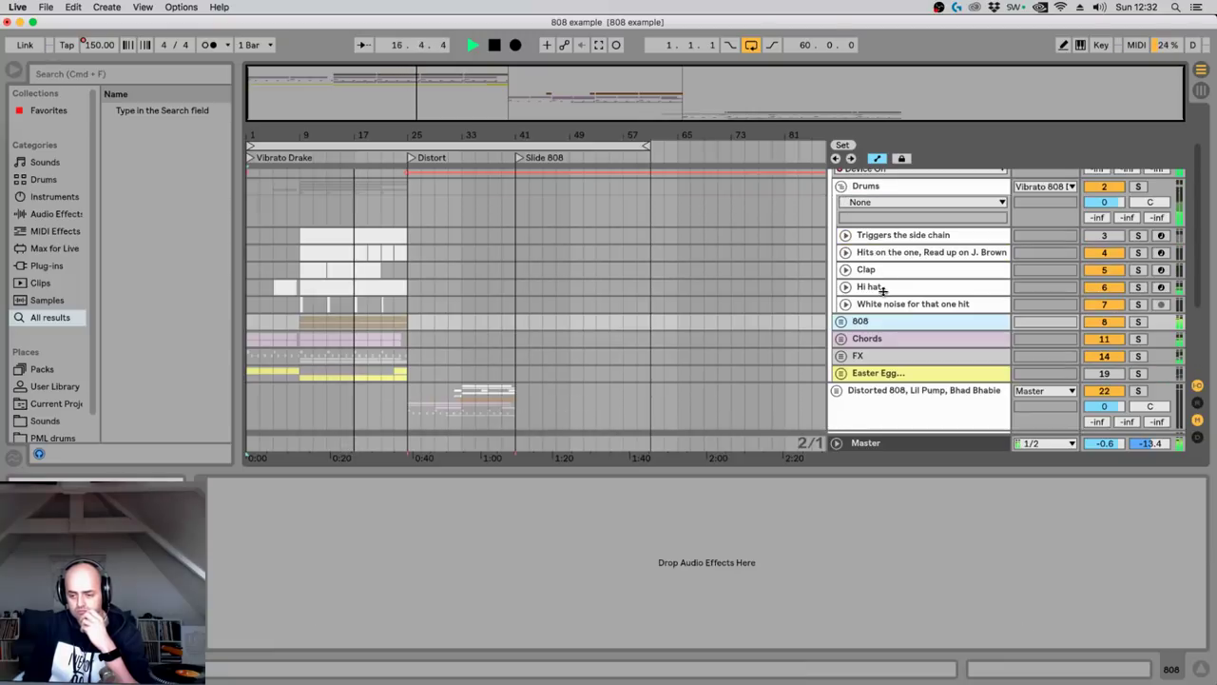
pyautogui.click(841, 186)
pyautogui.click(841, 204)
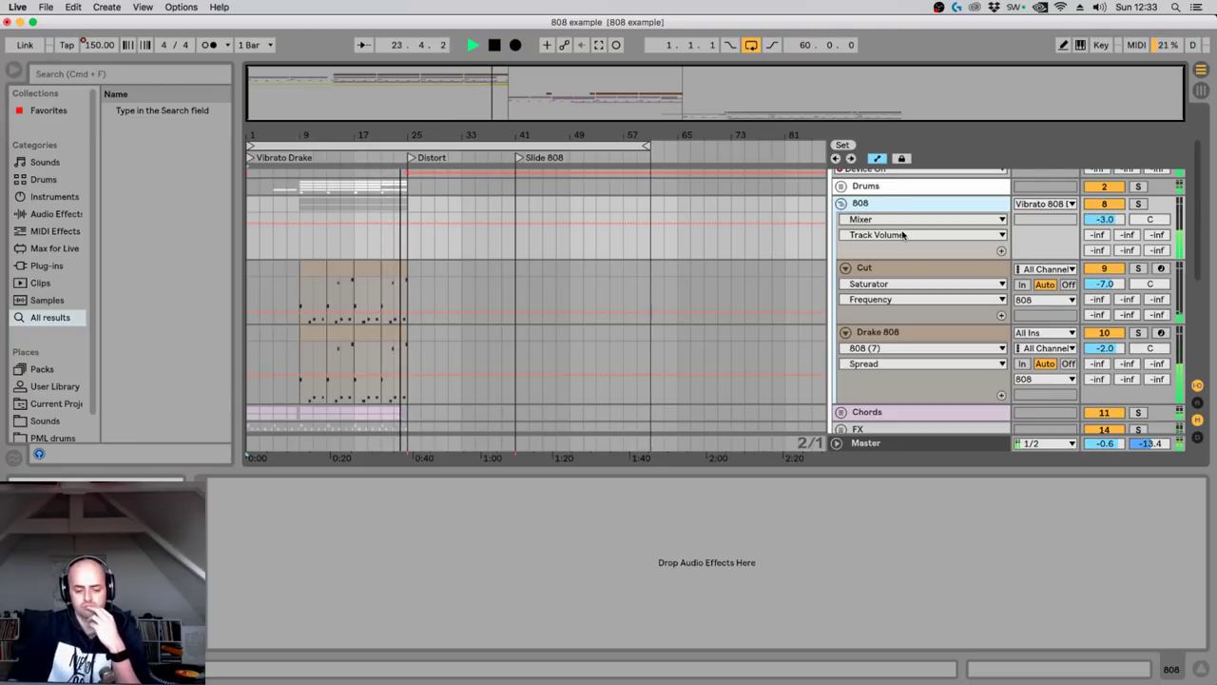
pyautogui.click(841, 203)
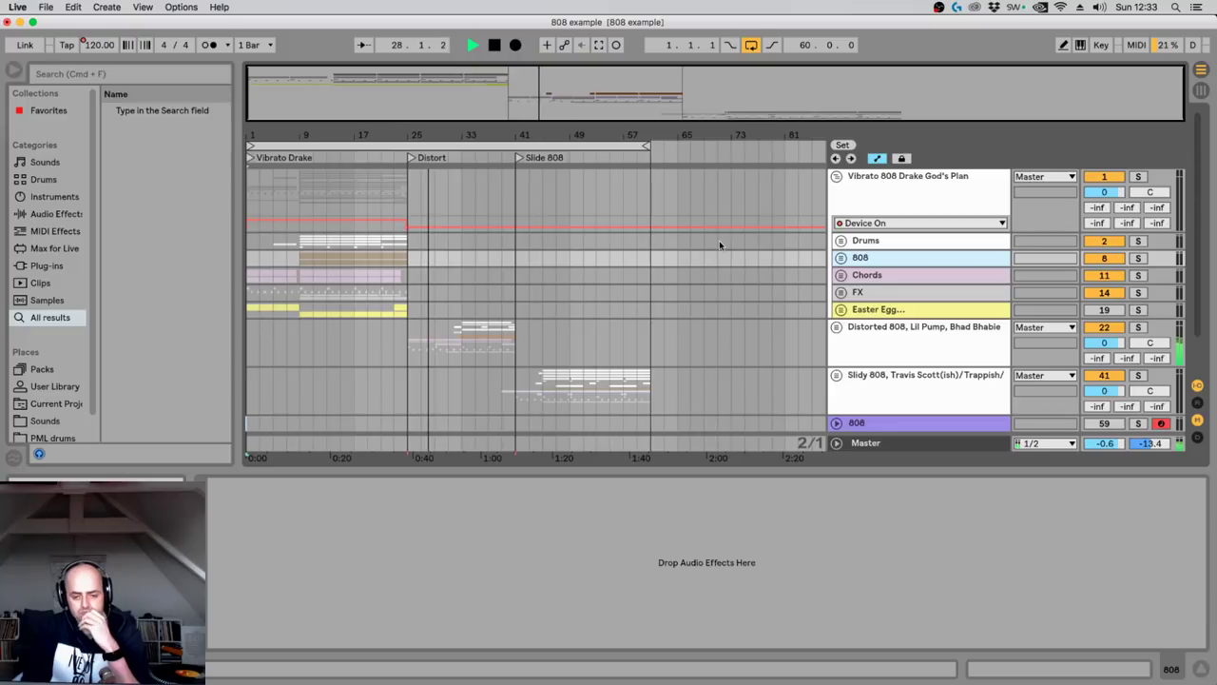
# Select the Vibrato 808 group to see its effects, then fold it.
pyautogui.click(896, 273)
pyautogui.click(845, 180)
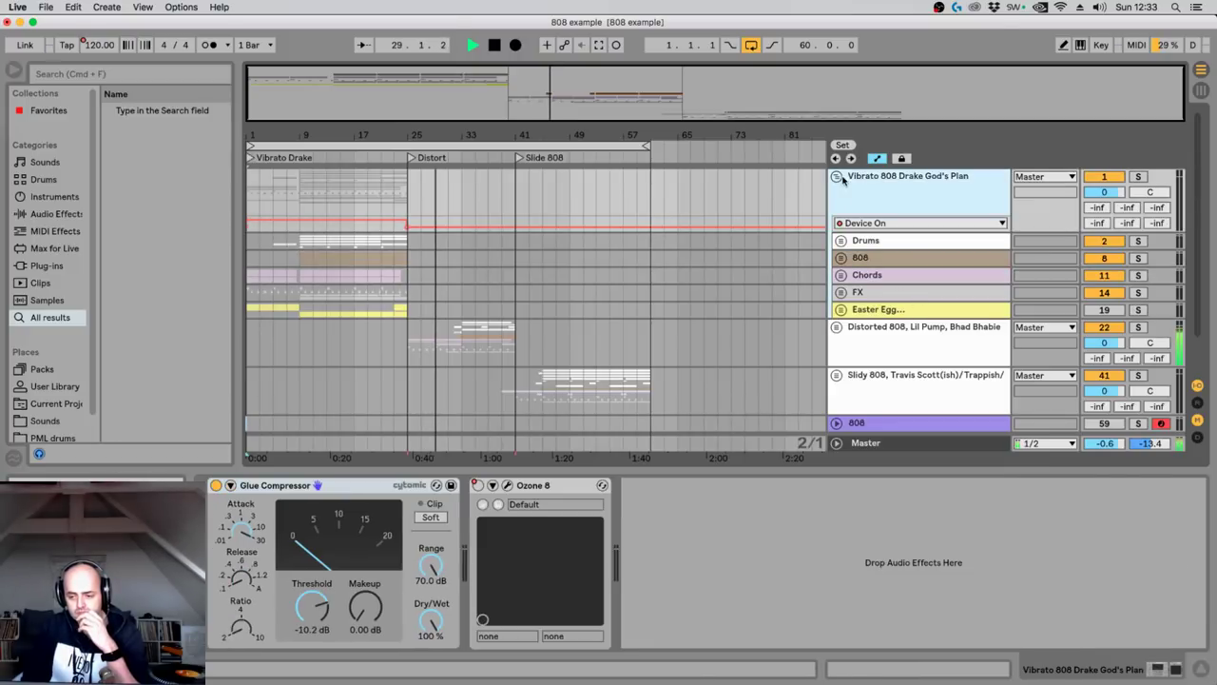
pyautogui.click(835, 177)
# Unfold the Distorted 808 group and its Drums, inspecting the Snare beat 2 device chain.
pyautogui.click(869, 233)
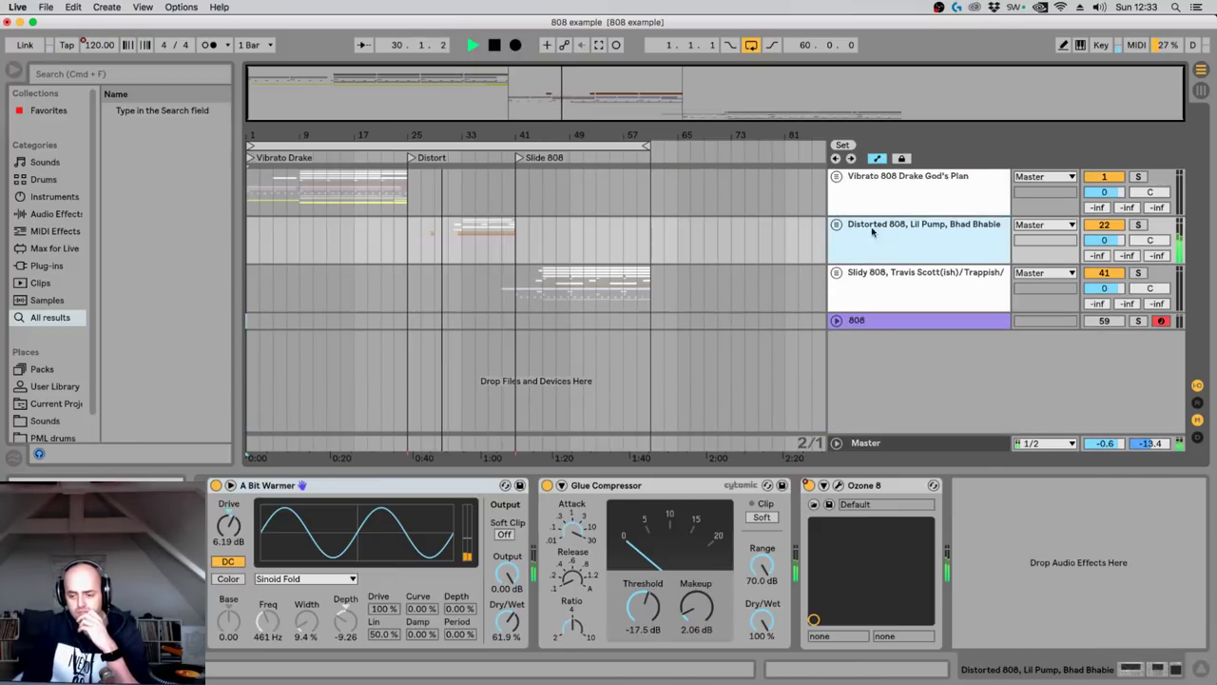
pyautogui.click(835, 225)
pyautogui.scroll(-1, 889, 235)
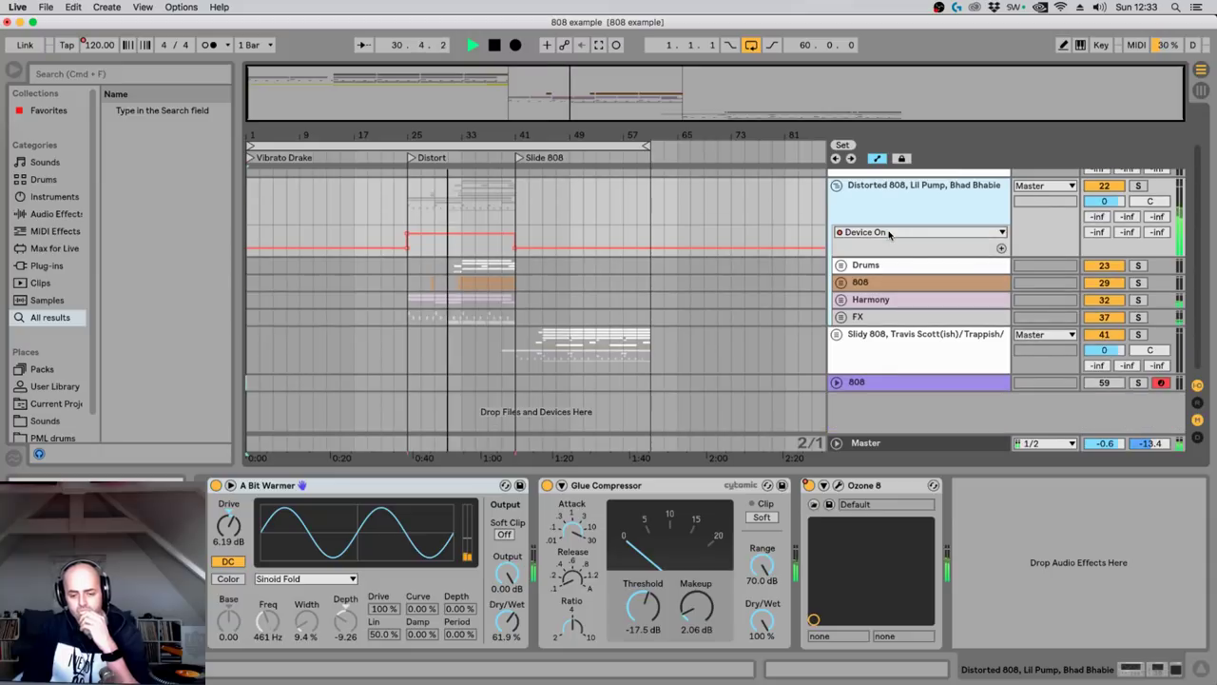
pyautogui.click(841, 266)
pyautogui.click(841, 265)
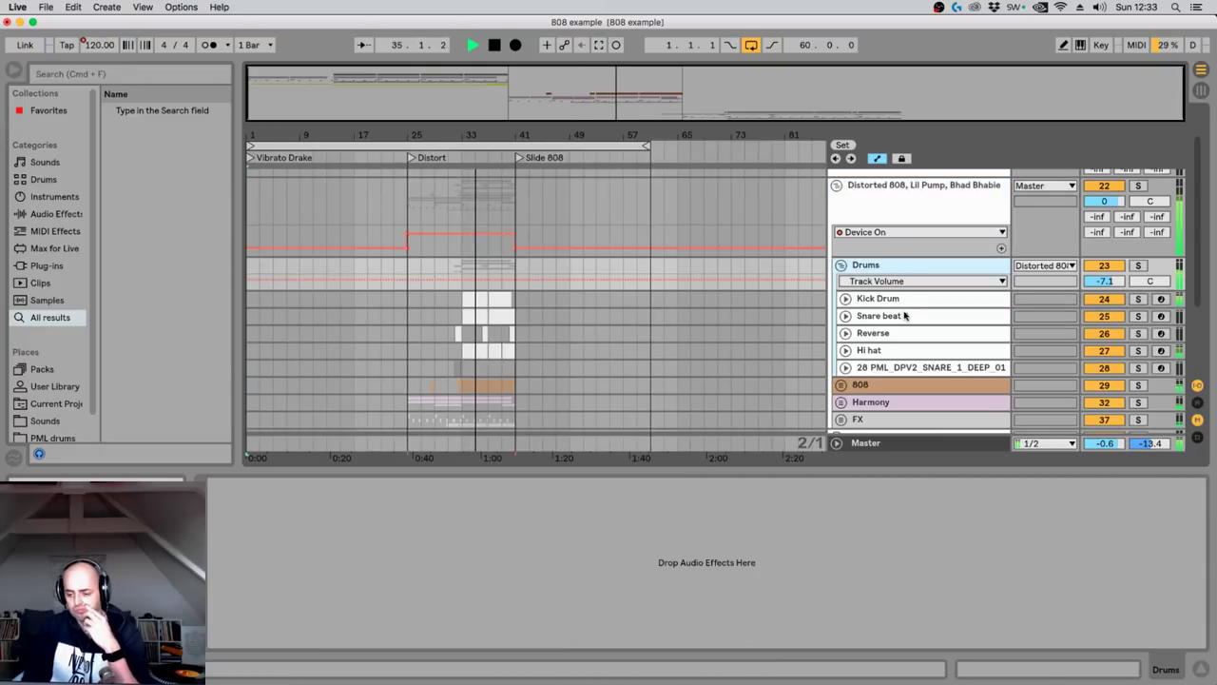
pyautogui.click(861, 315)
pyautogui.click(845, 316)
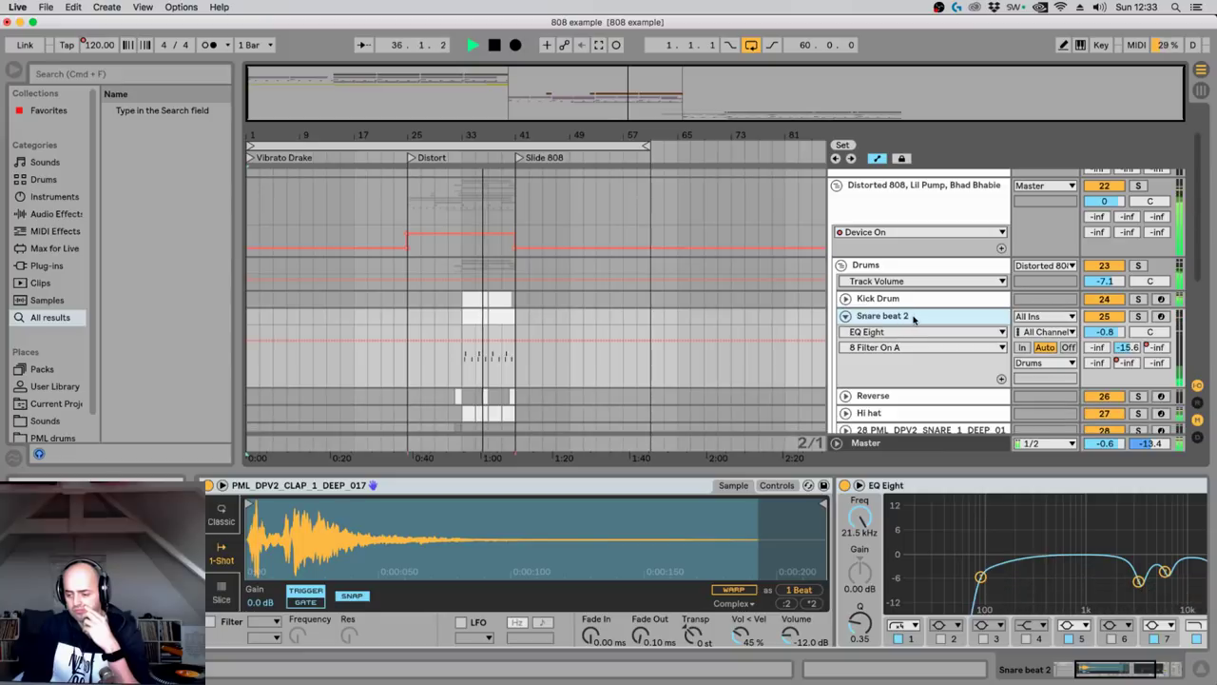
pyautogui.click(845, 316)
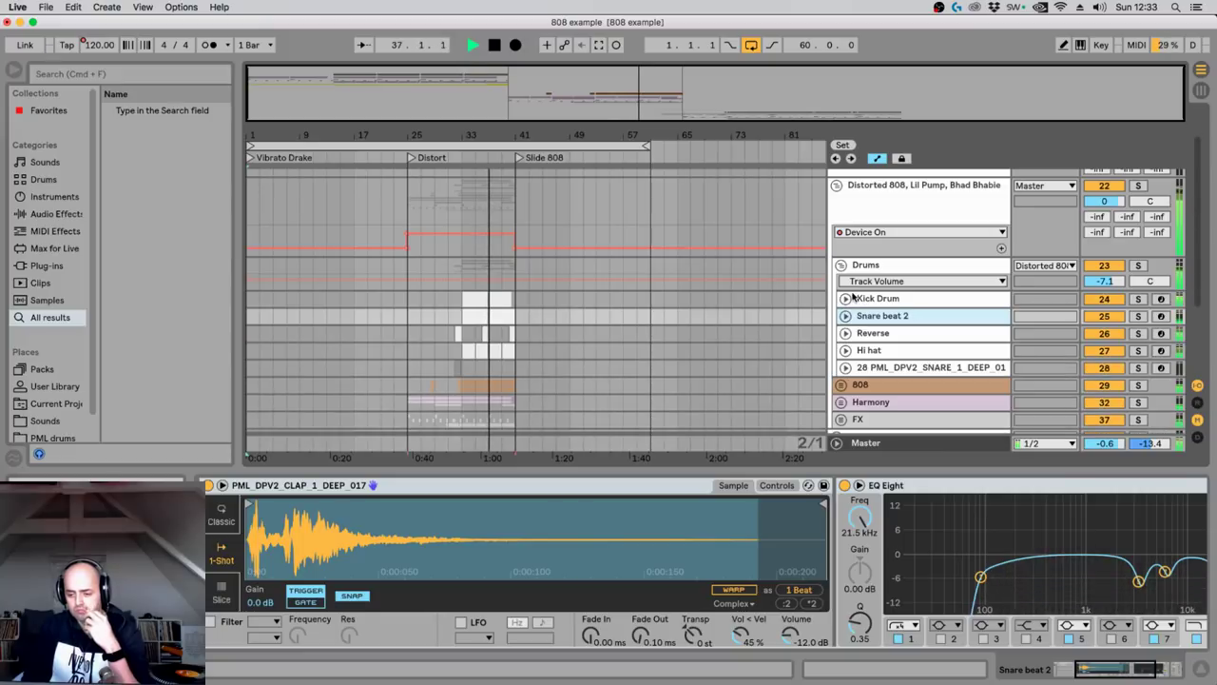
pyautogui.click(846, 266)
pyautogui.click(842, 266)
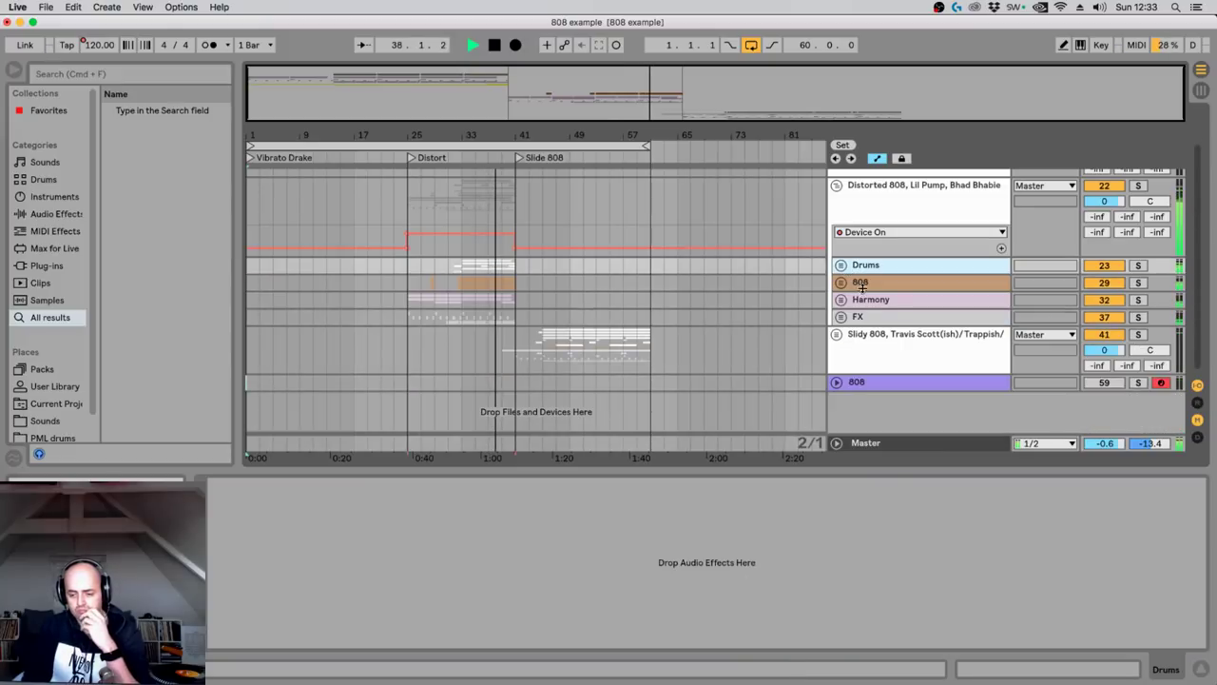
# Unfold the Distorted example's 808 group, then fold its nested sub-tracks away.
pyautogui.click(860, 283)
pyautogui.click(841, 282)
pyautogui.scroll(-2, 870, 271)
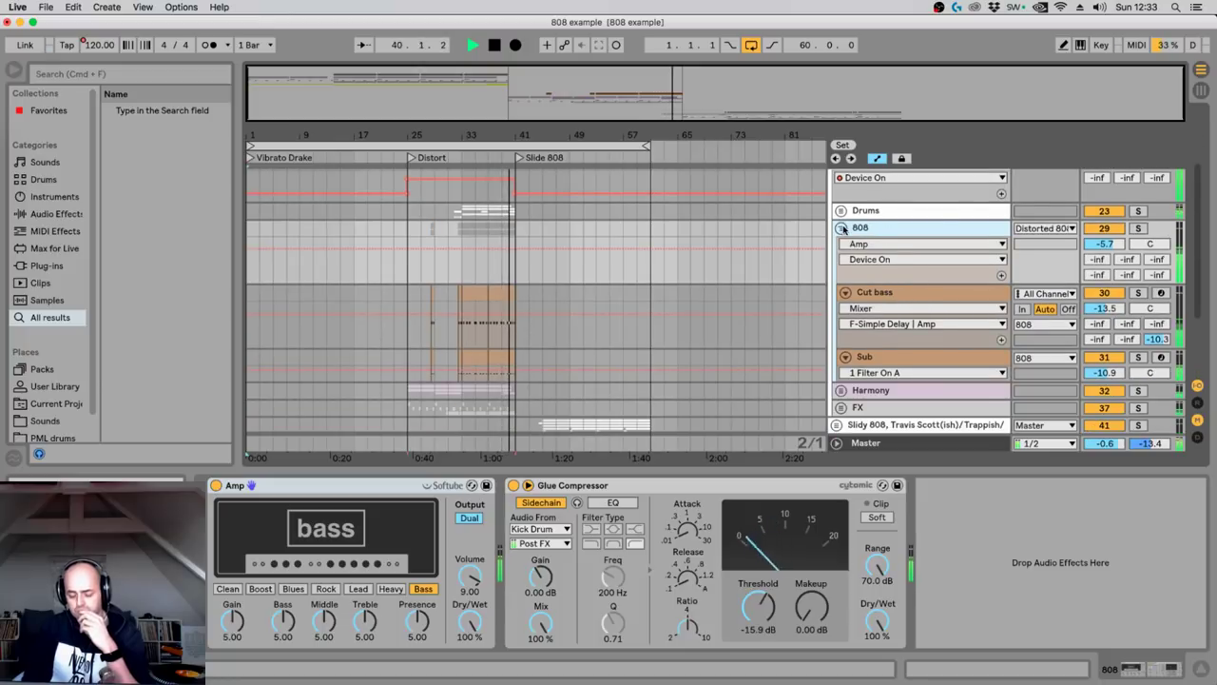
pyautogui.press('Left')
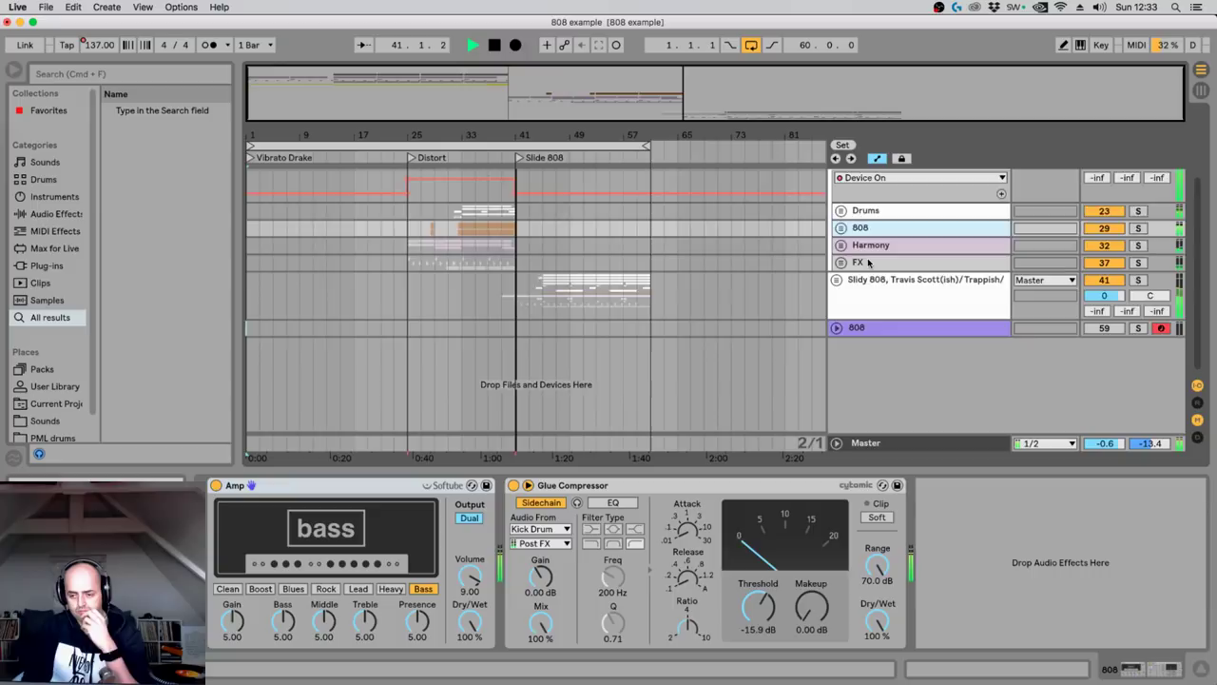
pyautogui.scroll(2, 861, 228)
pyautogui.click(836, 184)
pyautogui.click(849, 275)
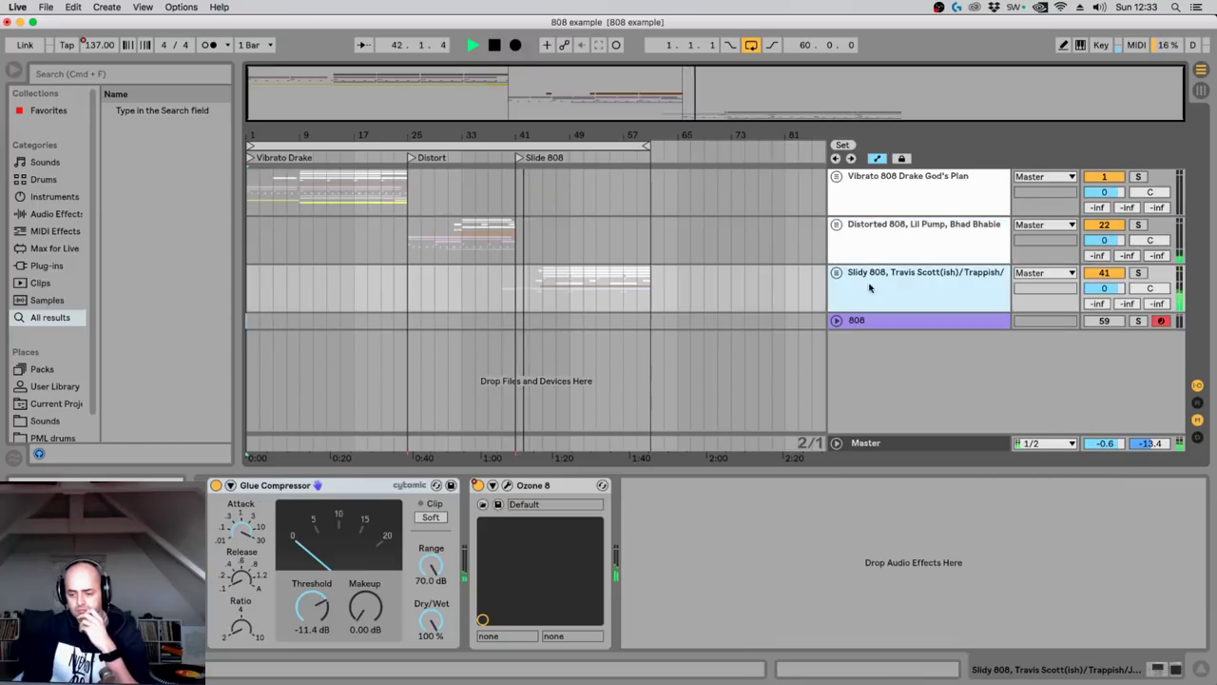
pyautogui.click(837, 273)
pyautogui.scroll(-2, 902, 291)
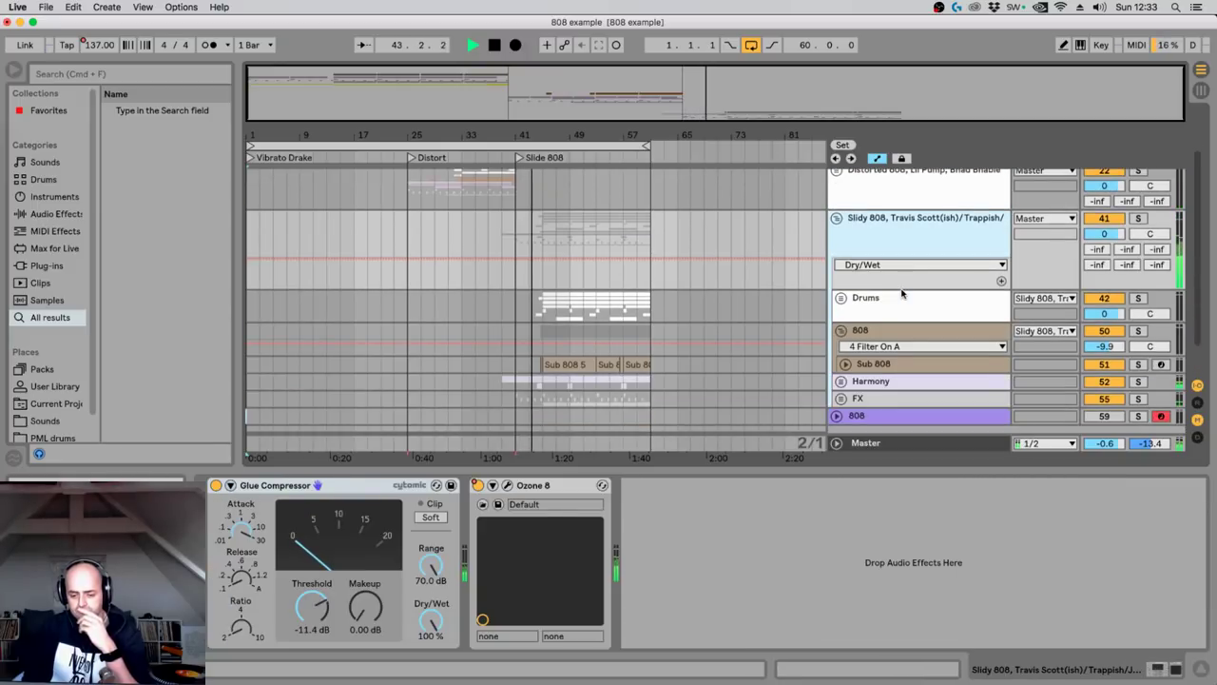
pyautogui.scroll(-1, 902, 291)
pyautogui.scroll(-1, 902, 293)
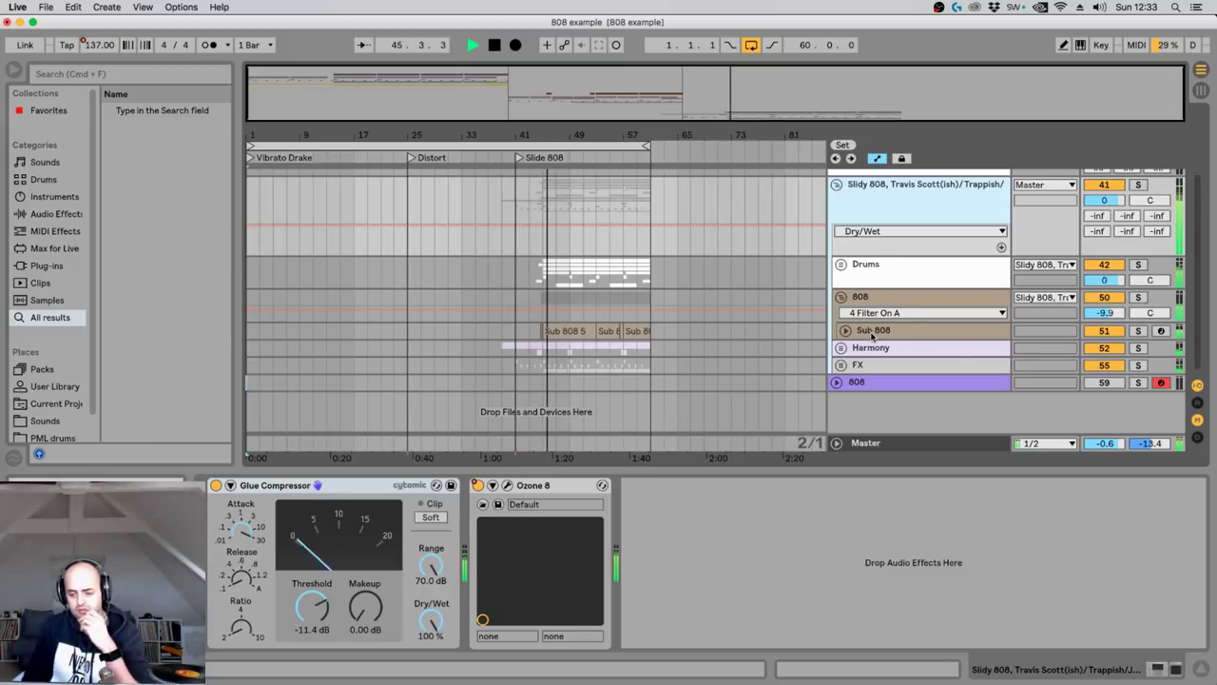
pyautogui.click(875, 331)
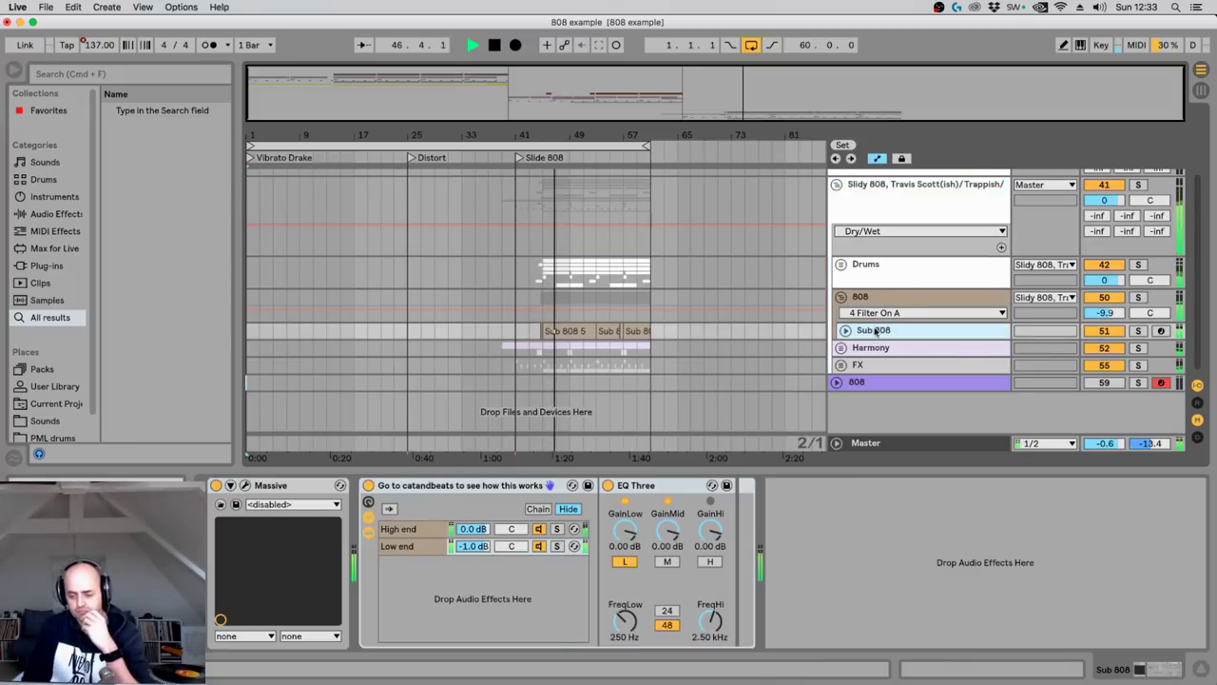
pyautogui.click(845, 330)
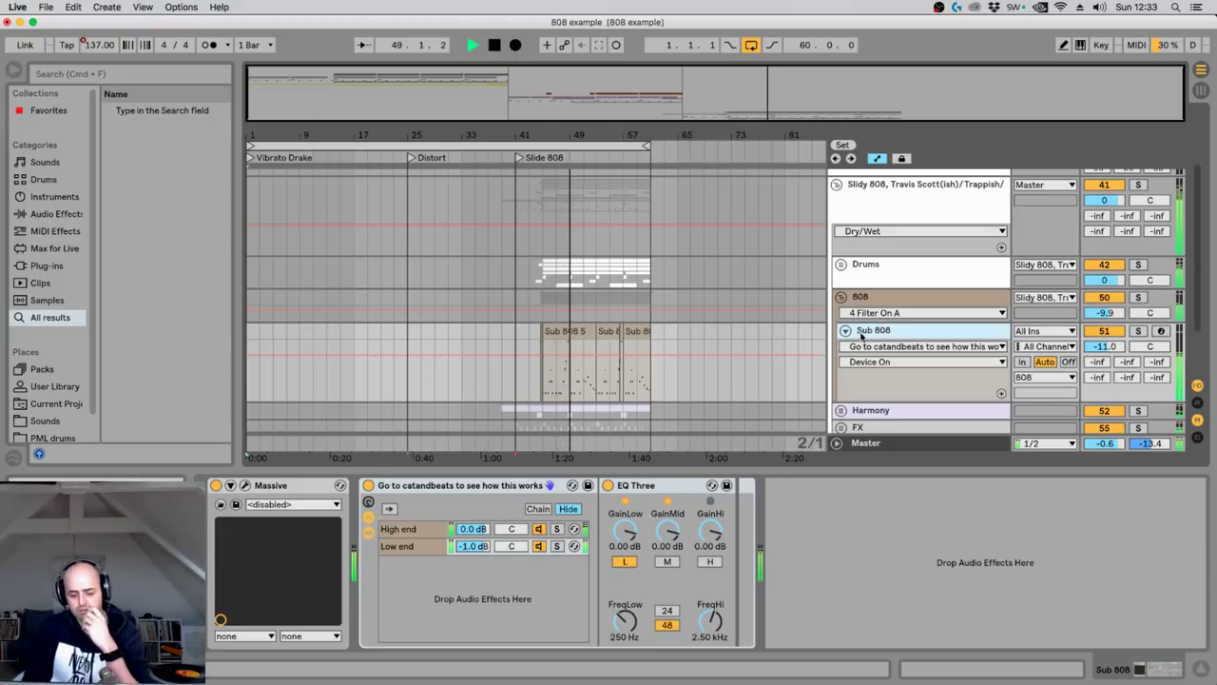
pyautogui.click(846, 330)
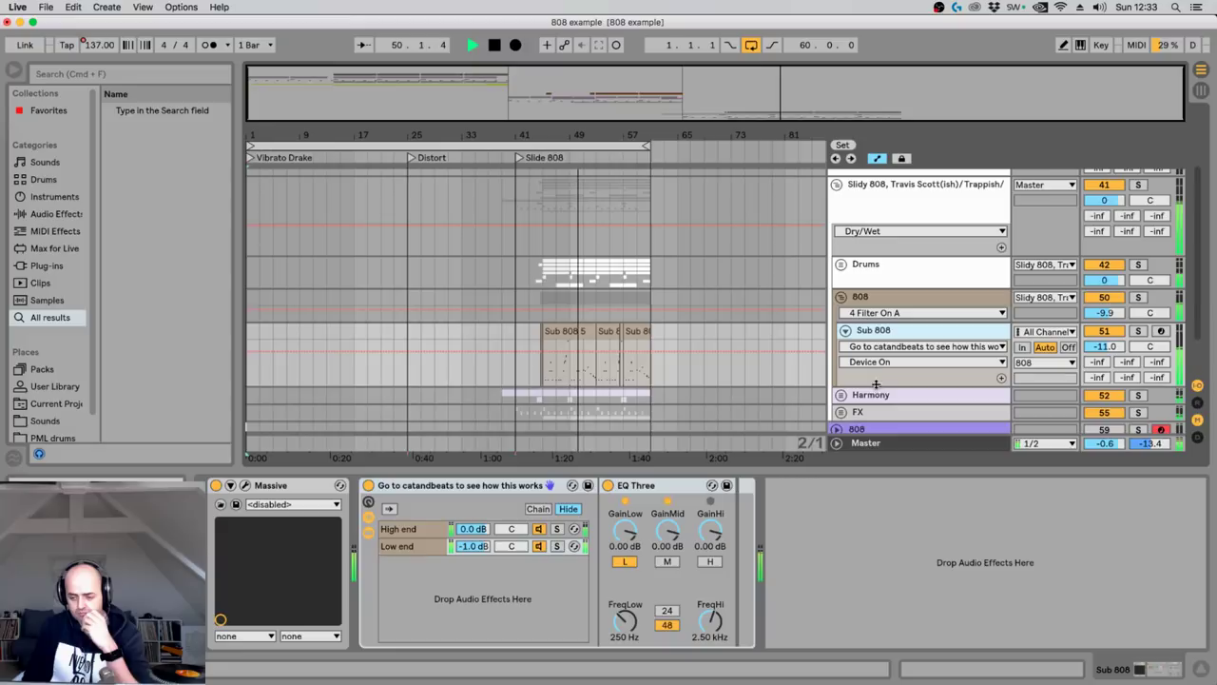
pyautogui.click(845, 330)
pyautogui.click(840, 297)
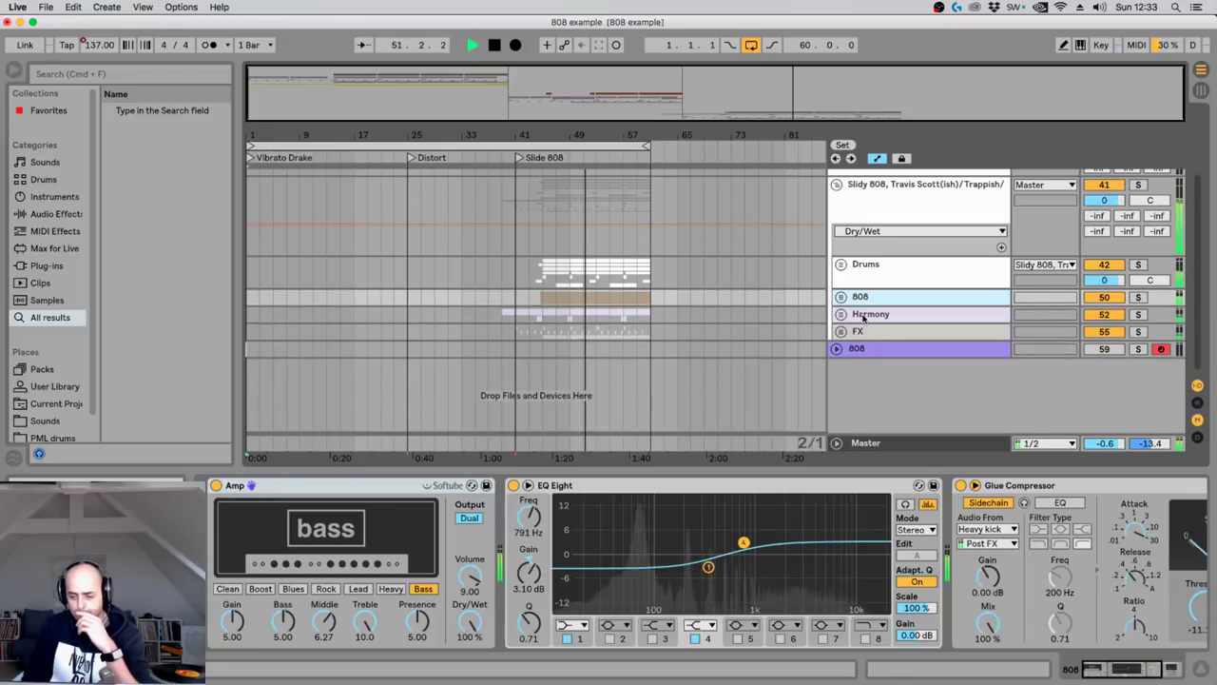
pyautogui.click(857, 314)
pyautogui.click(840, 313)
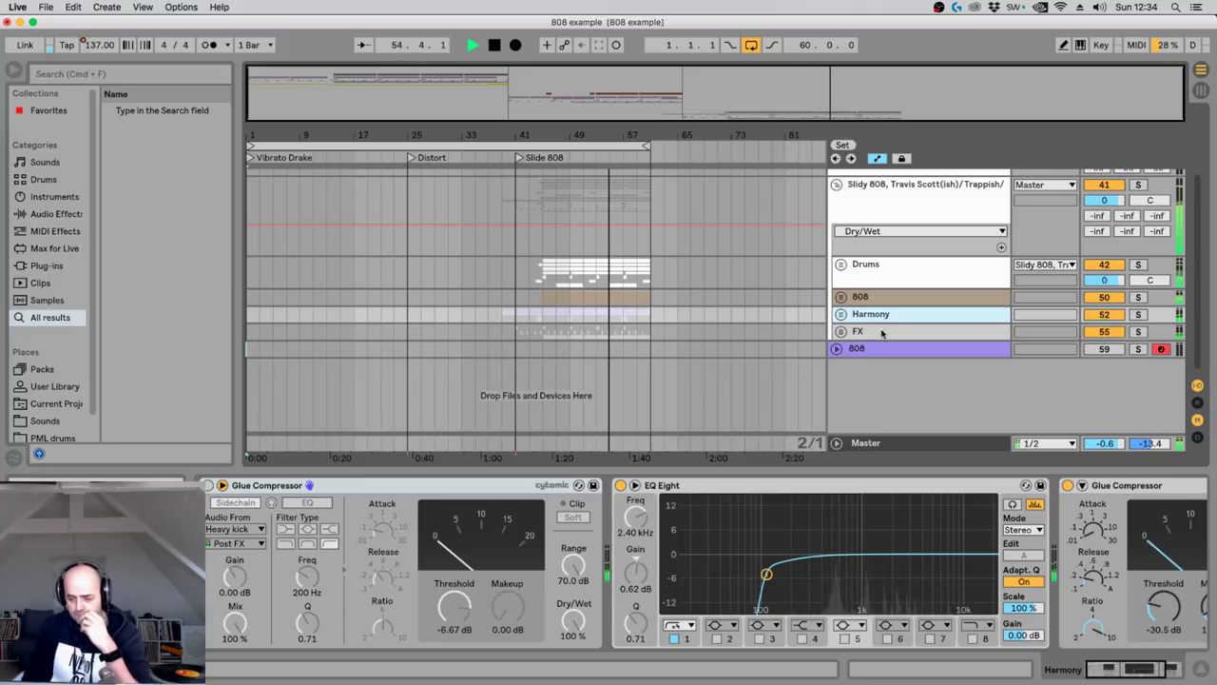
pyautogui.click(880, 332)
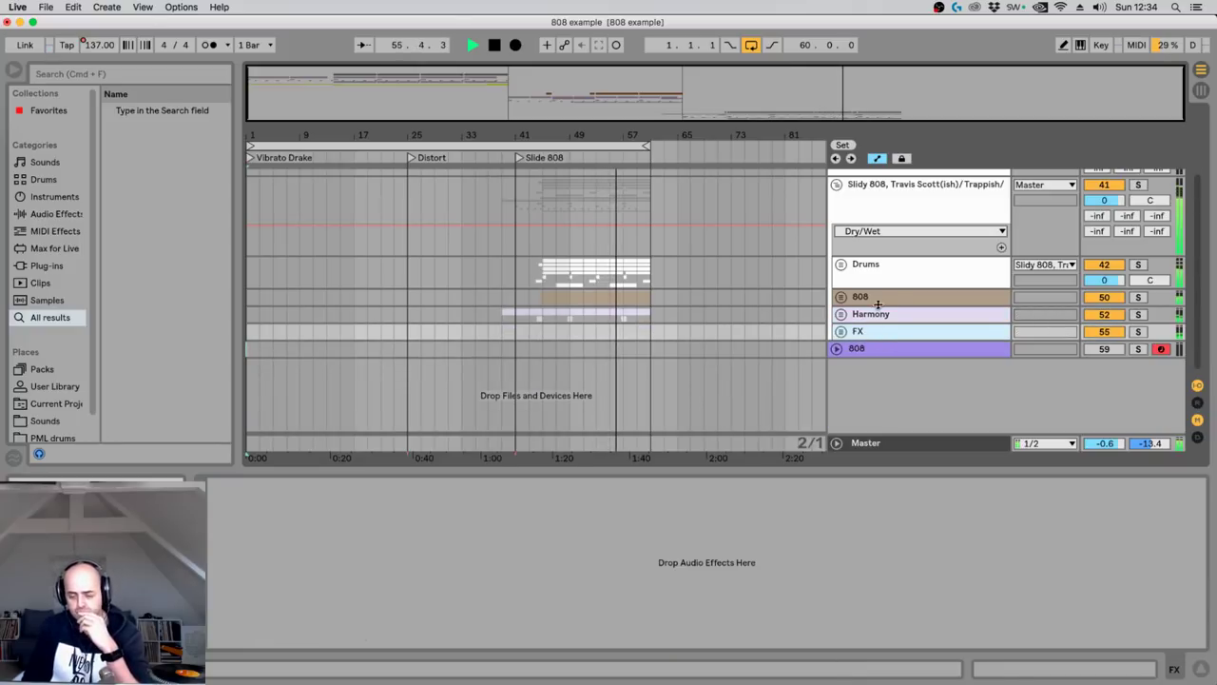
pyautogui.click(836, 183)
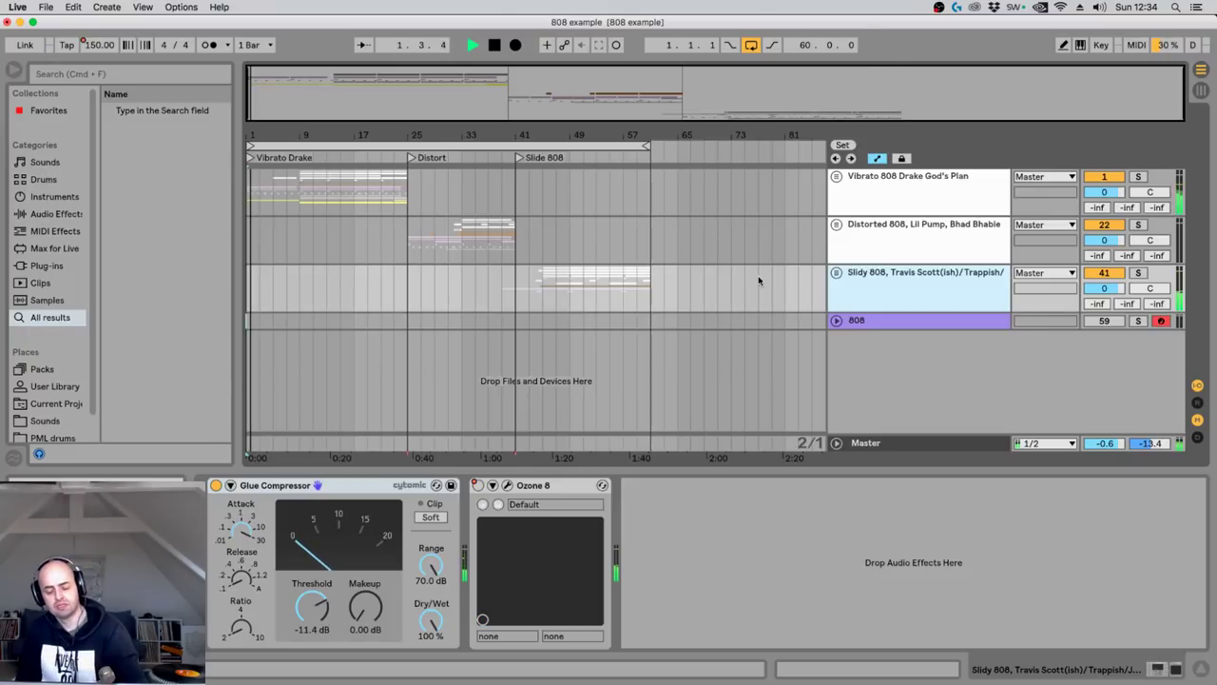
# Bring the OBS Studio recording window in front of the Live session.
pyautogui.click(11, 423)
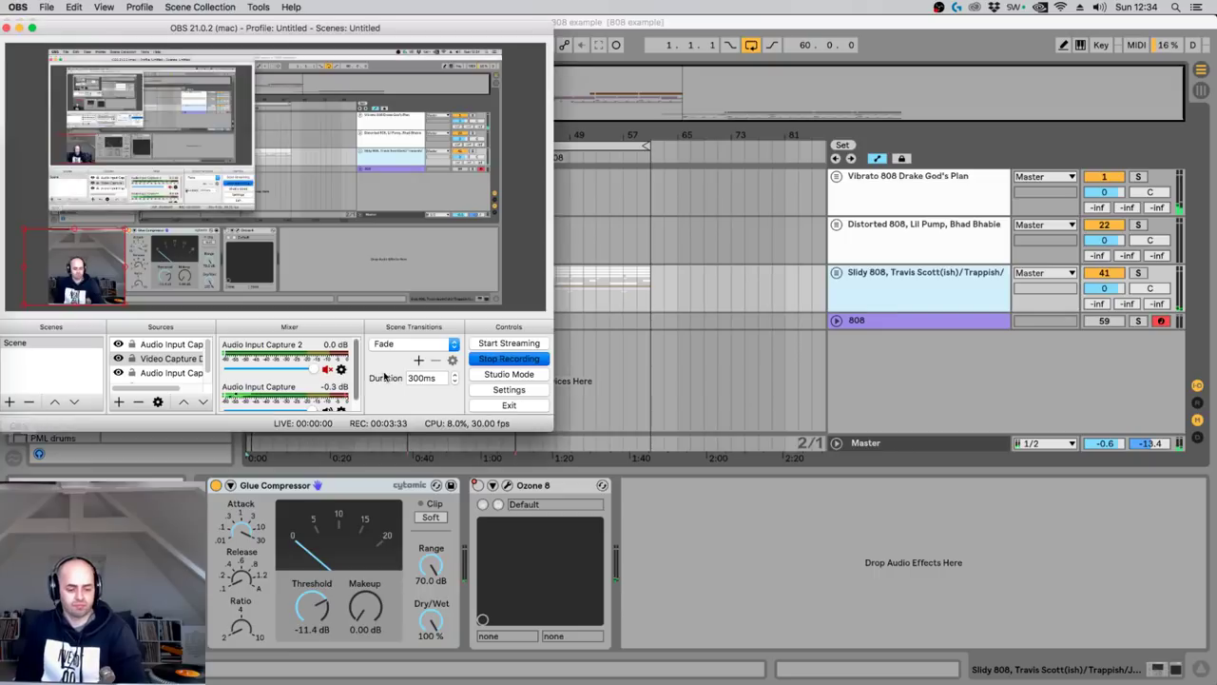
# Refocus Live and select the Vibrato 808 Drake God's Plan group to show its Glue Compressor.
pyautogui.click(748, 352)
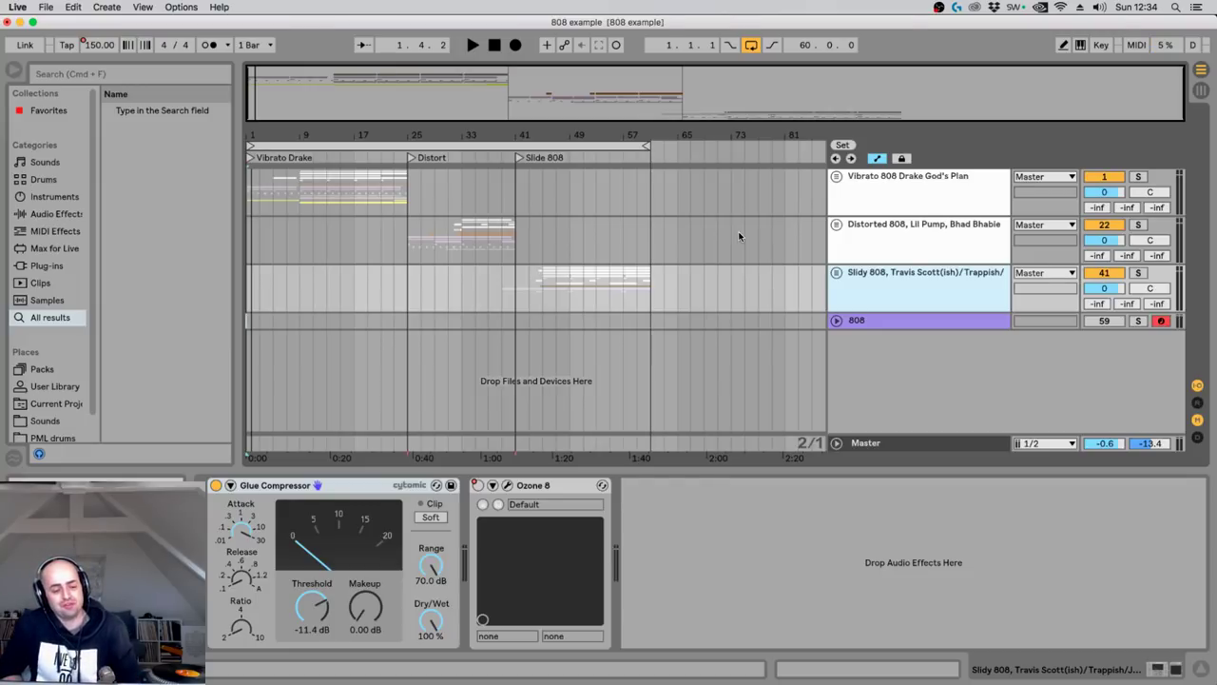
pyautogui.click(889, 186)
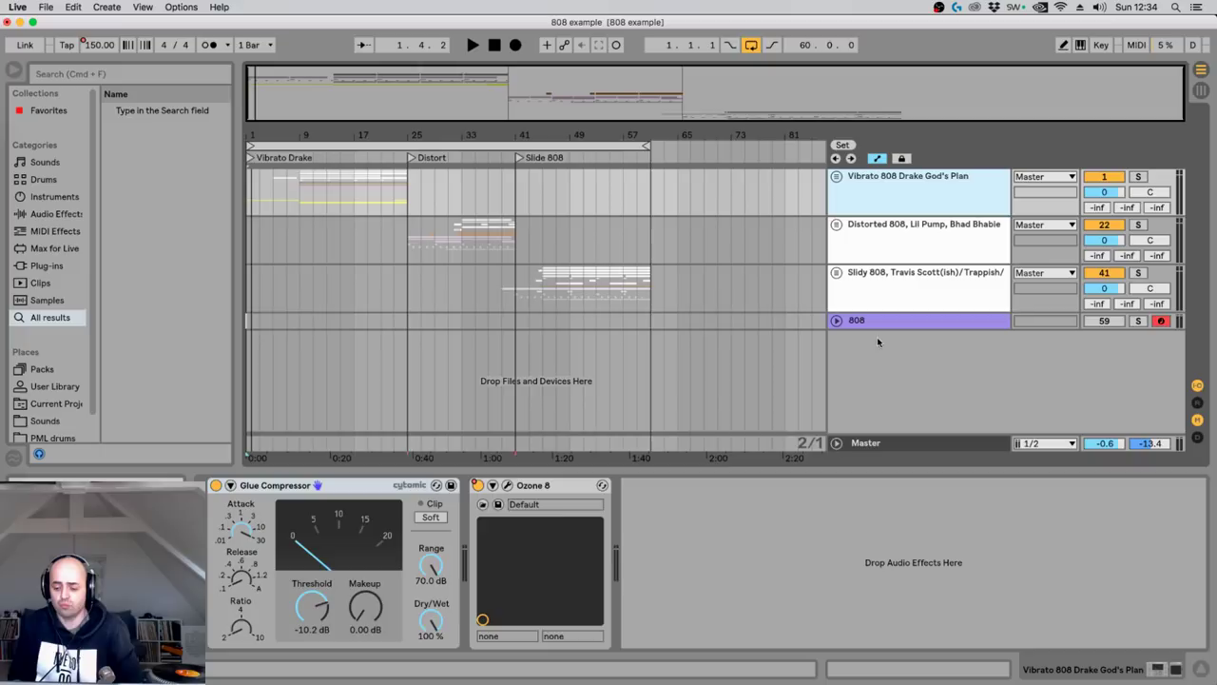
# Unfold the purple 808 track and open Massive, browsing to the vibrato and pitchbend page.
pyautogui.click(985, 324)
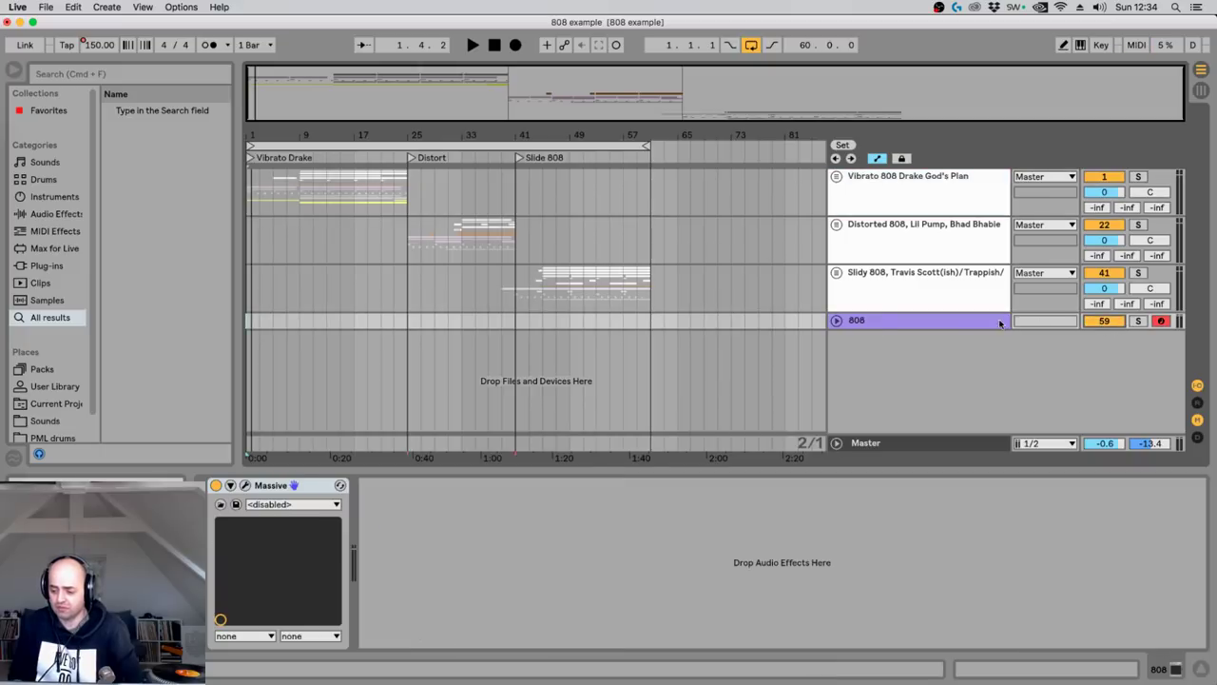
pyautogui.click(836, 321)
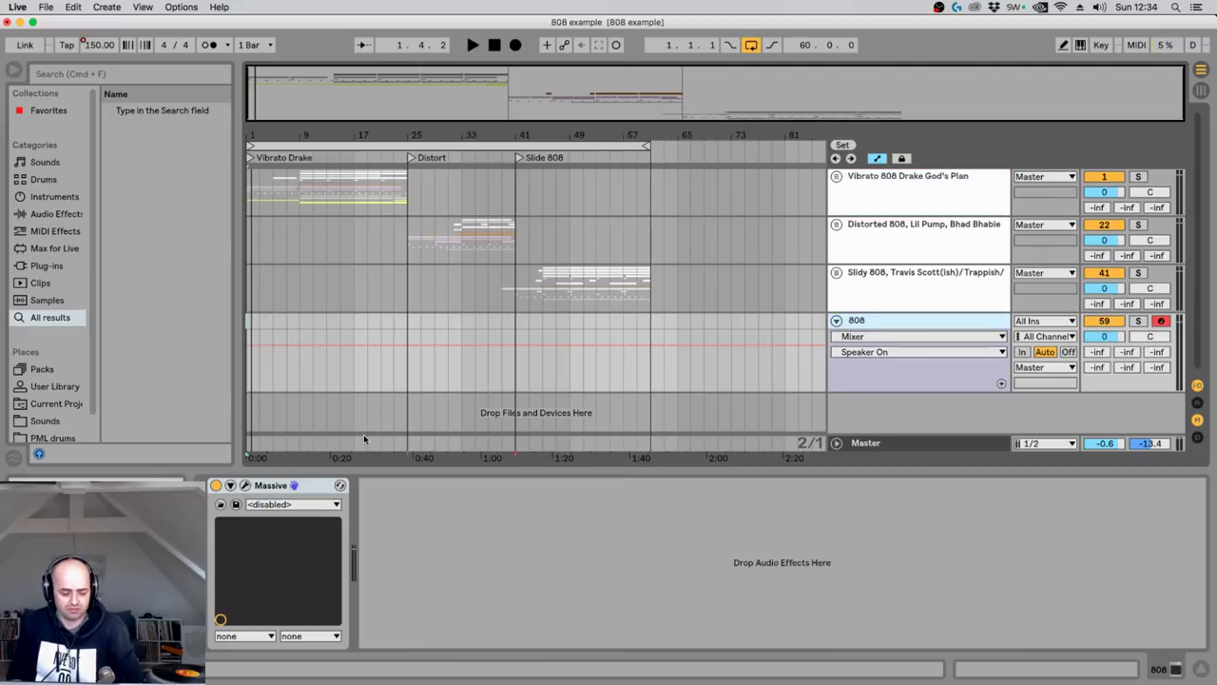
pyautogui.click(245, 486)
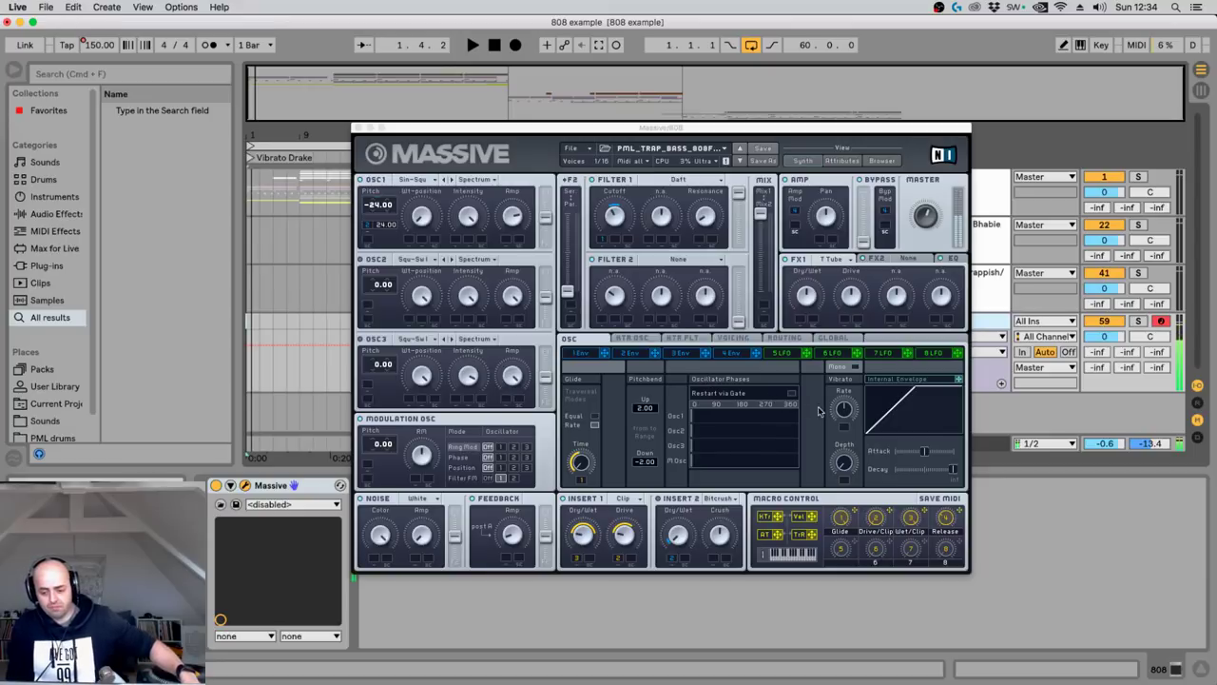
pyautogui.click(578, 347)
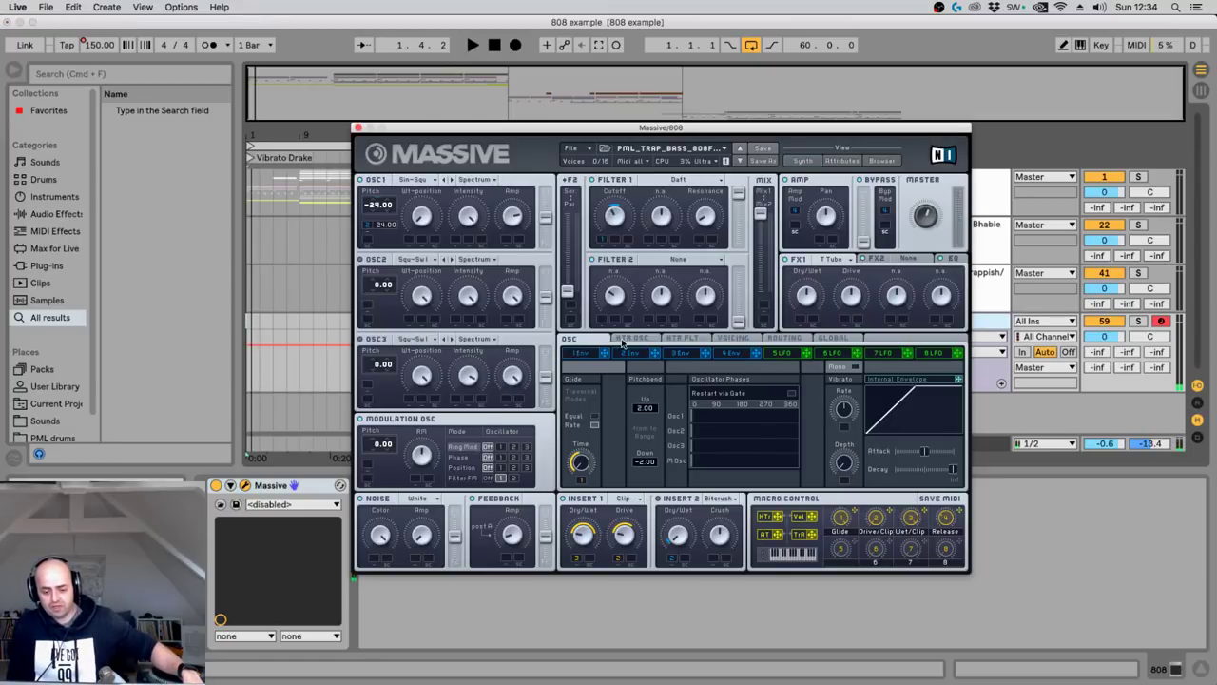
pyautogui.click(627, 338)
pyautogui.click(734, 338)
pyautogui.click(681, 339)
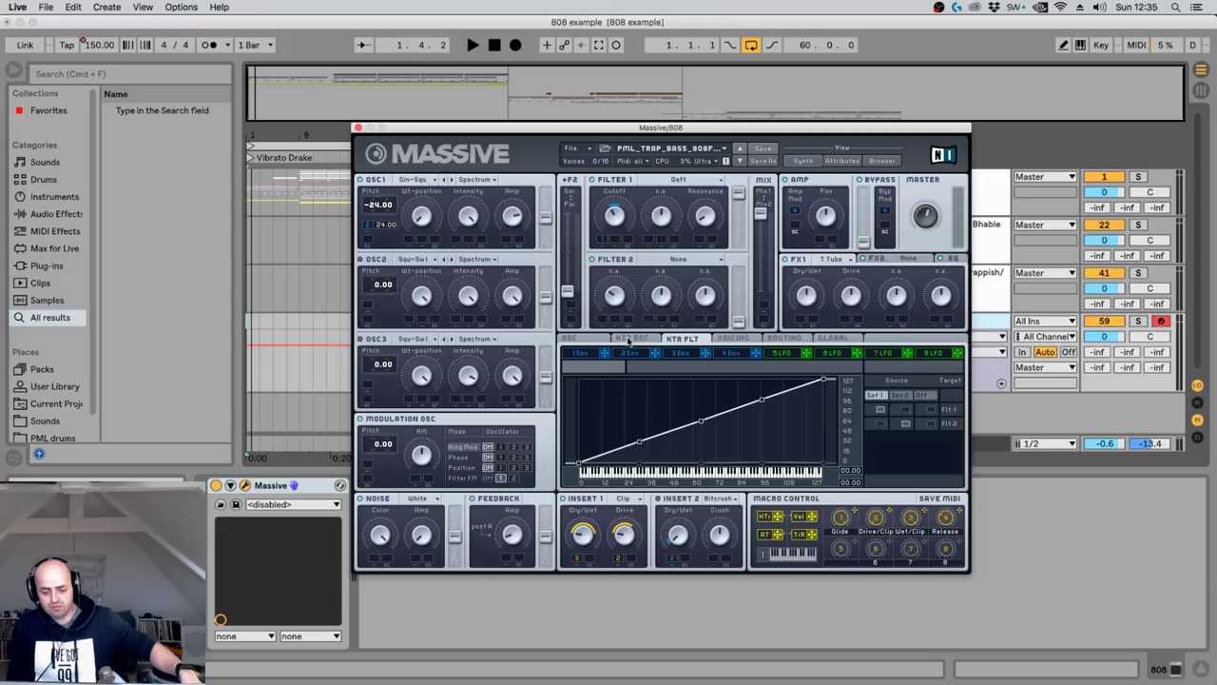
pyautogui.click(569, 338)
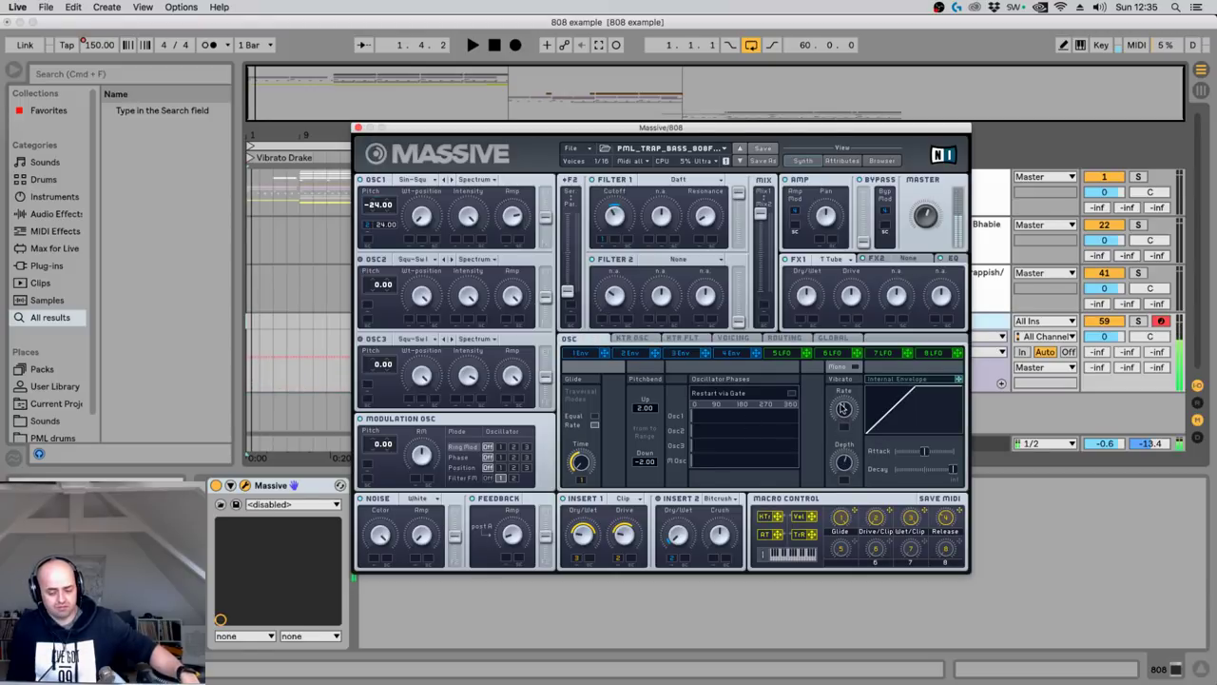
# Adjust Massive's vibrato rate and depth, picking vibrato rate for automation.
pyautogui.moveTo(842, 408)
pyautogui.mouseDown()
pyautogui.moveTo(848, 384)
pyautogui.moveTo(851, 407)
pyautogui.mouseUp()
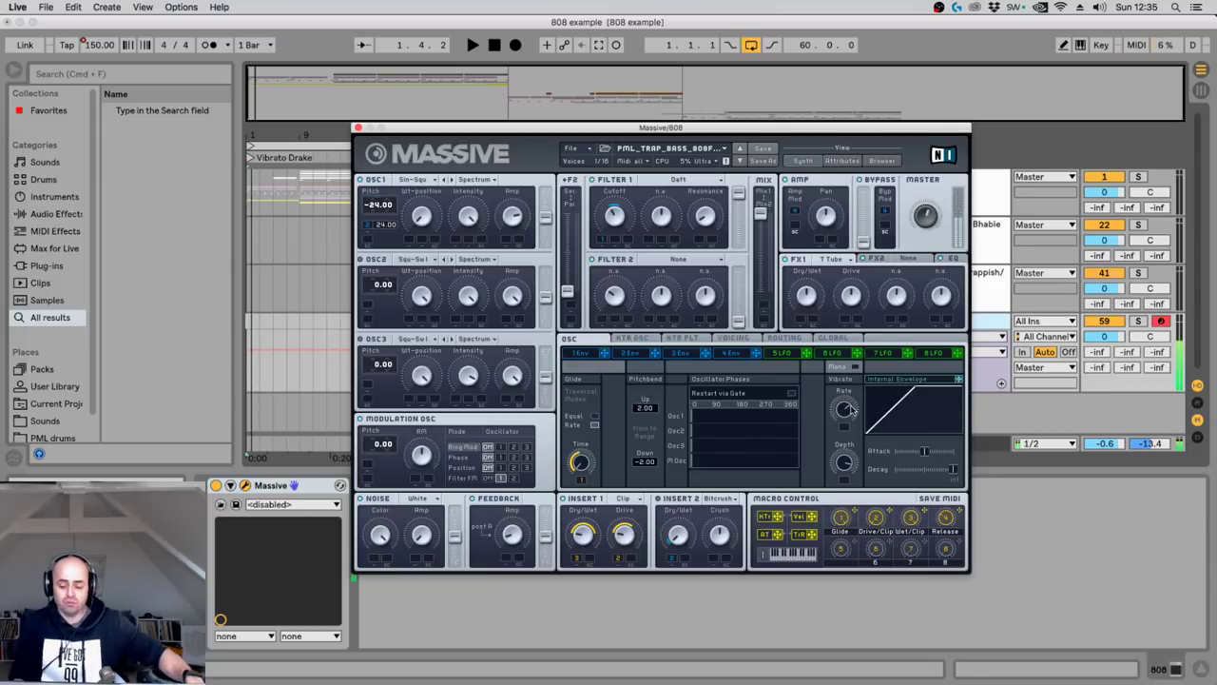
pyautogui.moveTo(835, 449); pyautogui.dragTo(843, 557)
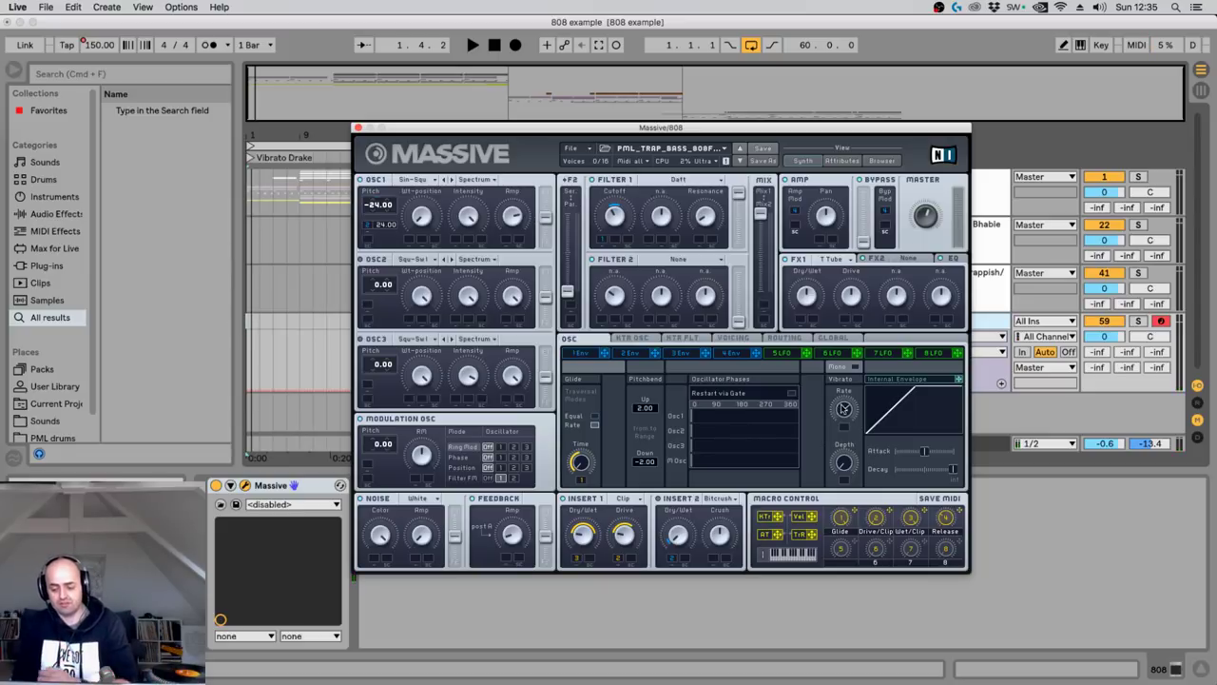
pyautogui.click(842, 409)
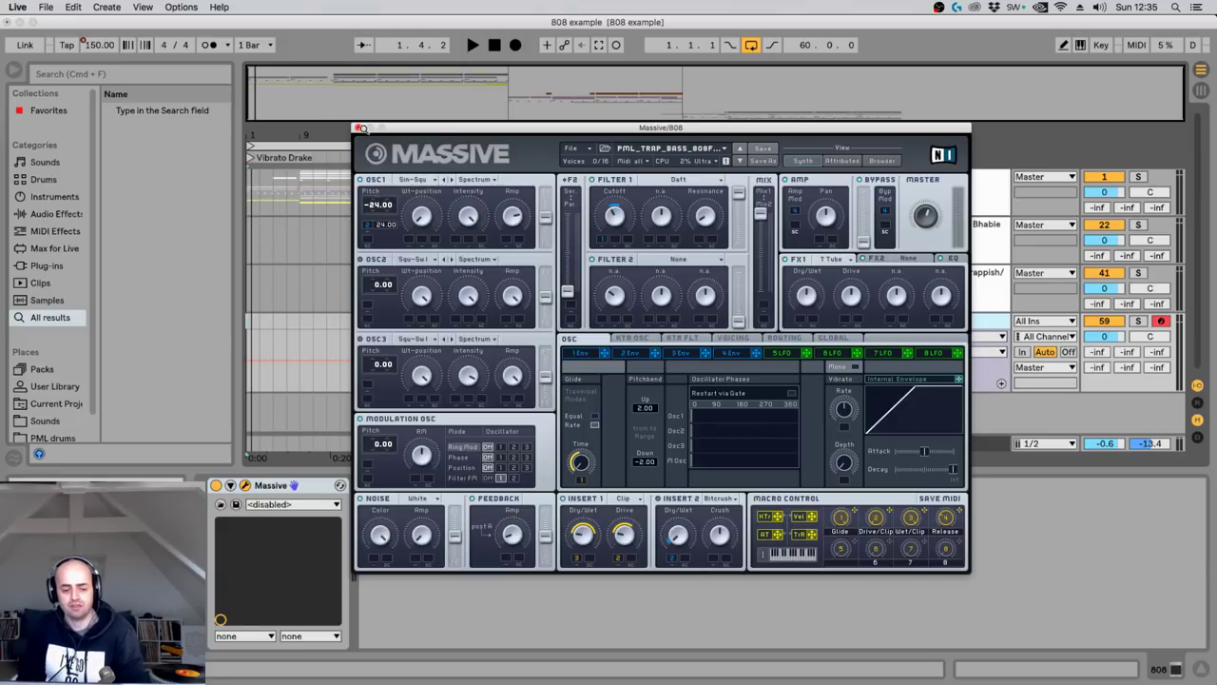
# Close Massive, fold the 808 track, and unfold the Vibrato group's 808 subgroup to show Drake 808's devices.
pyautogui.click(358, 128)
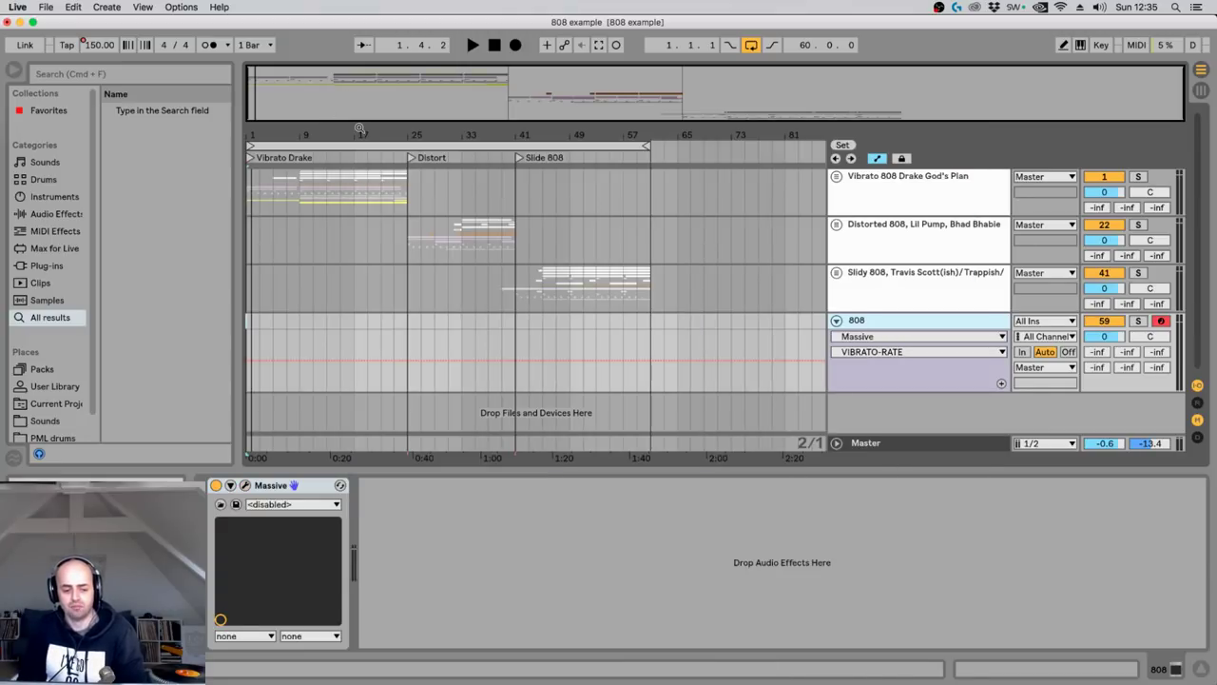
pyautogui.click(836, 320)
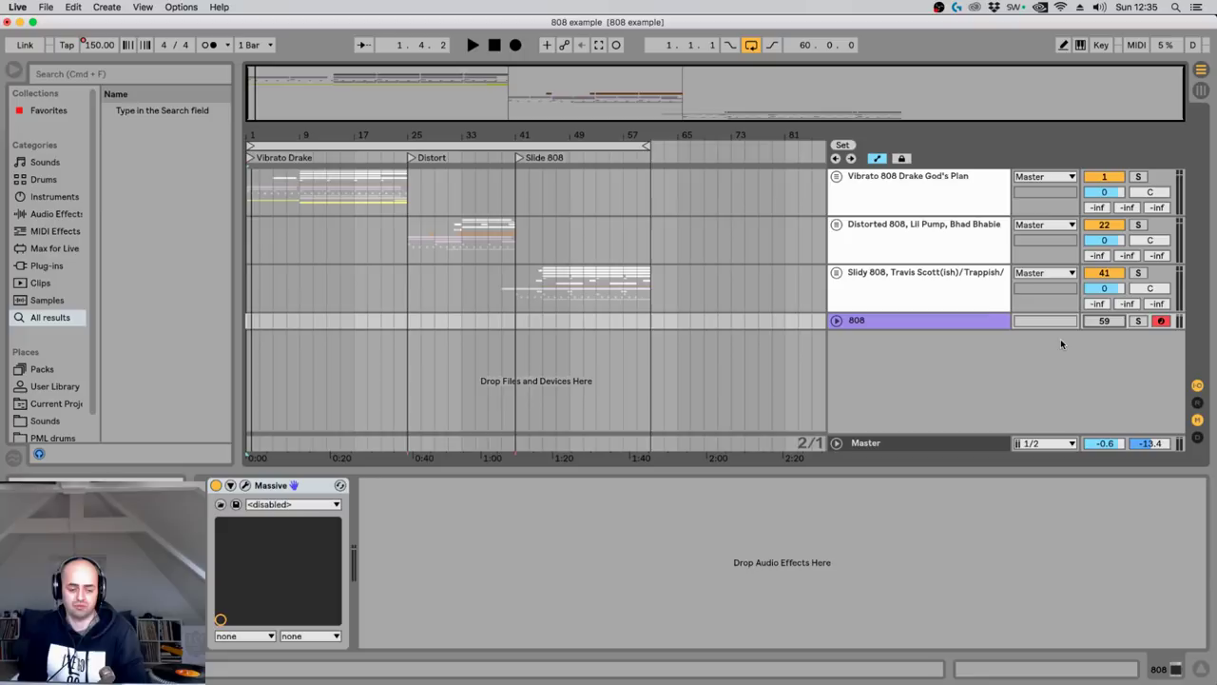
pyautogui.click(838, 178)
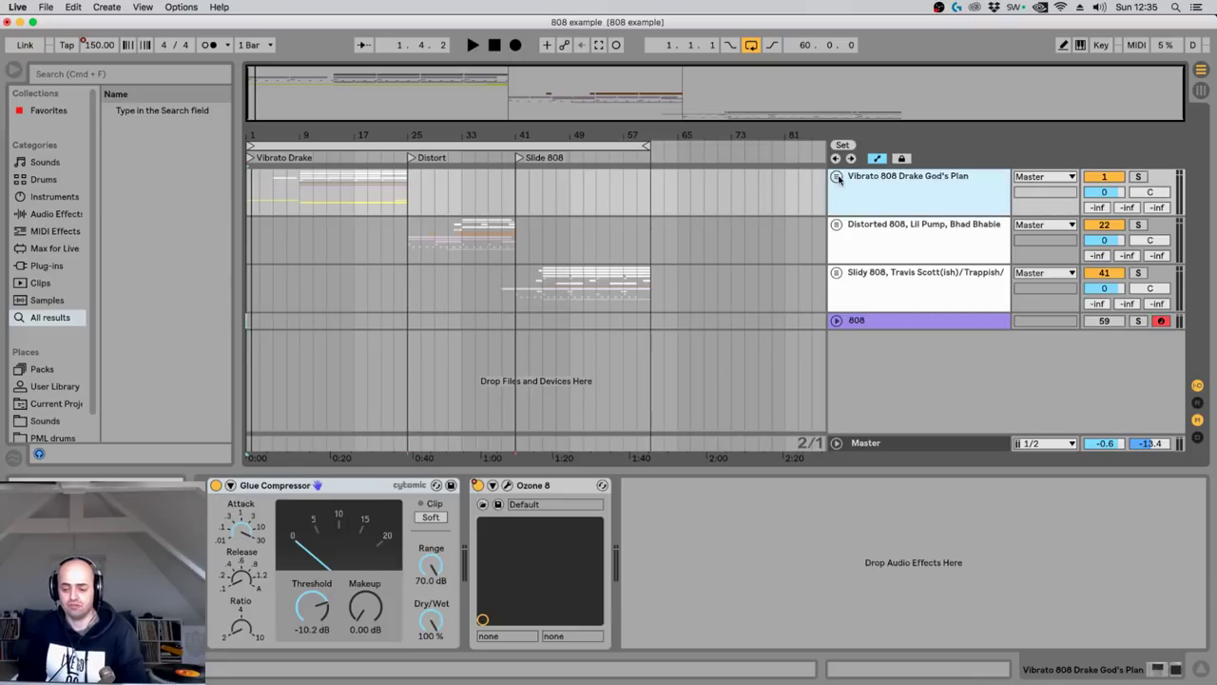
pyautogui.click(836, 177)
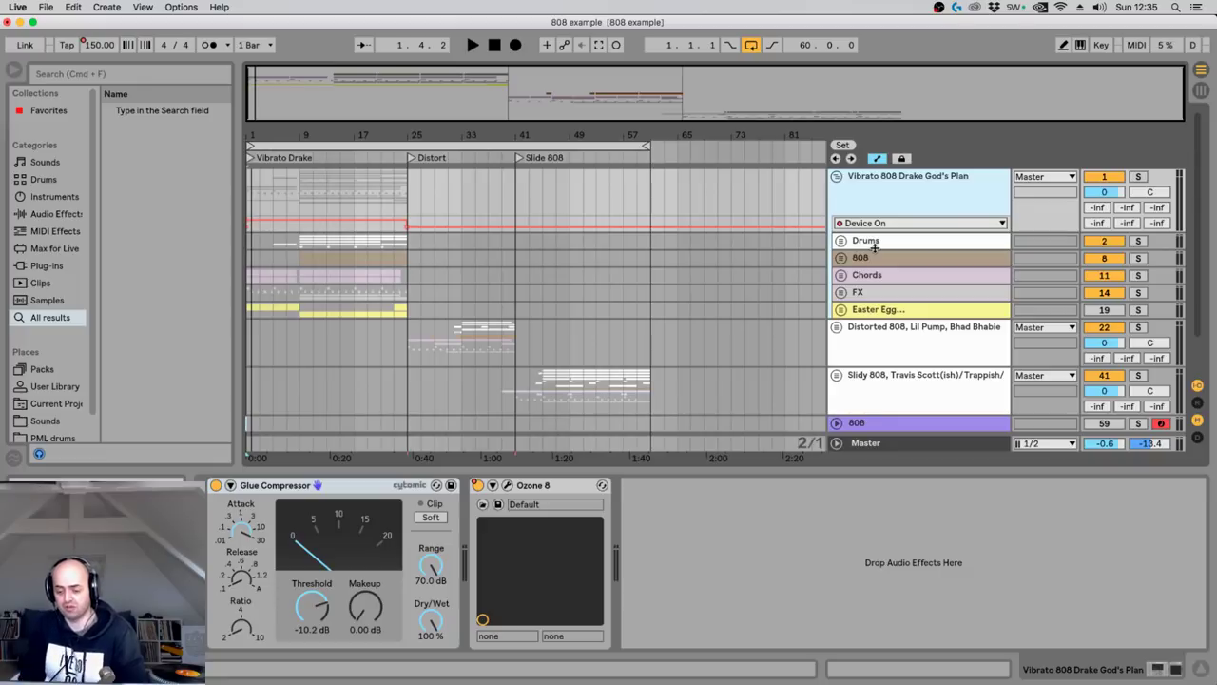
pyautogui.click(863, 259)
pyautogui.click(841, 258)
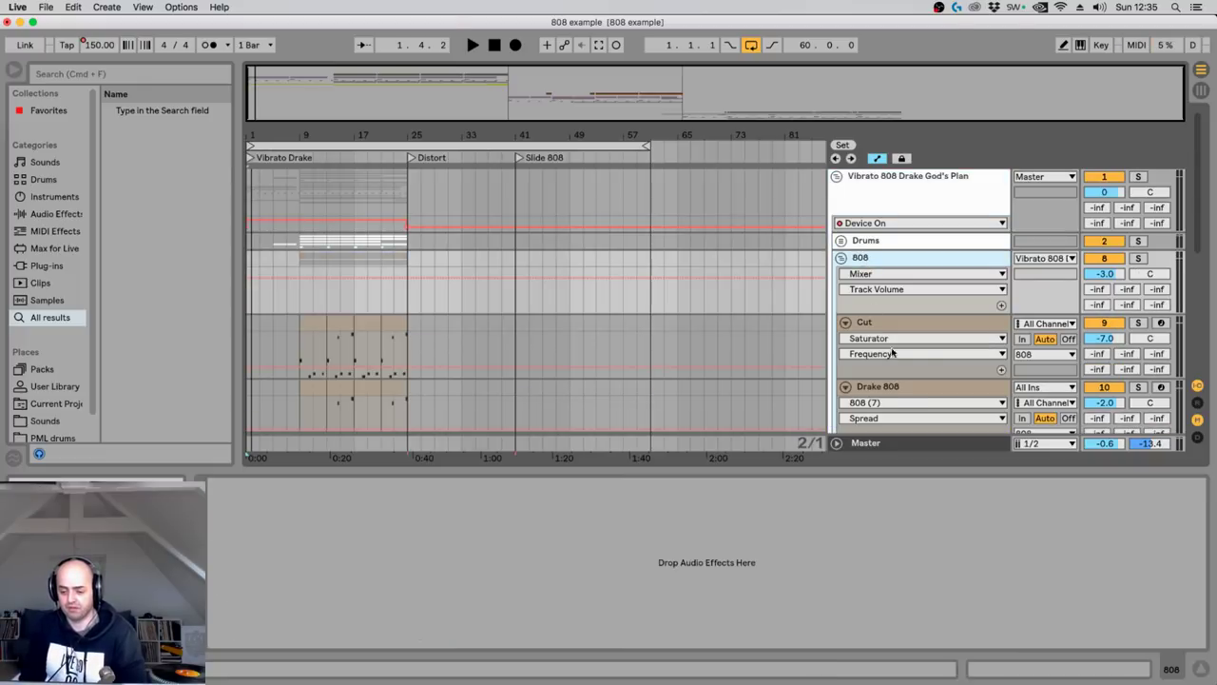
pyautogui.click(894, 387)
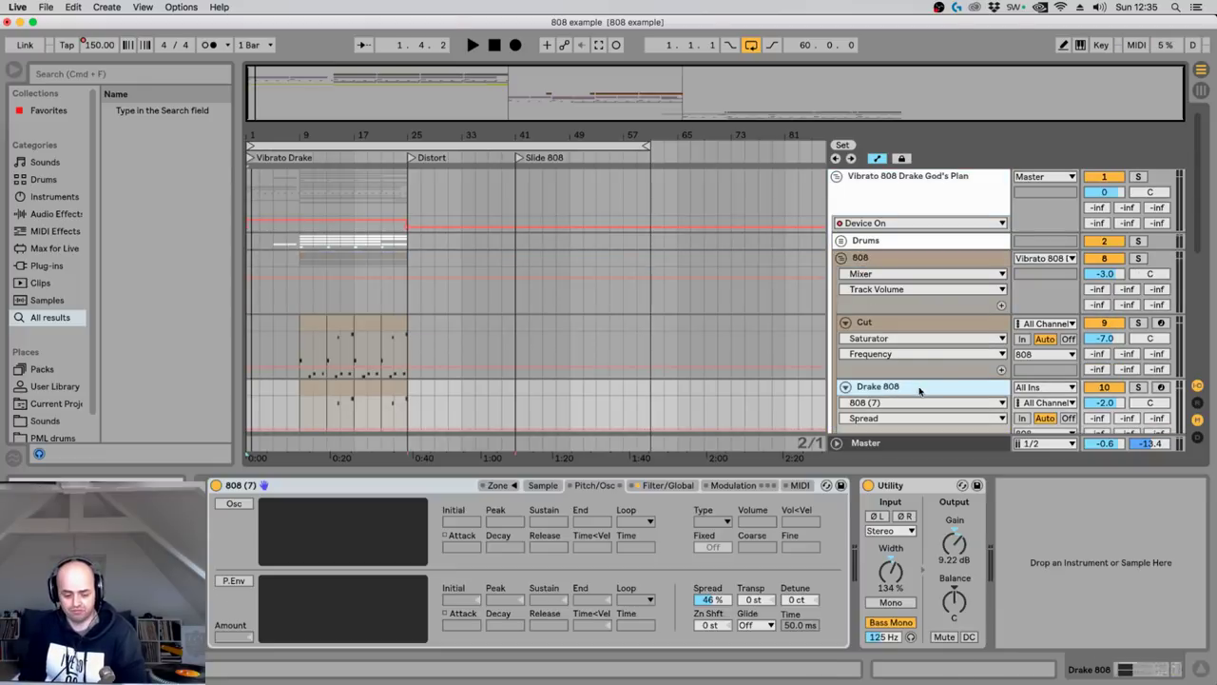
pyautogui.click(1160, 387)
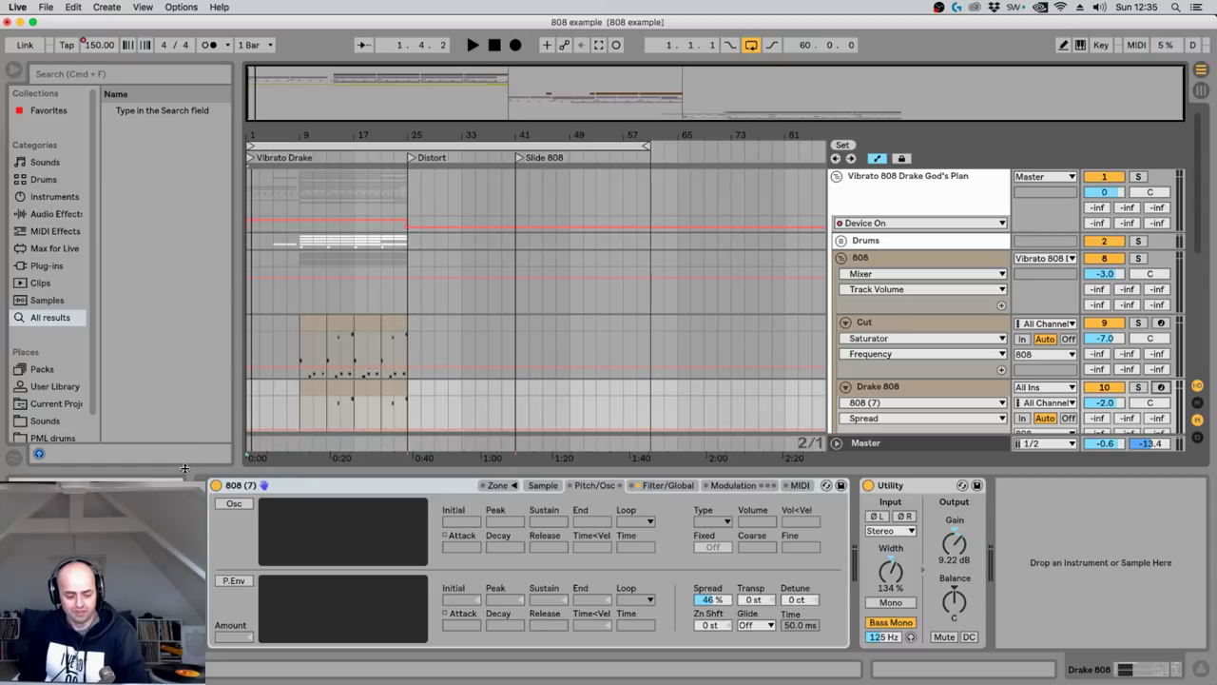
# Show the 808 (7) sample's waveform and loop settings in Simpler, and arm track 10.
pyautogui.click(530, 486)
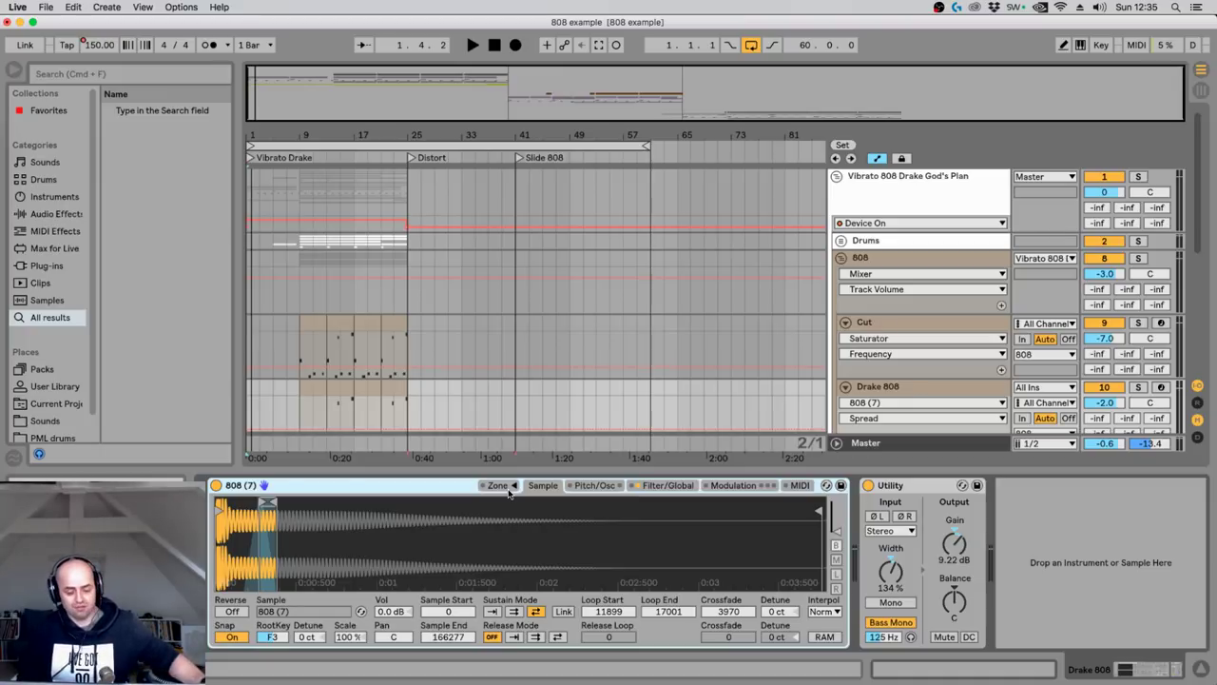
pyautogui.click(1161, 387)
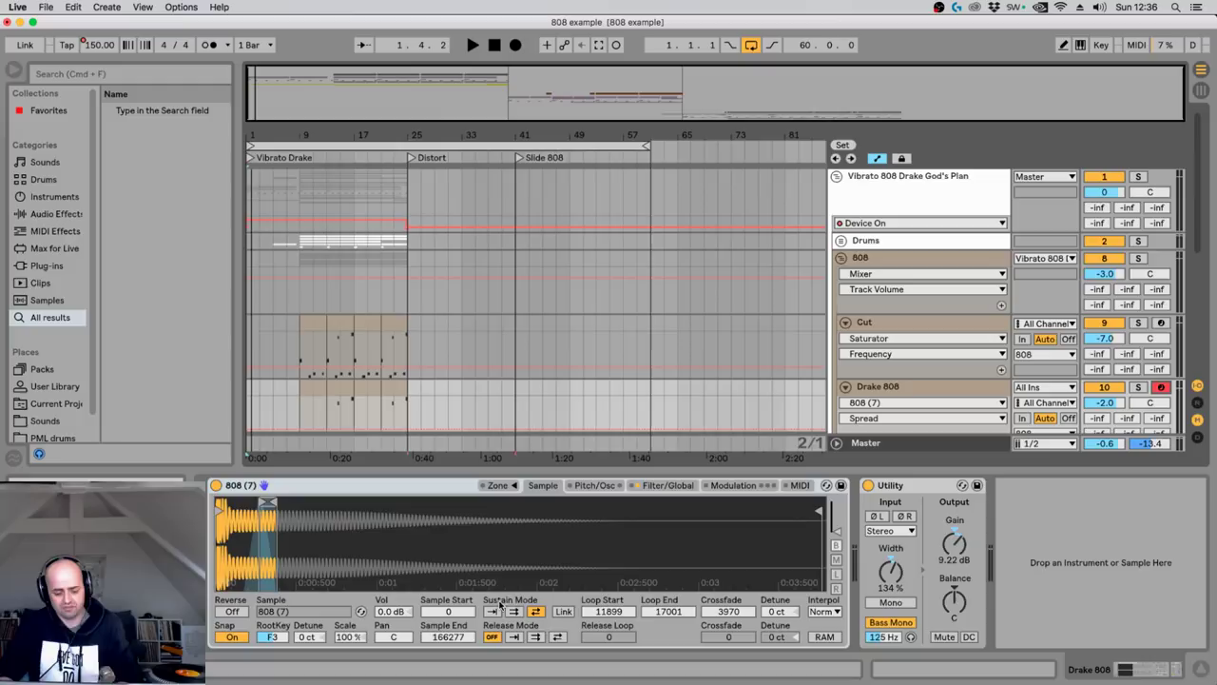
pyautogui.click(493, 611)
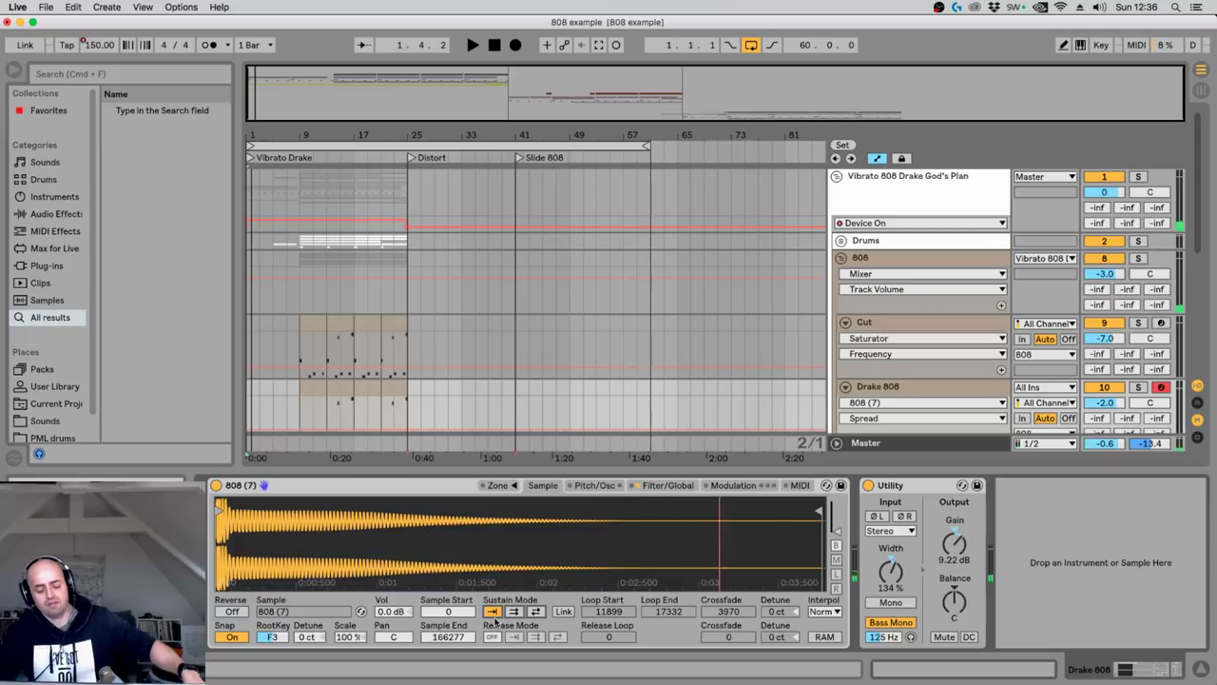
pyautogui.click(535, 612)
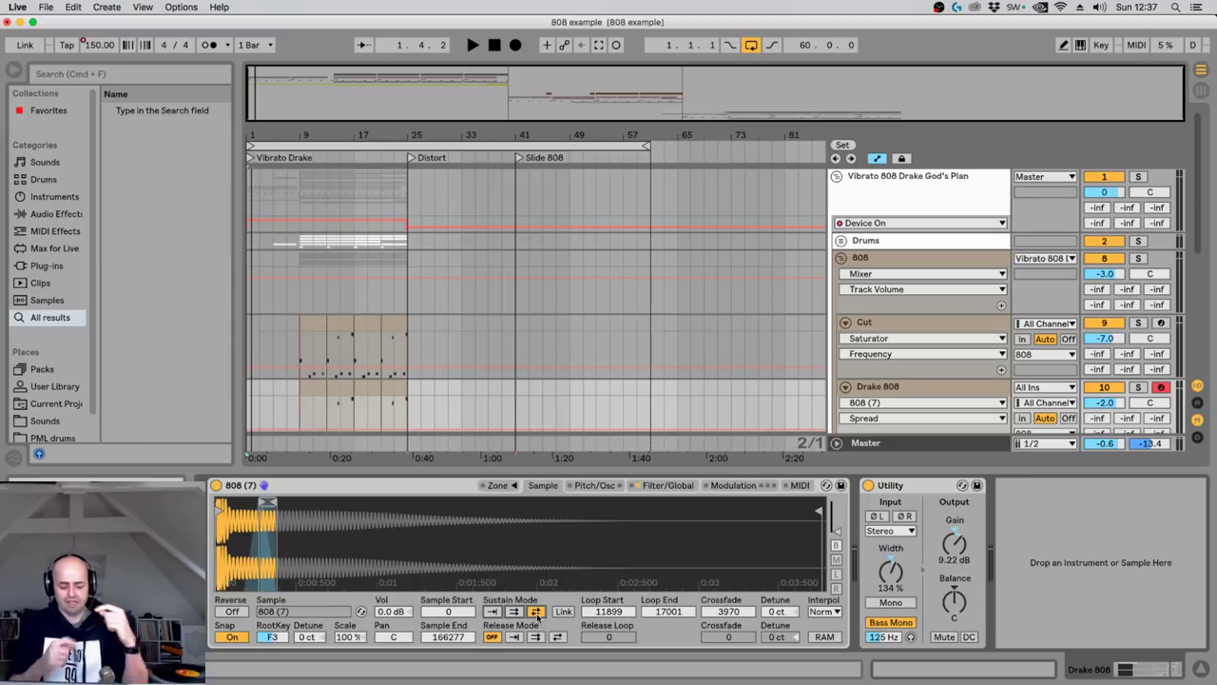
pyautogui.moveTo(264, 502)
pyautogui.mouseDown()
pyautogui.moveTo(247, 501)
pyautogui.moveTo(820, 501)
pyautogui.mouseUp()
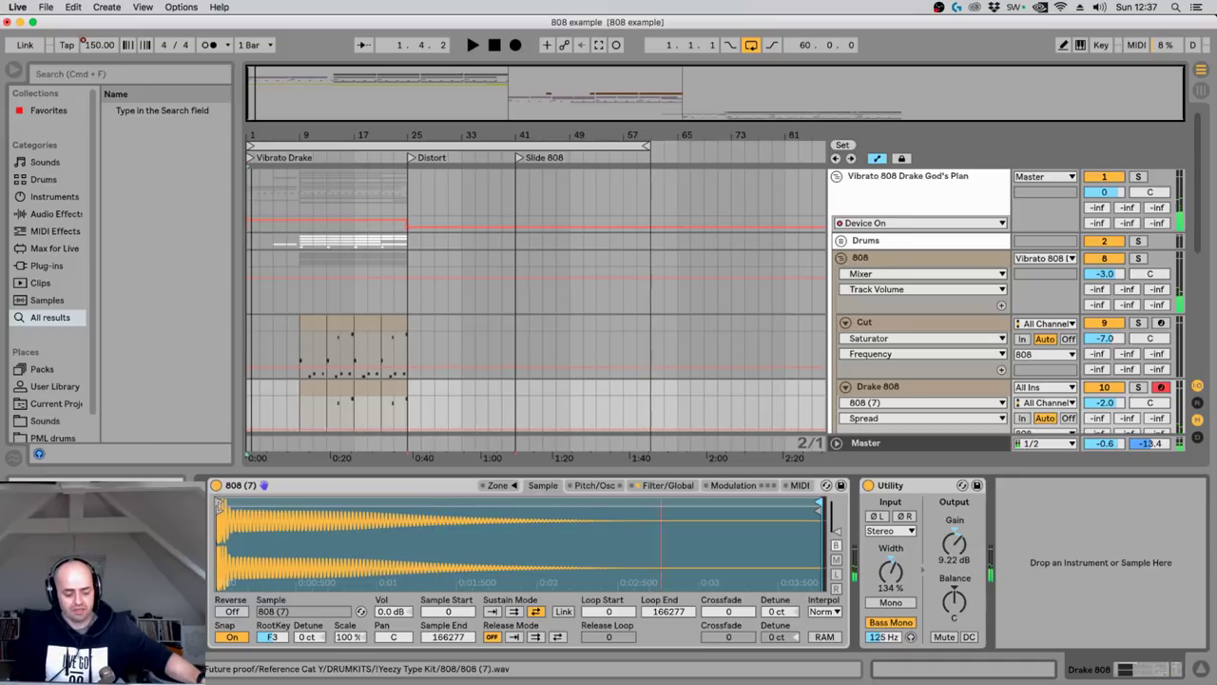
pyautogui.moveTo(219, 502); pyautogui.dragTo(276, 502)
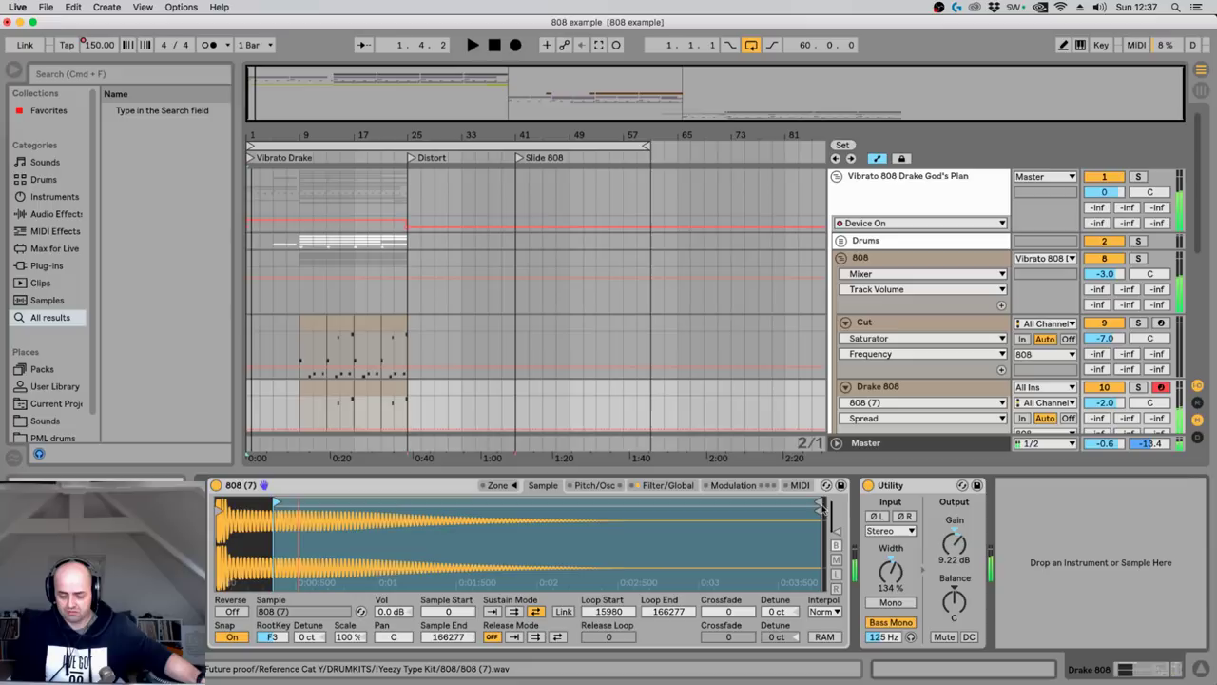
pyautogui.moveTo(820, 506); pyautogui.dragTo(296, 508)
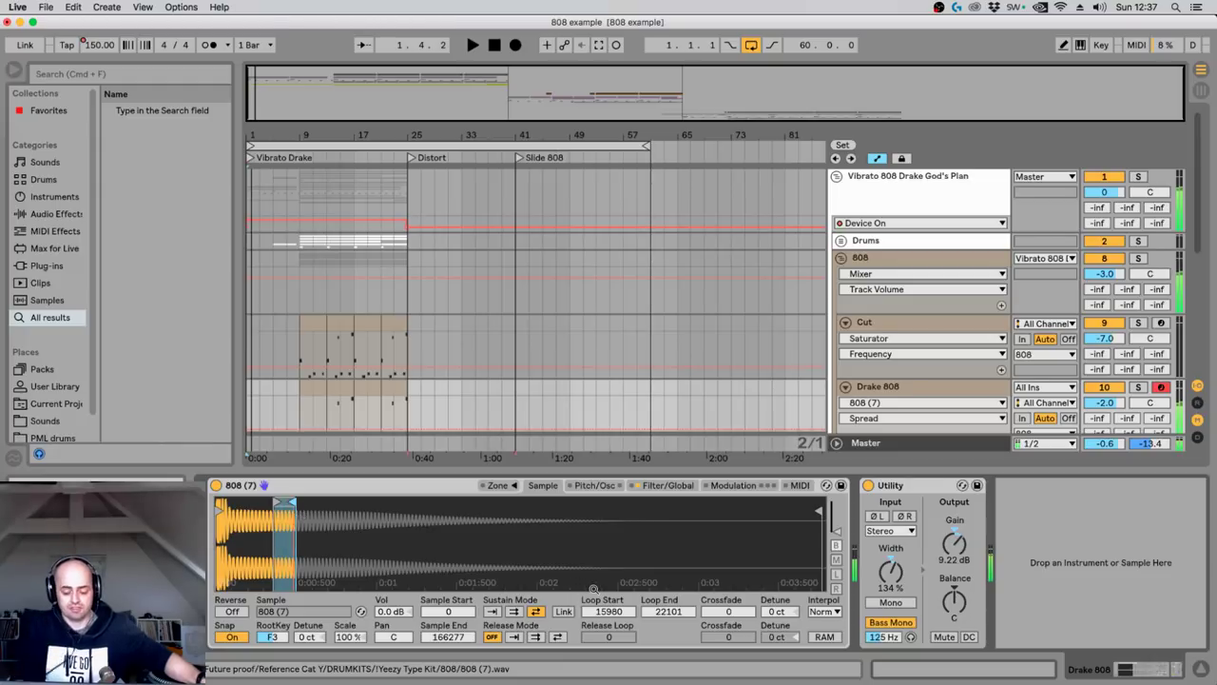
pyautogui.moveTo(730, 611); pyautogui.dragTo(730, 567)
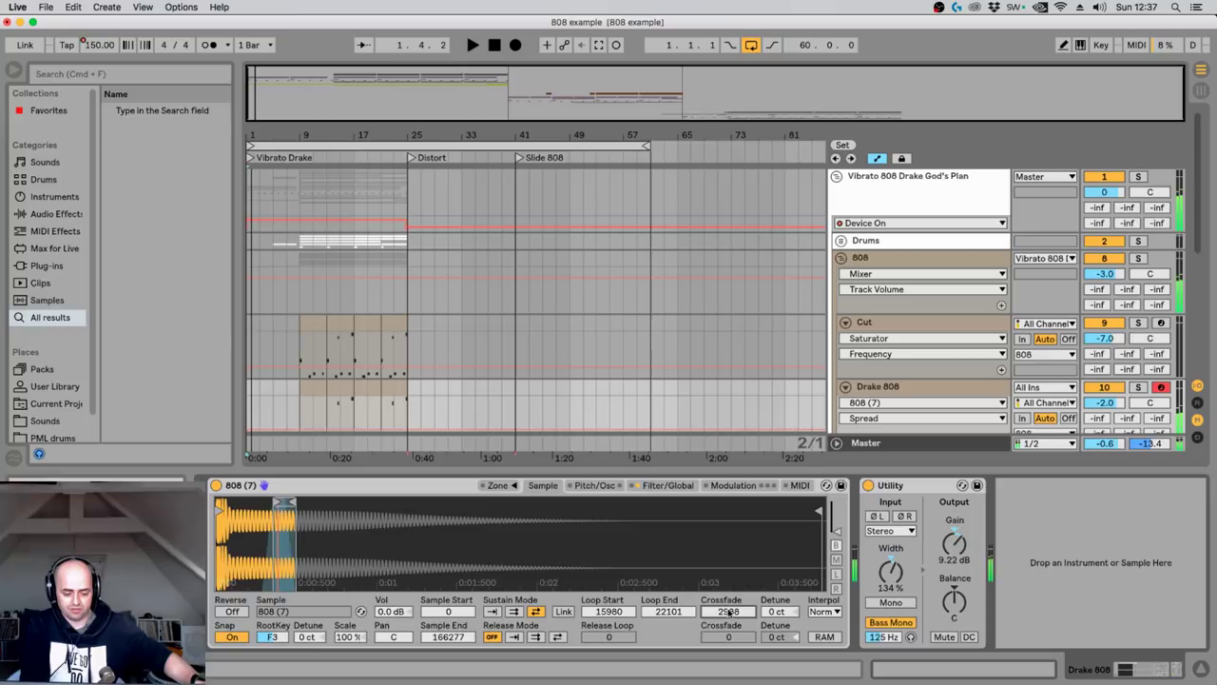
pyautogui.press('super+z')
pyautogui.press('super+z')
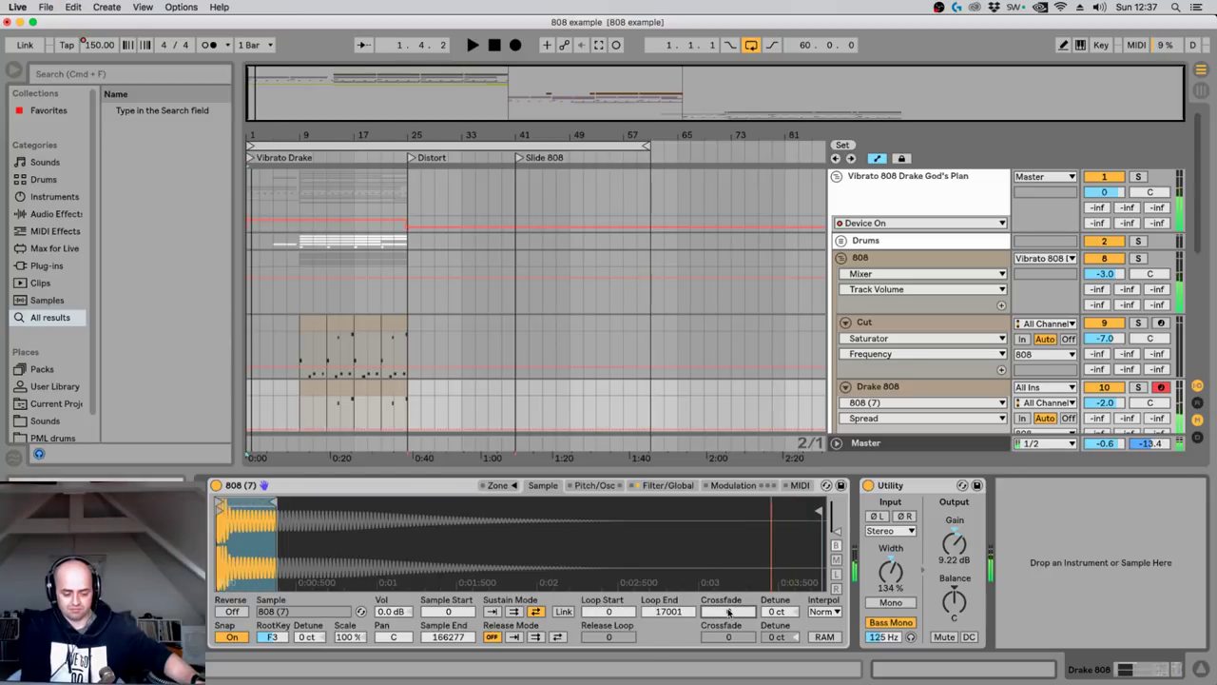
pyautogui.press('super+shift+z')
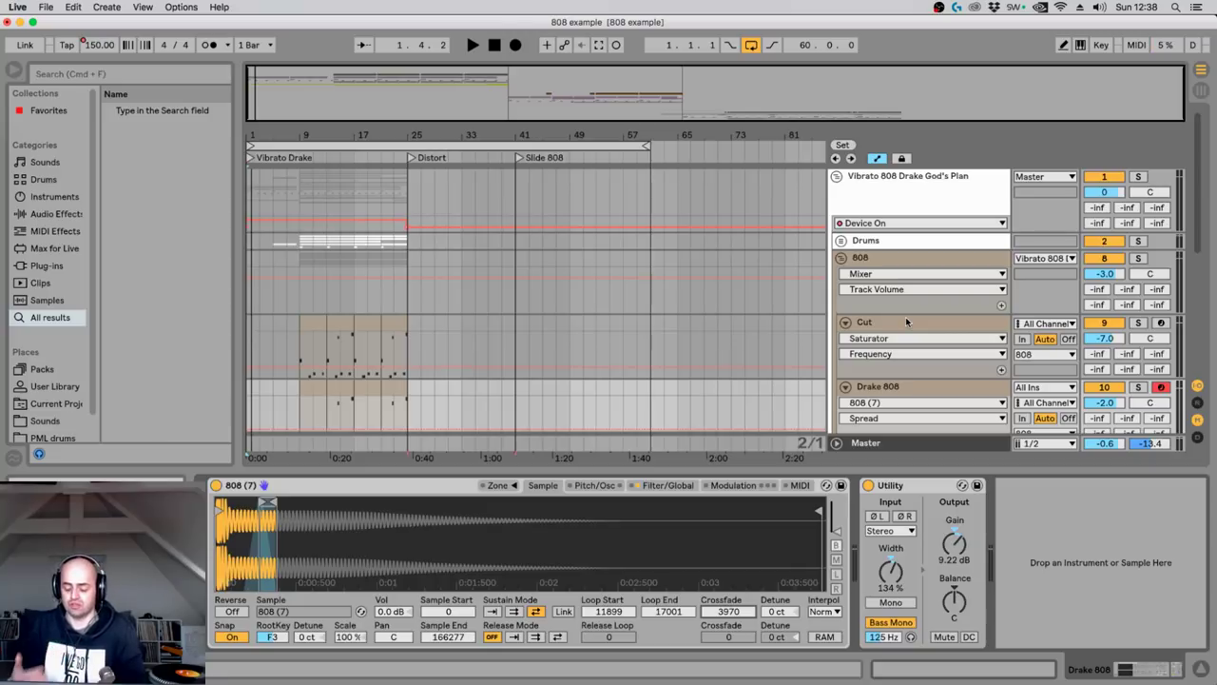
pyautogui.click(906, 321)
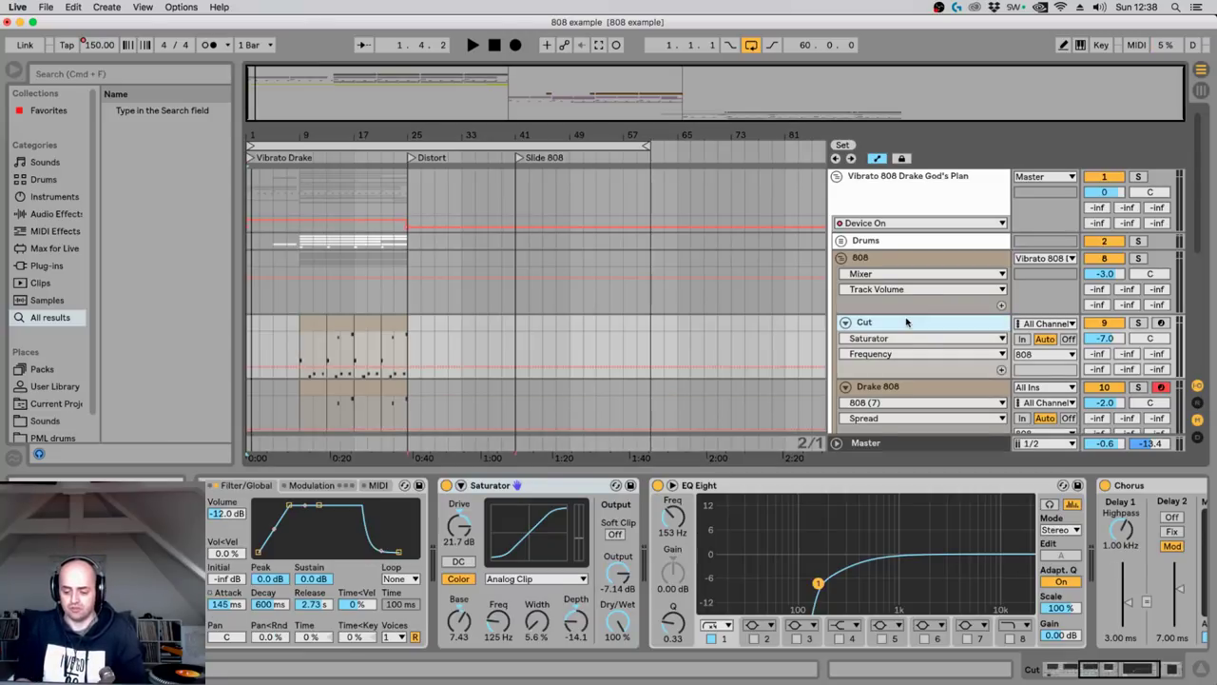
pyautogui.click(895, 392)
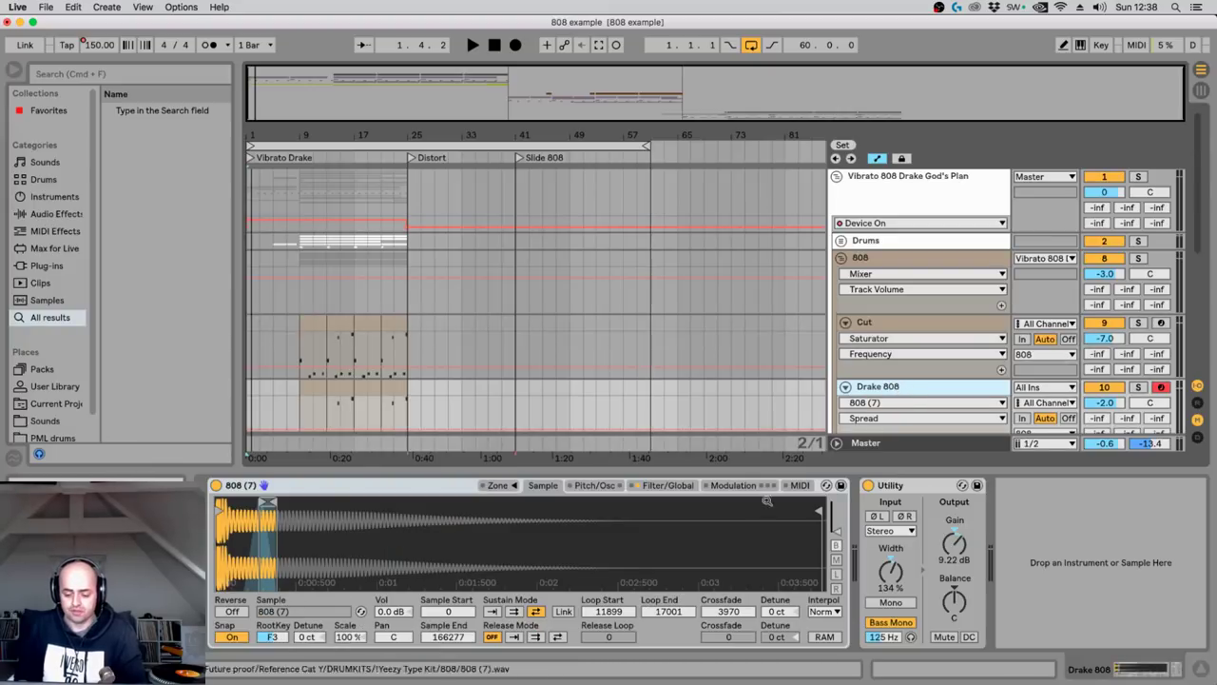
pyautogui.click(666, 486)
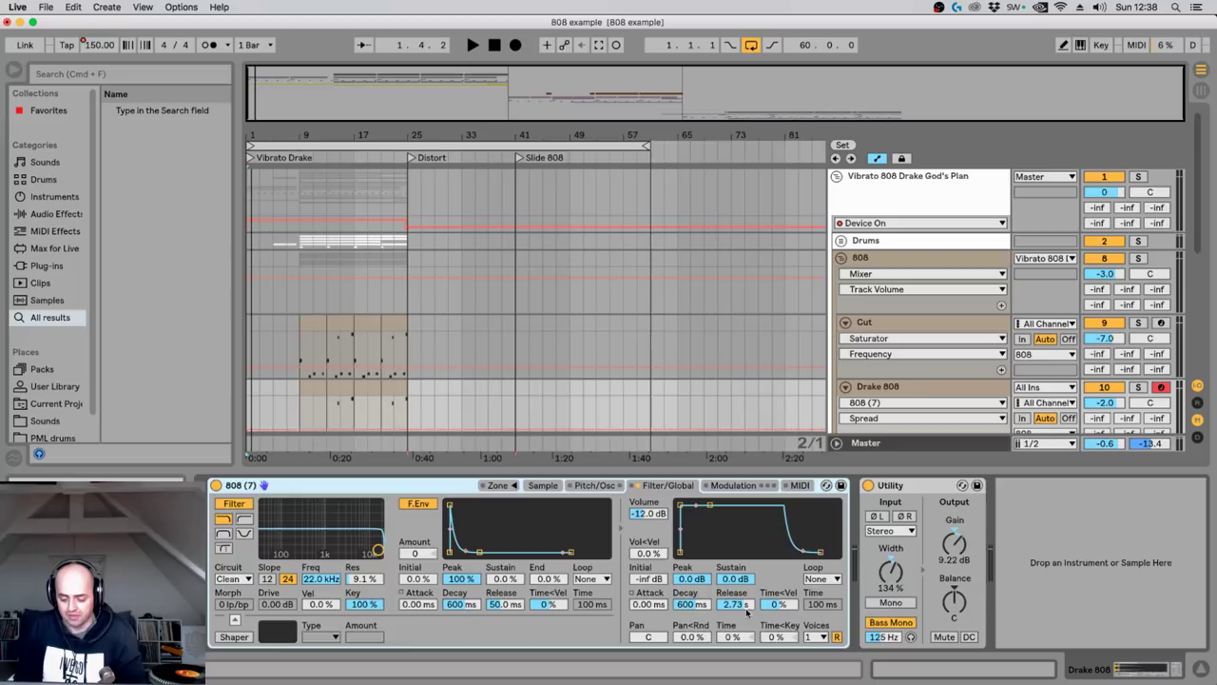
pyautogui.click(599, 486)
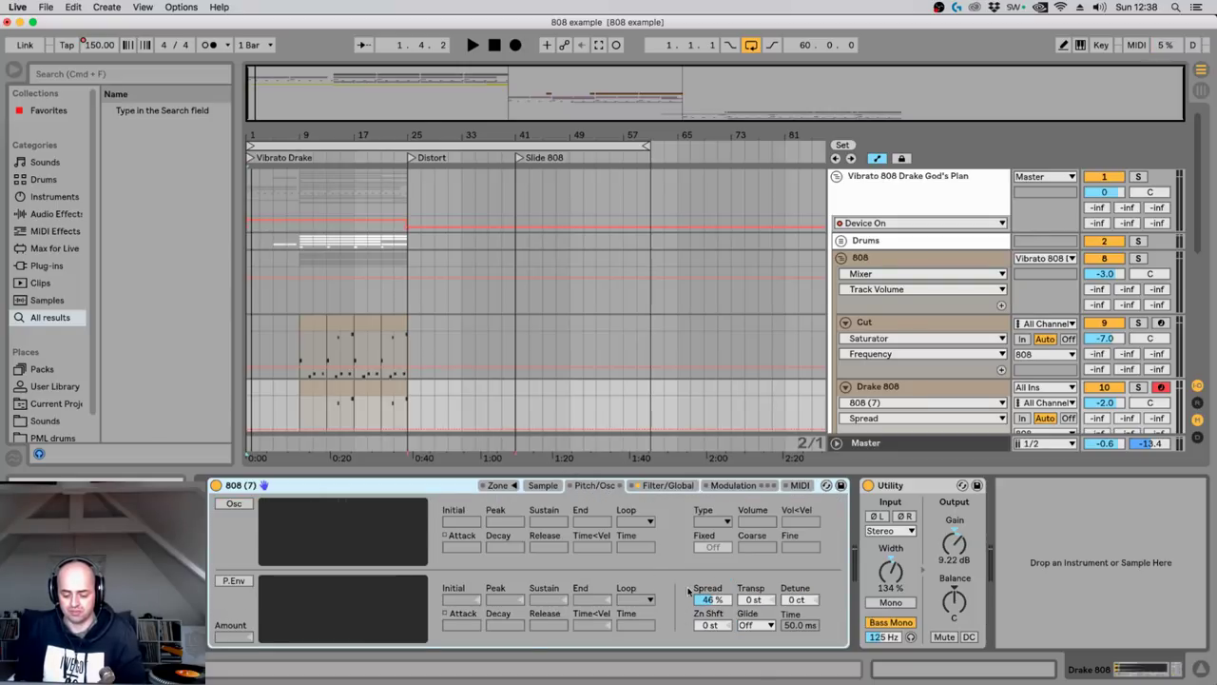
pyautogui.press('Delete')
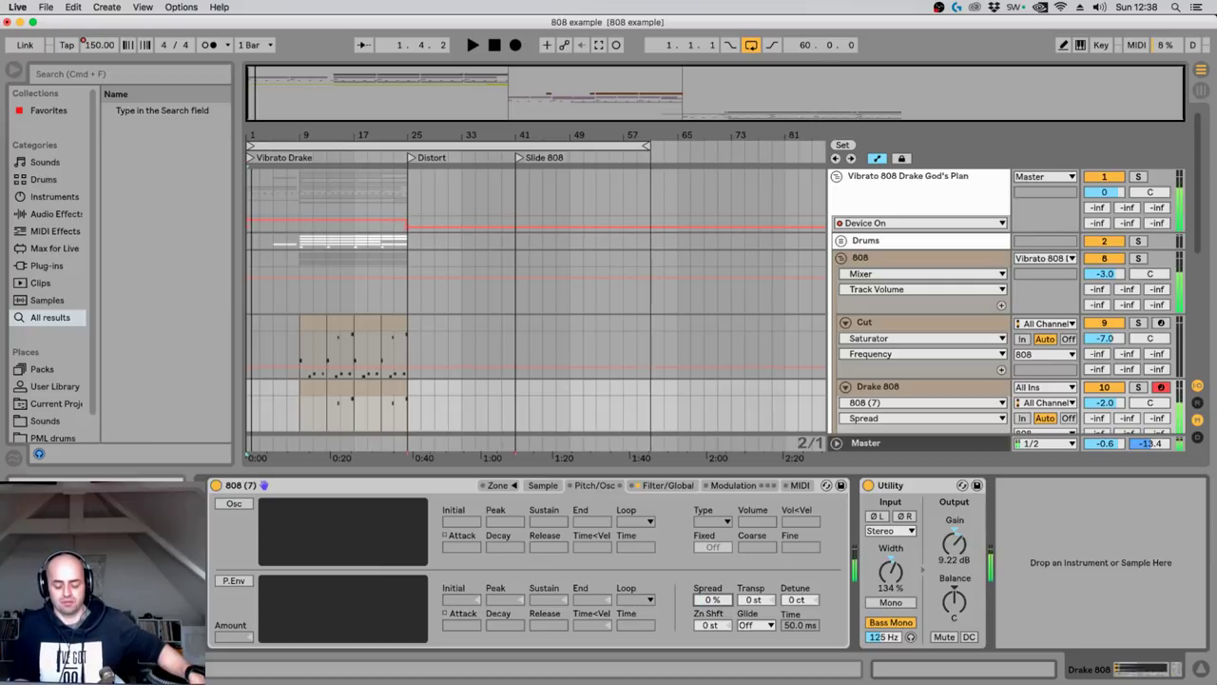
pyautogui.write('42')
pyautogui.press('Return')
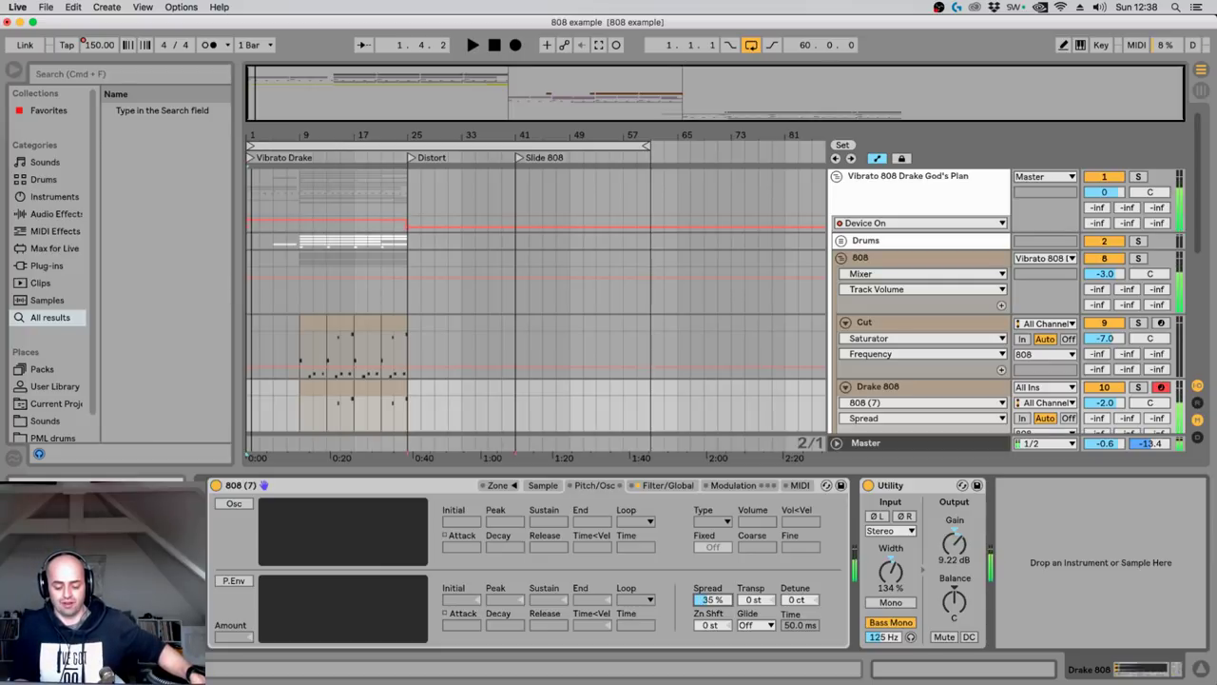
pyautogui.write('47')
pyautogui.press('Return')
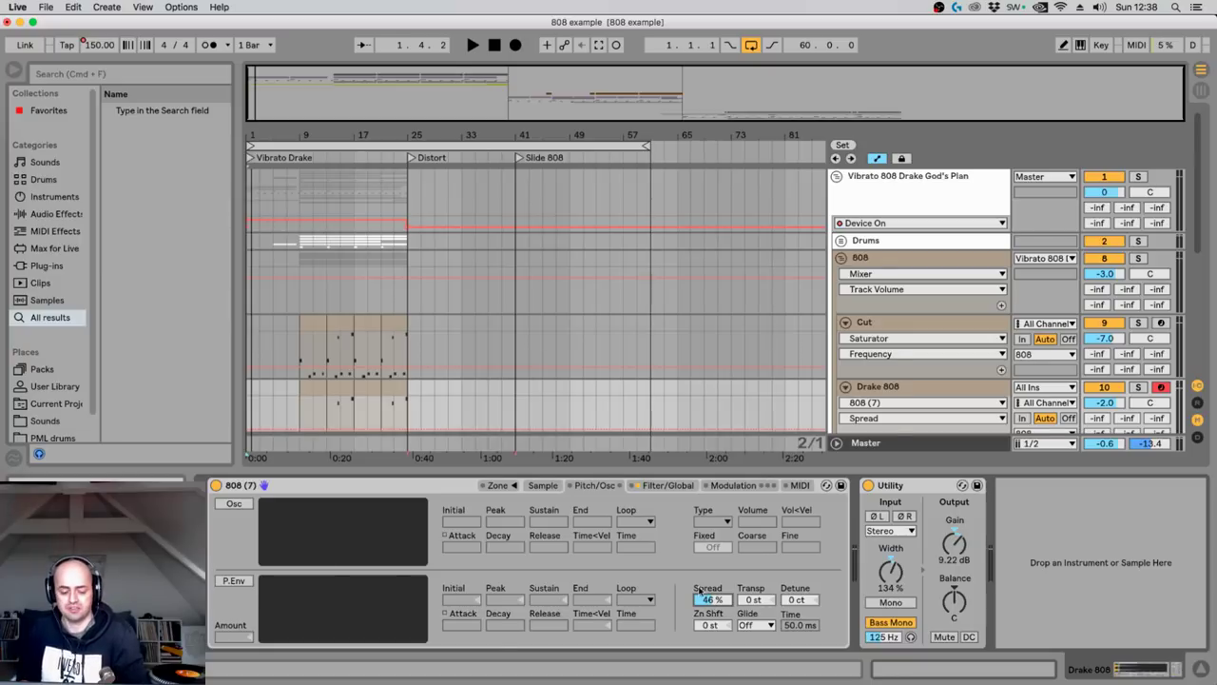
pyautogui.click(543, 486)
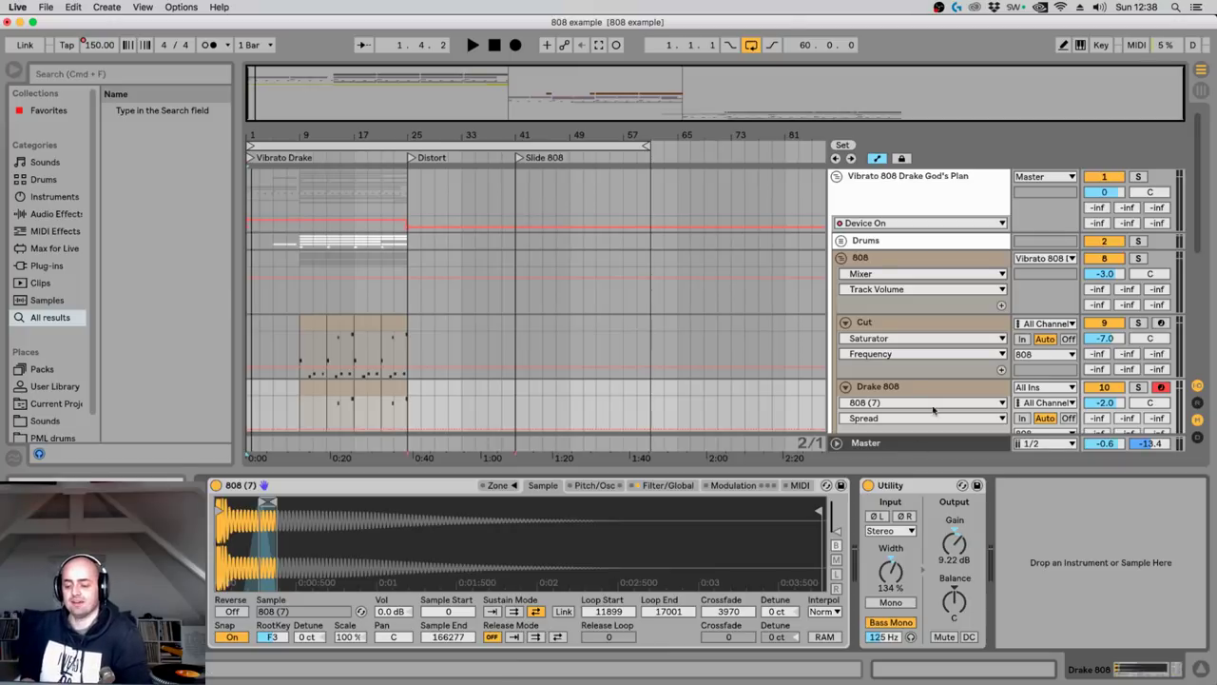
# Compare the Drake 808 and Cut chains, show Cut's Saturator, EQ Eight and Chorus, and open its context menu.
pyautogui.click(891, 386)
pyautogui.click(888, 321)
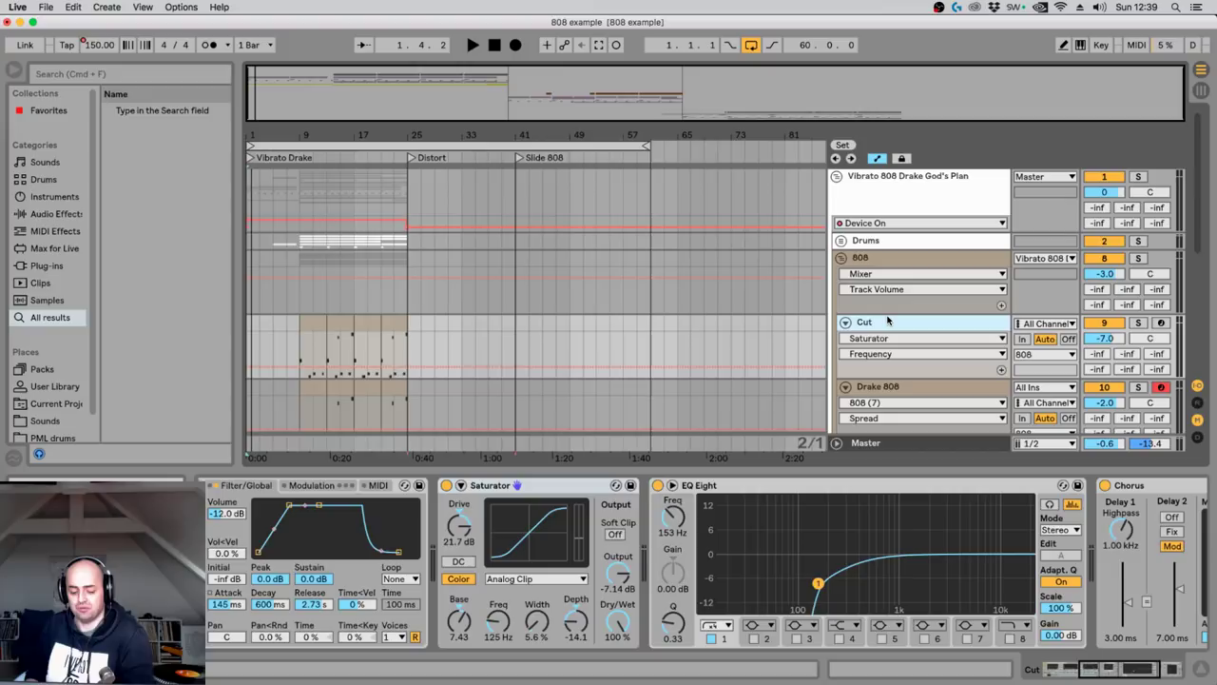
pyautogui.click(903, 387)
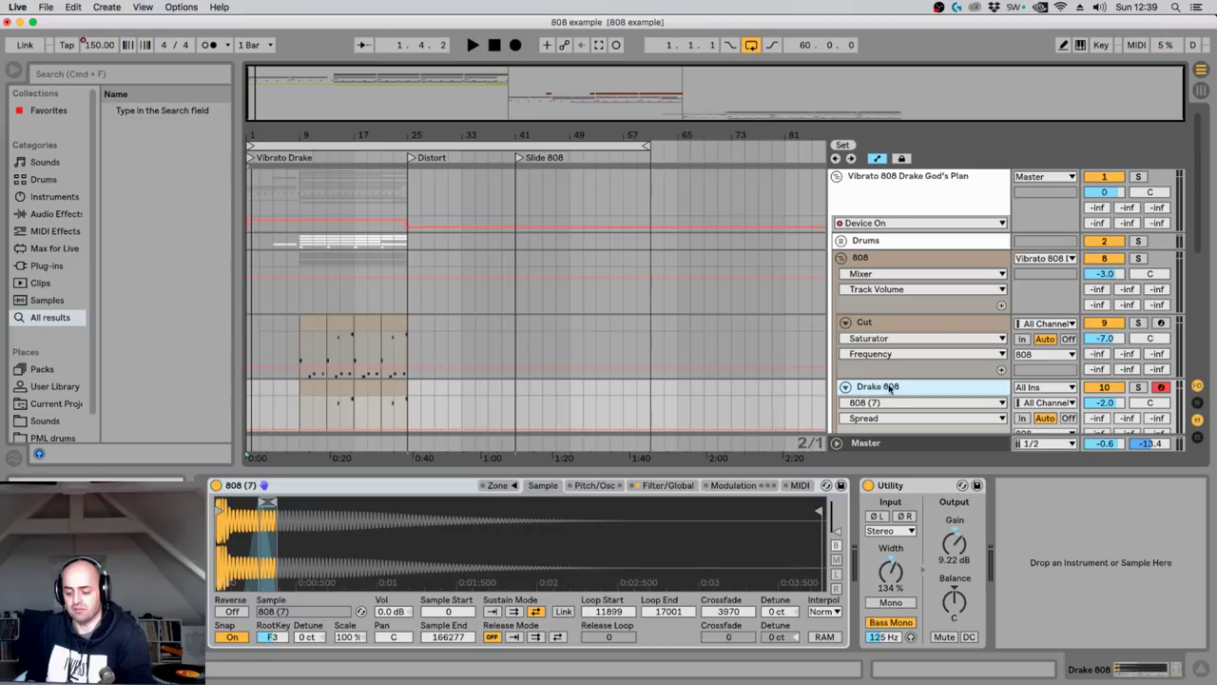
pyautogui.click(888, 326)
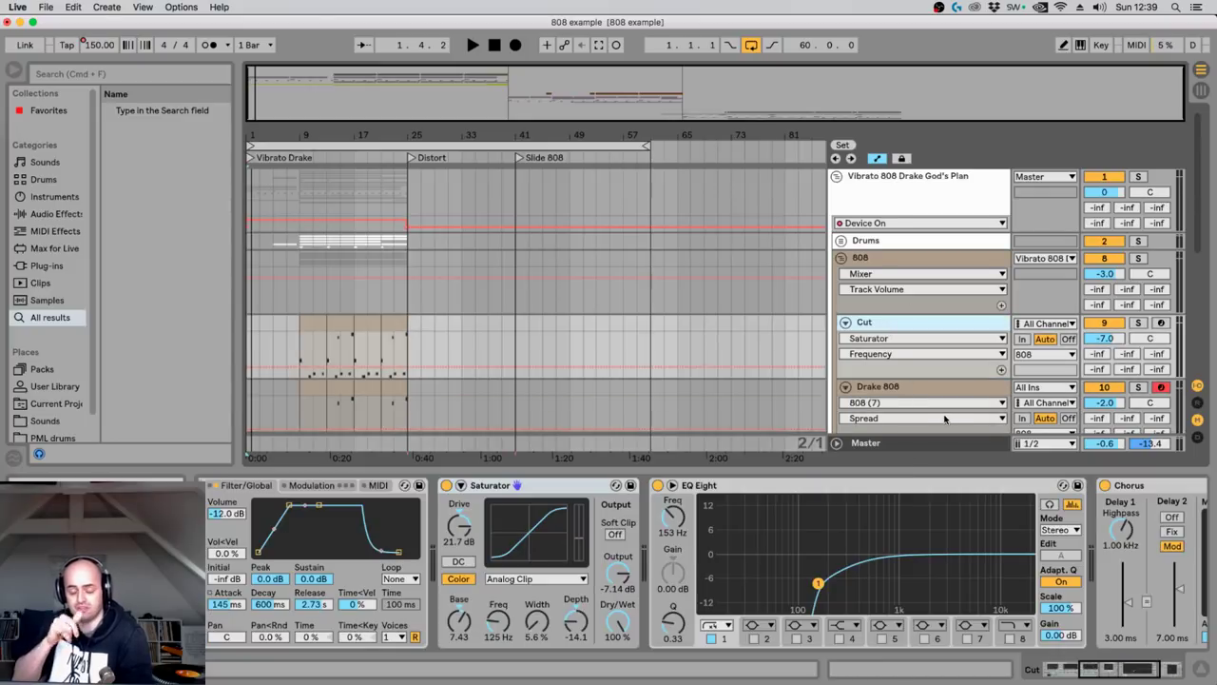
pyautogui.rightClick(897, 325)
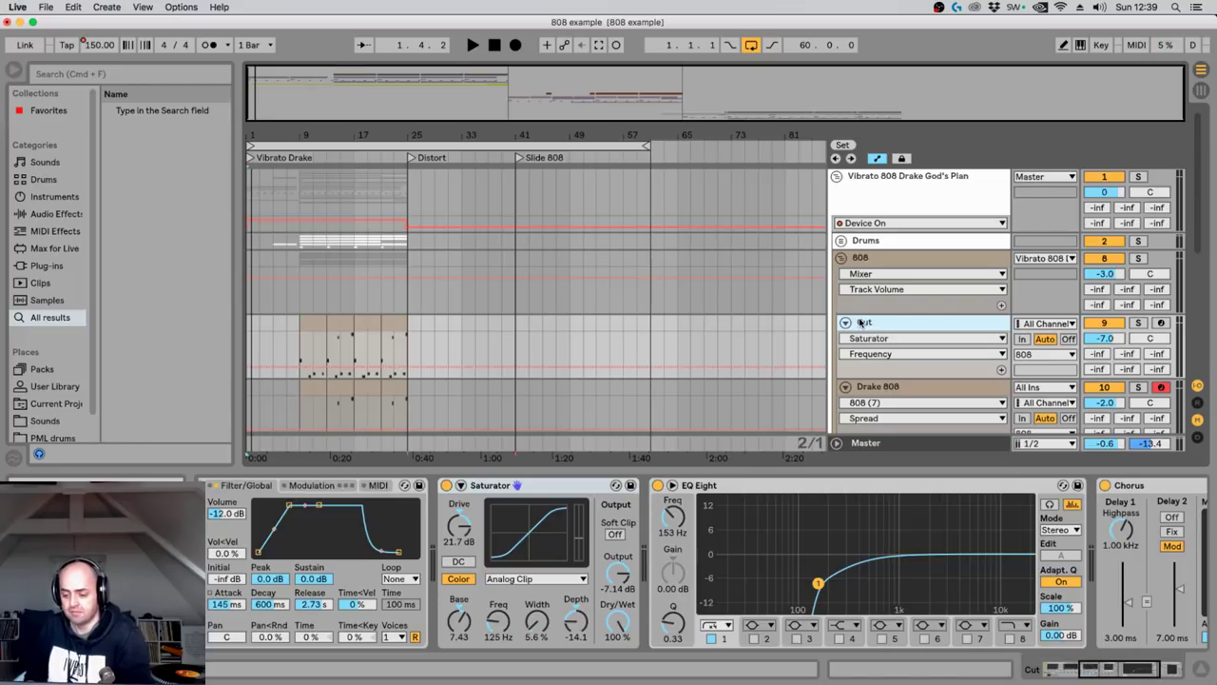
# Dismiss the chain menu and arm track 9 to hear the Cut chain live.
pyautogui.click(858, 323)
pyautogui.moveTo(1147, 673); pyautogui.dragTo(1095, 672)
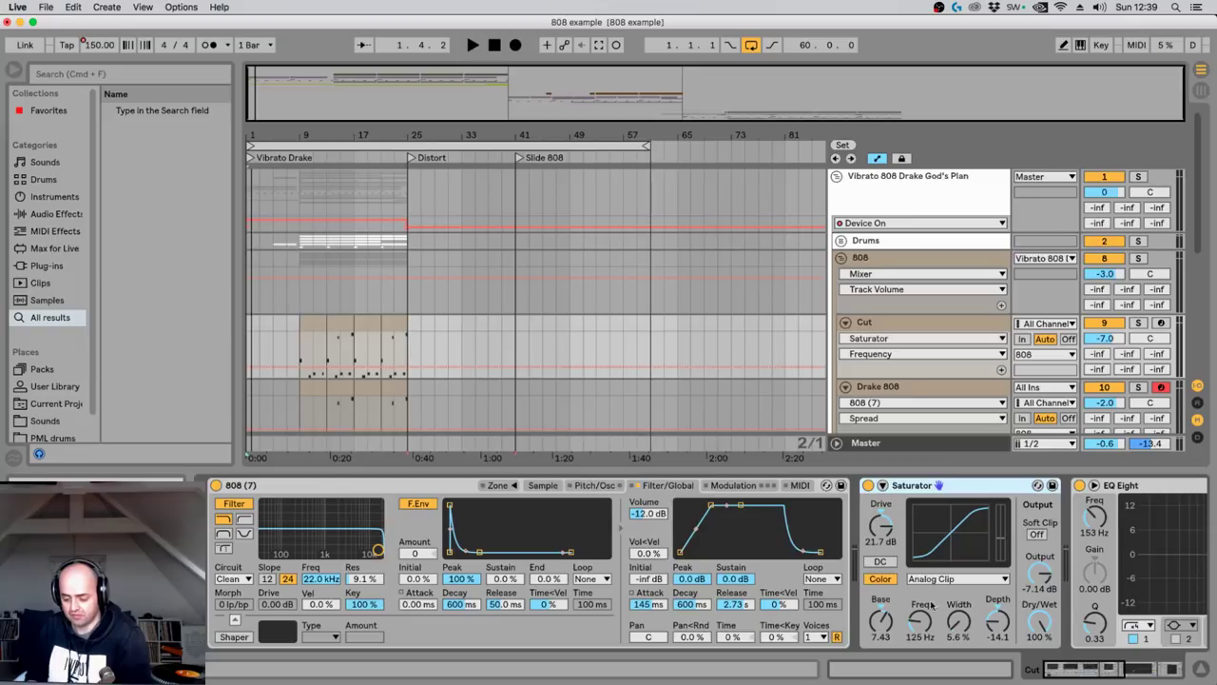
pyautogui.moveTo(1089, 668); pyautogui.dragTo(1126, 670)
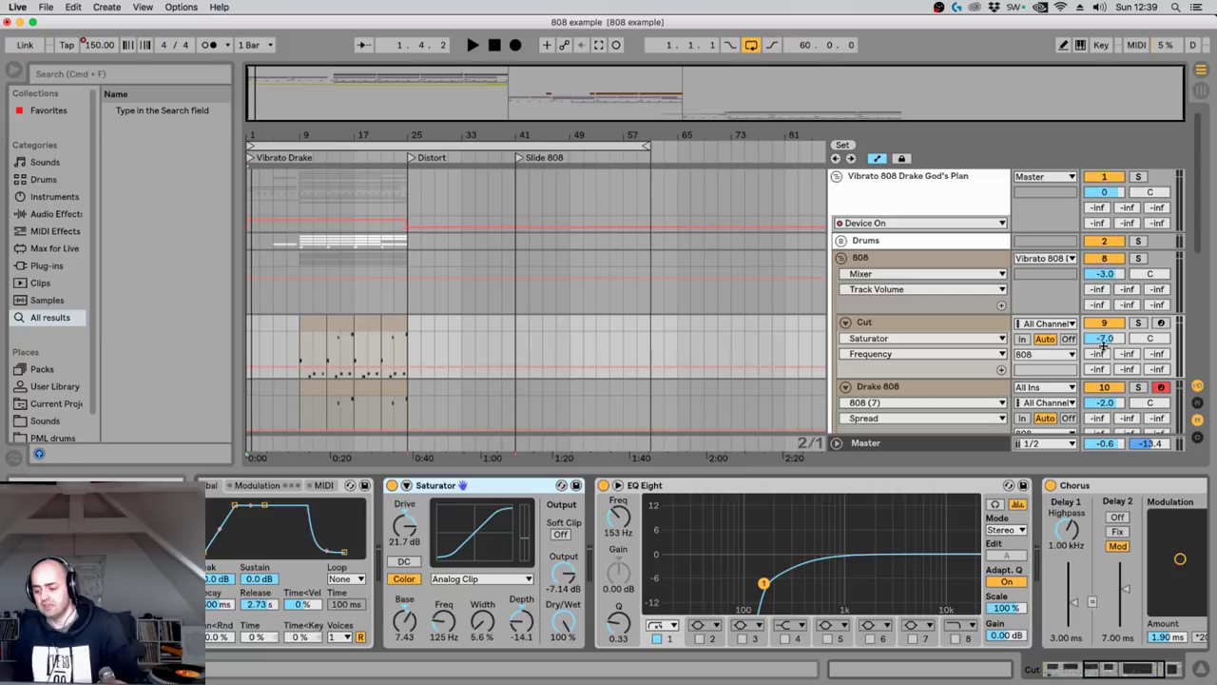
pyautogui.click(1162, 323)
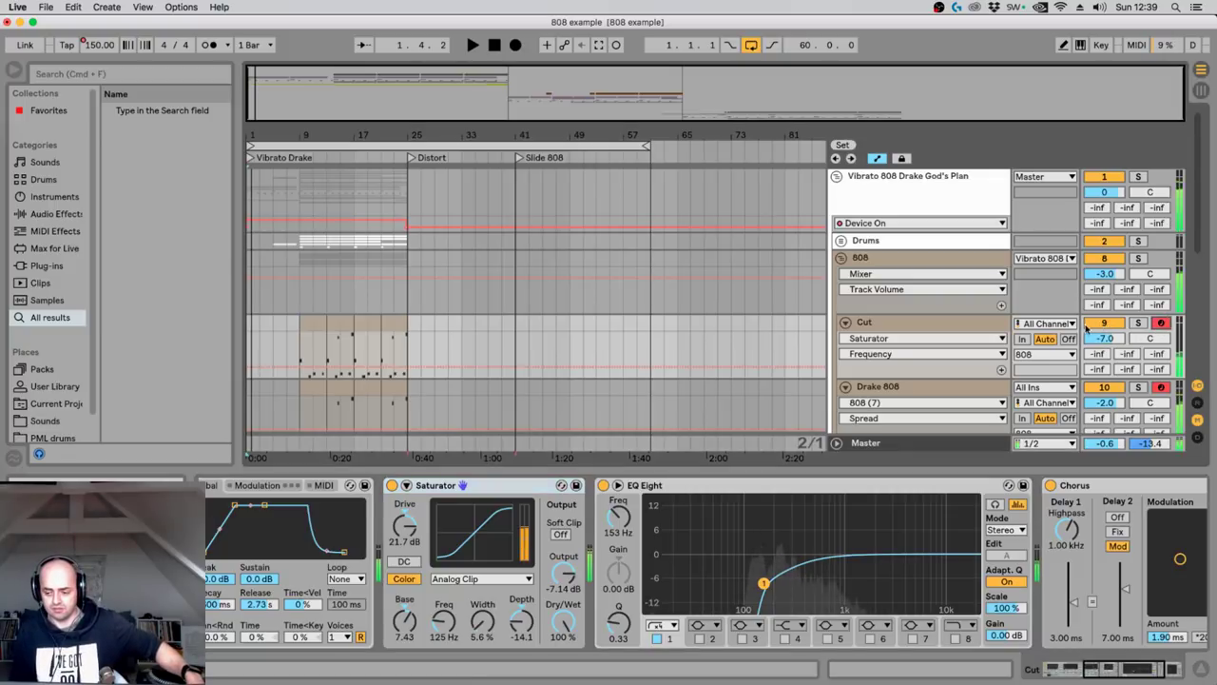
# Switch track 9 off and on twice to compare, leaving it active.
pyautogui.click(1103, 323)
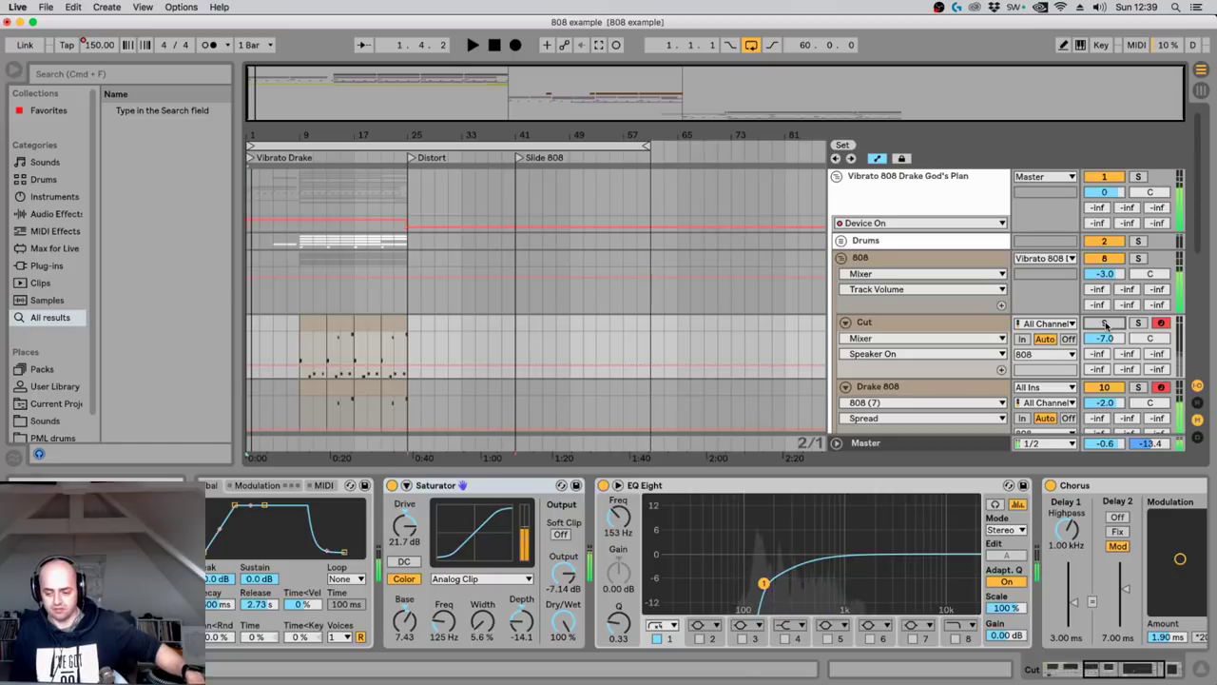
pyautogui.click(1105, 324)
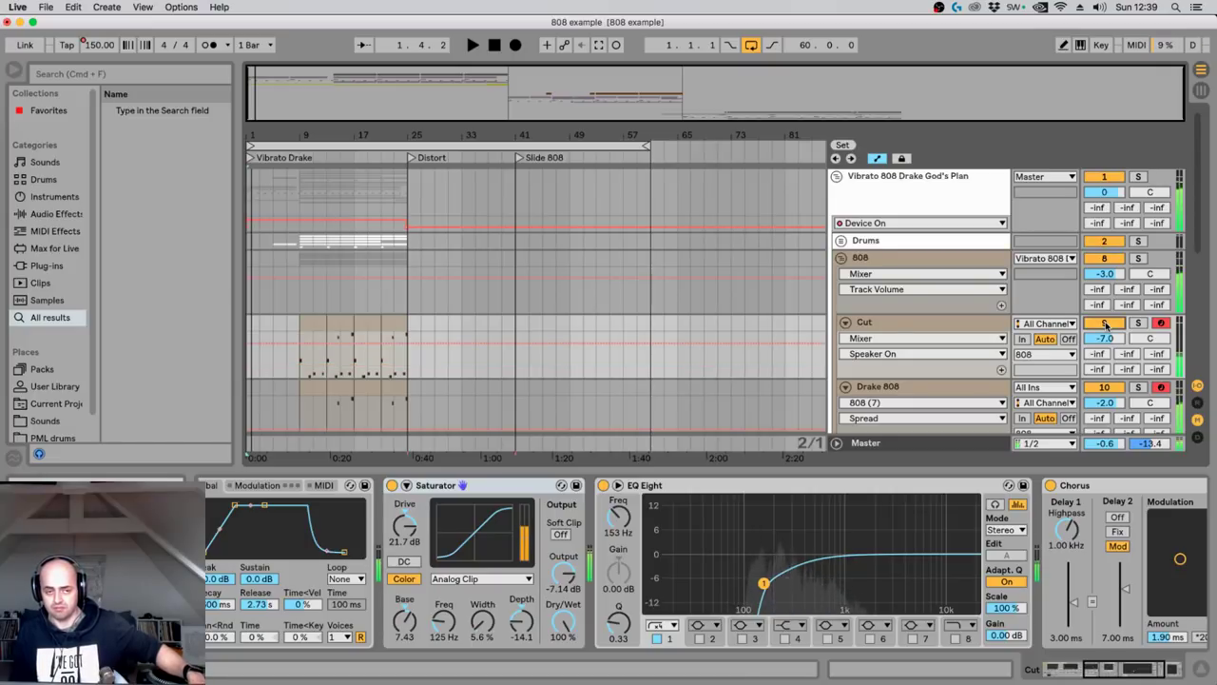
pyautogui.click(1105, 325)
pyautogui.click(1105, 324)
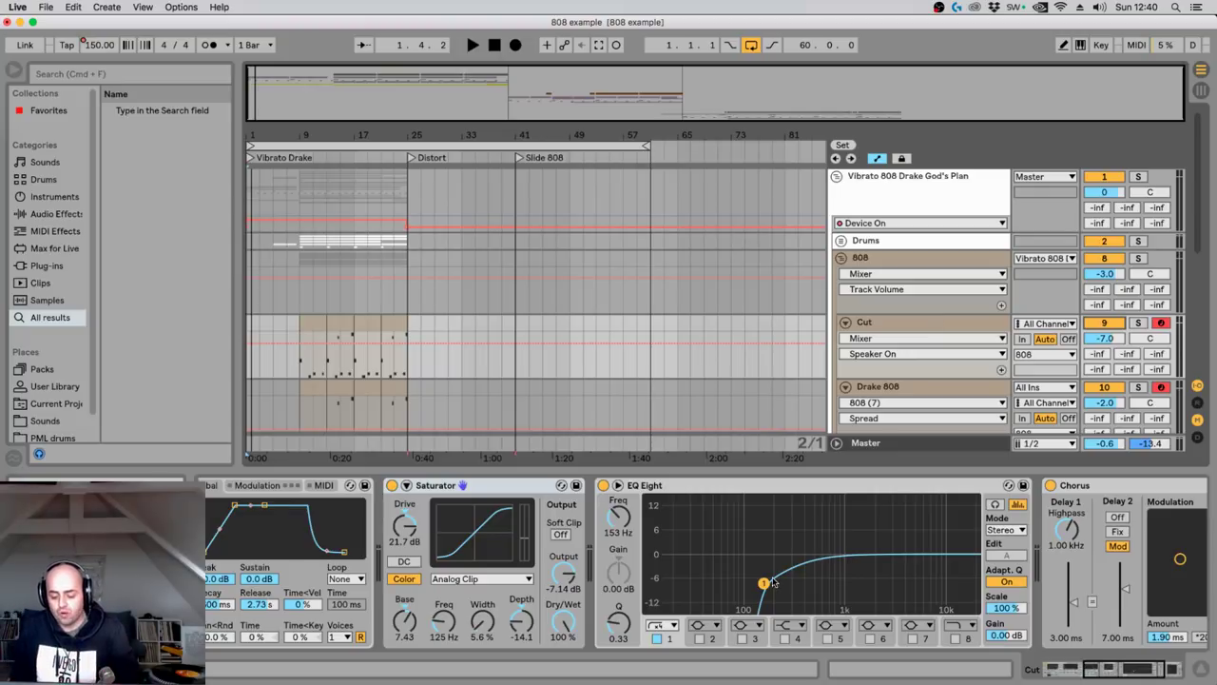
# Adjust the EQ Eight low cut, scroll through the effects, then select the Cut chain.
pyautogui.moveTo(768, 548); pyautogui.dragTo(947, 618)
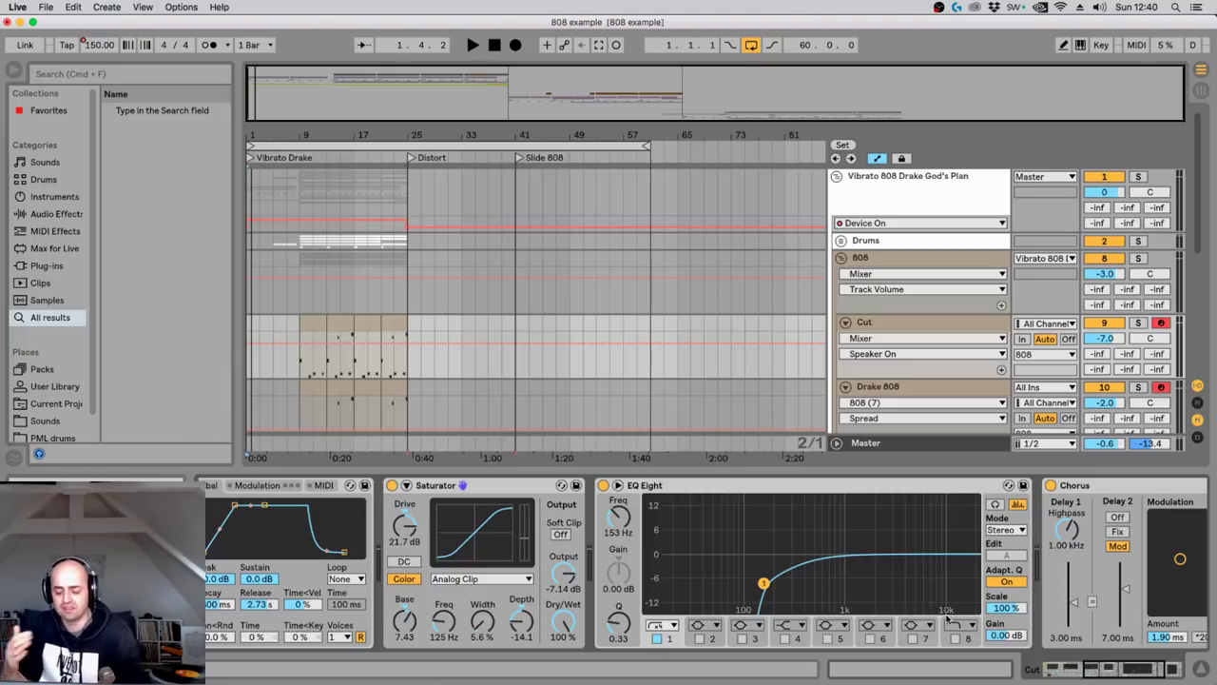
pyautogui.click(1145, 668)
pyautogui.moveTo(1148, 668); pyautogui.dragTo(1074, 668)
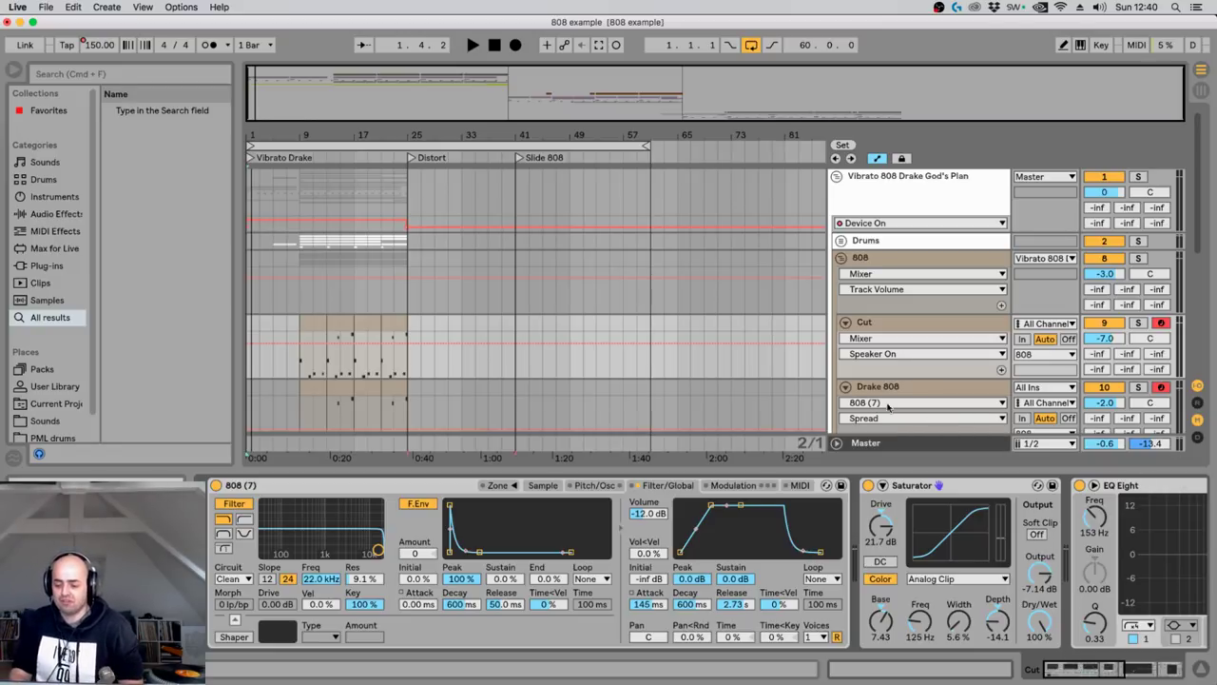
pyautogui.click(874, 321)
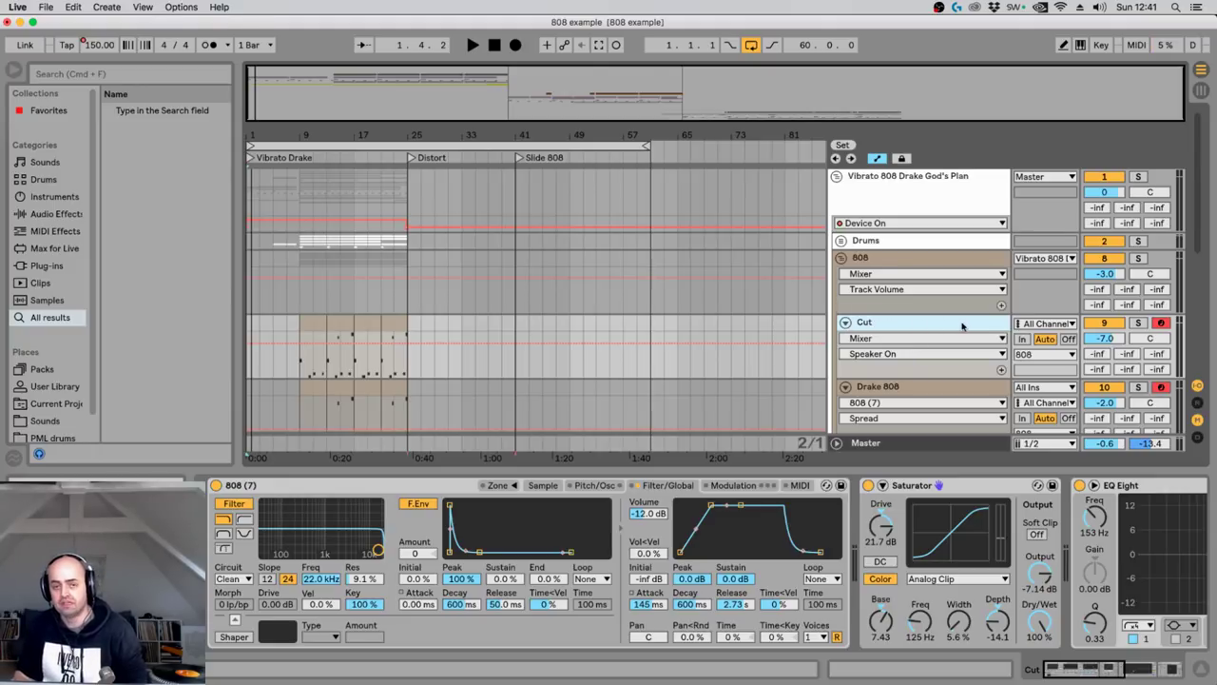
# View the Drake 808 and Cut chains' devices, then fold away the 808 rack's chain list.
pyautogui.click(930, 388)
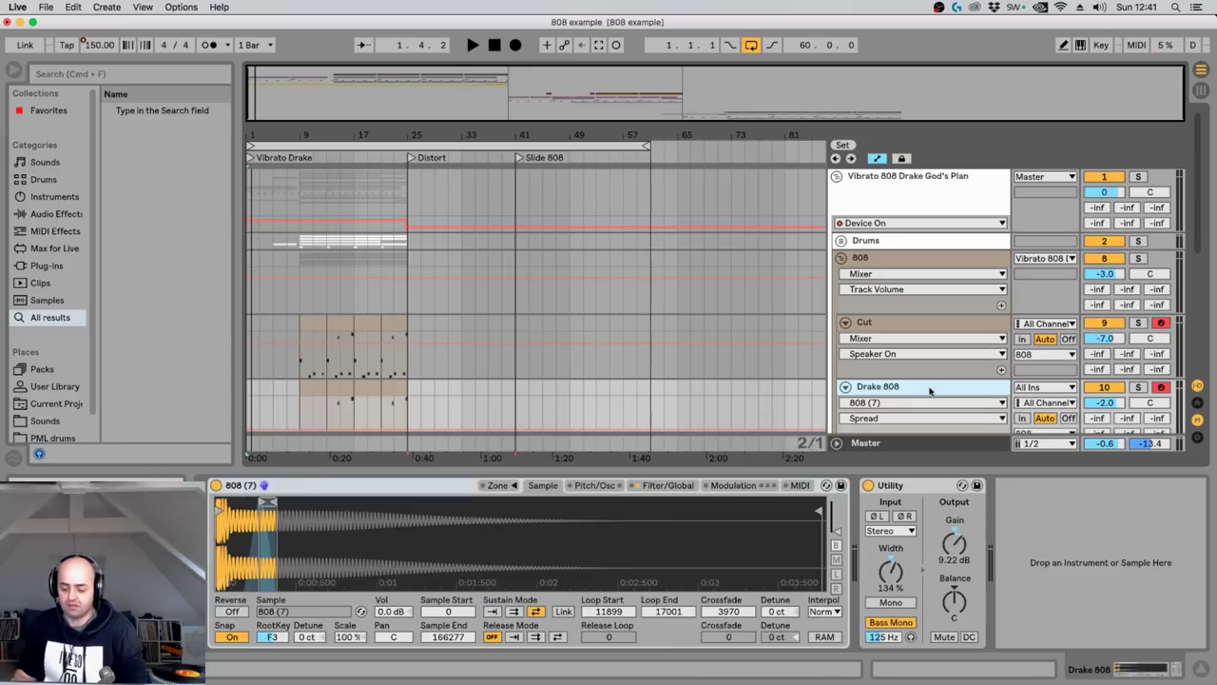
pyautogui.click(918, 330)
pyautogui.click(1099, 672)
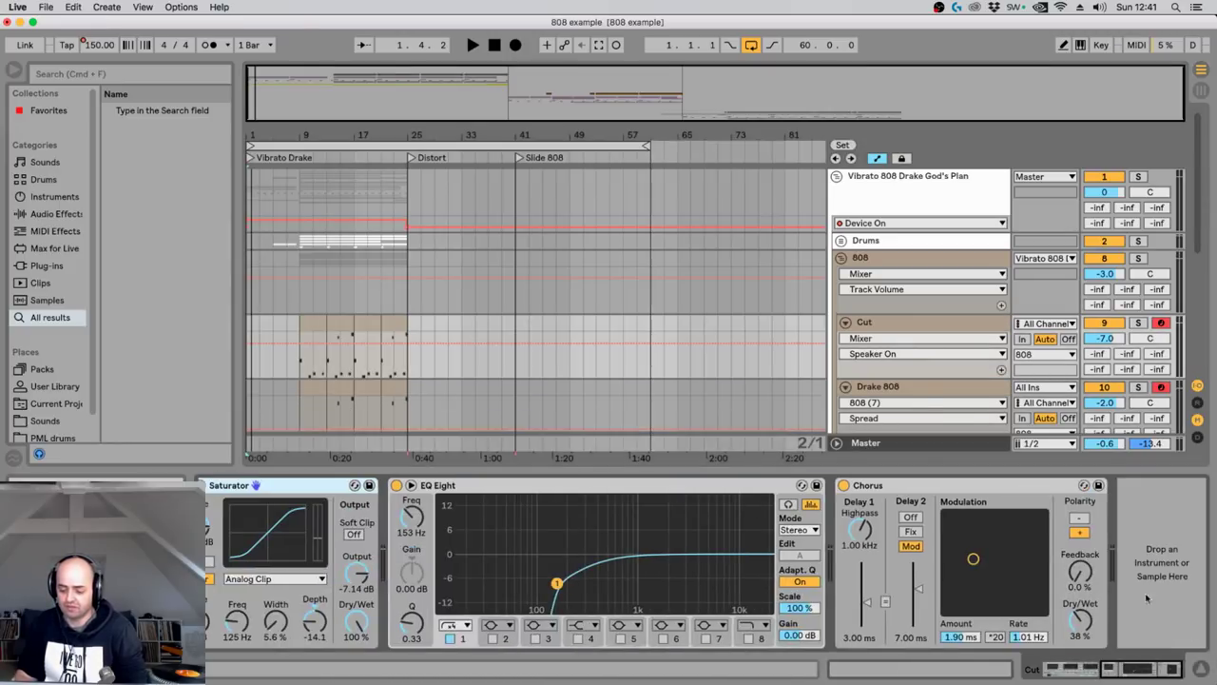
pyautogui.click(841, 258)
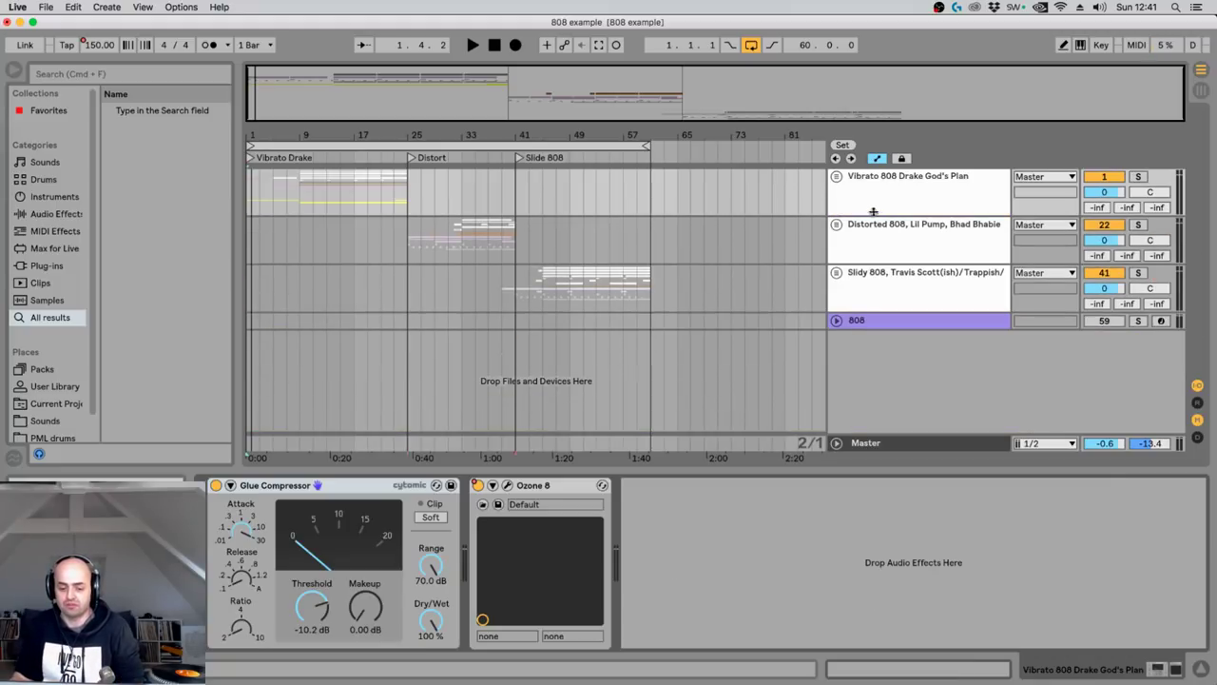
# Collapse the Vibrato 808 Drake group and unfold the Distorted 808 group.
pyautogui.click(837, 177)
pyautogui.click(884, 241)
pyautogui.click(836, 224)
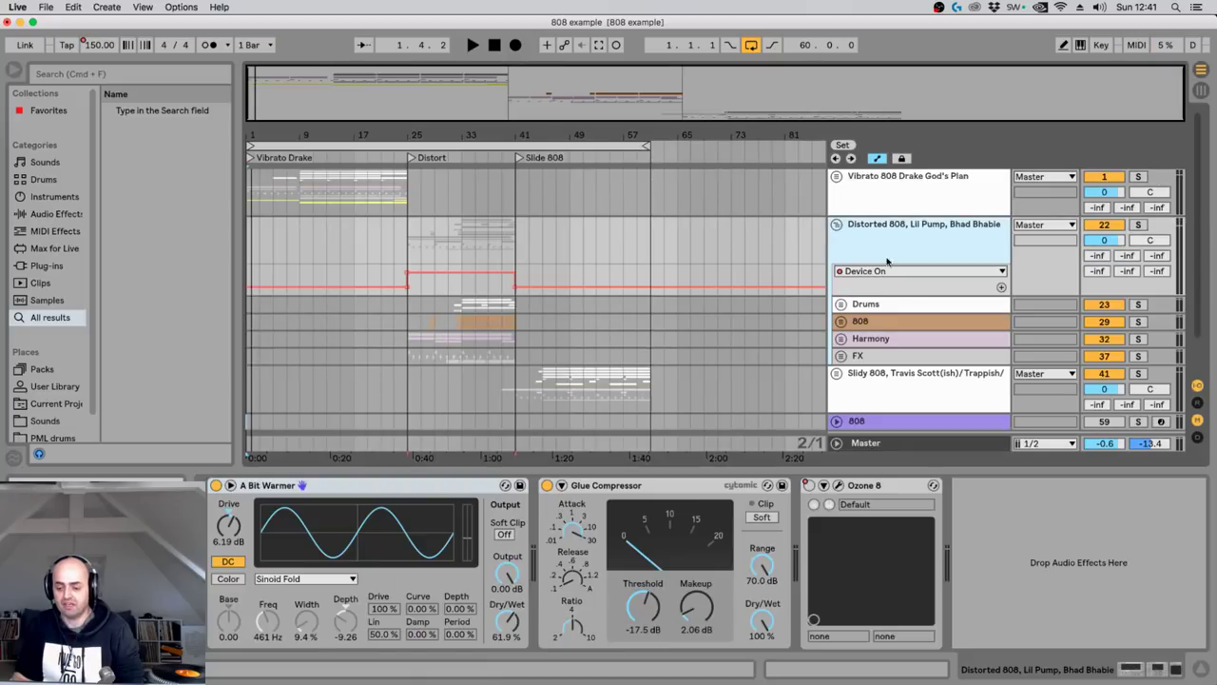
# Play the distorted 808 track soloed from the Distort section.
pyautogui.click(866, 320)
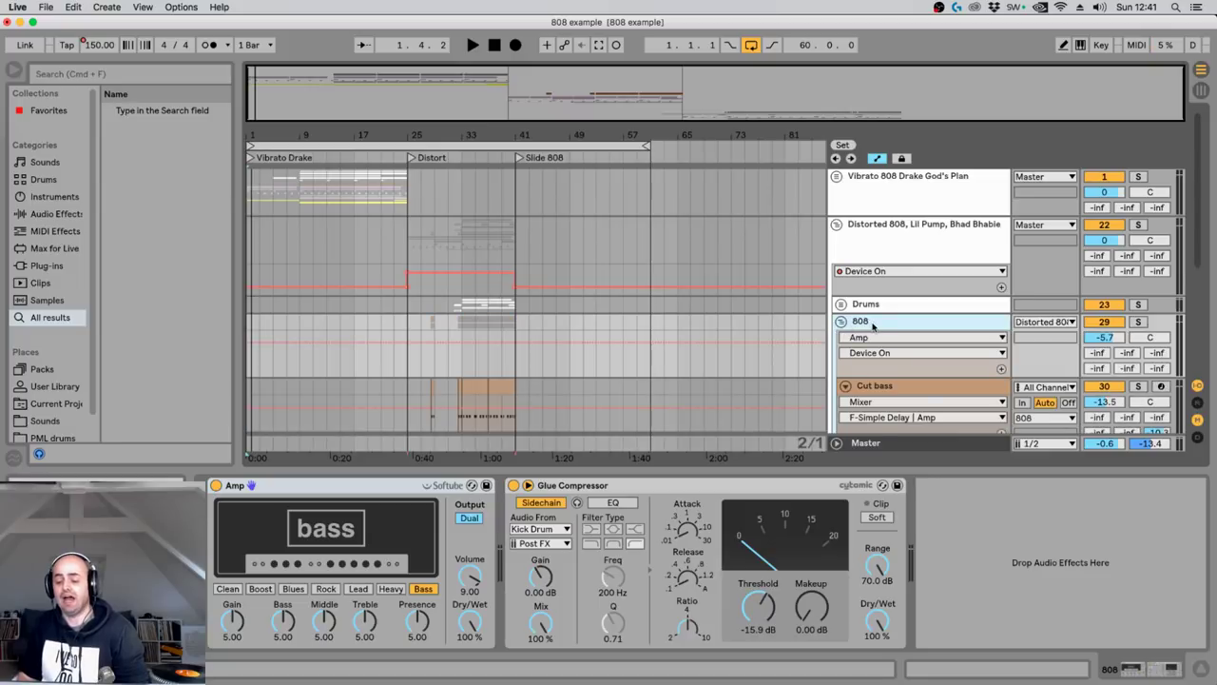
pyautogui.scroll(-5, 873, 325)
pyautogui.scroll(3, 880, 332)
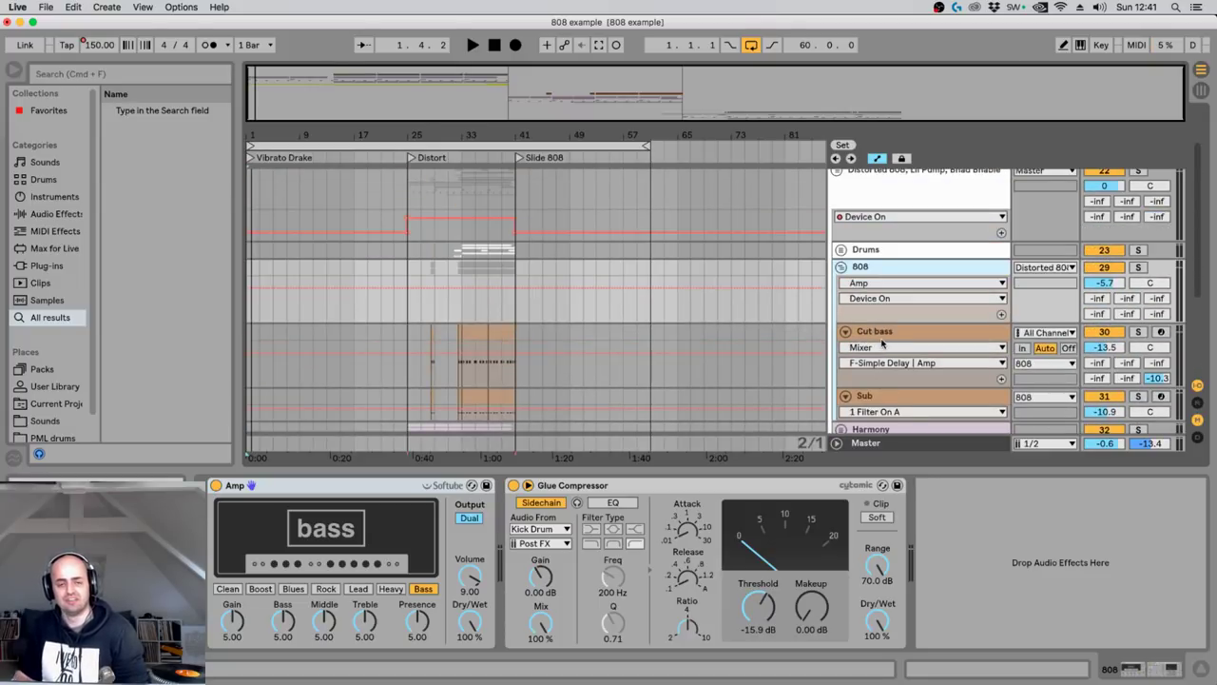
pyautogui.click(465, 313)
pyautogui.press('space')
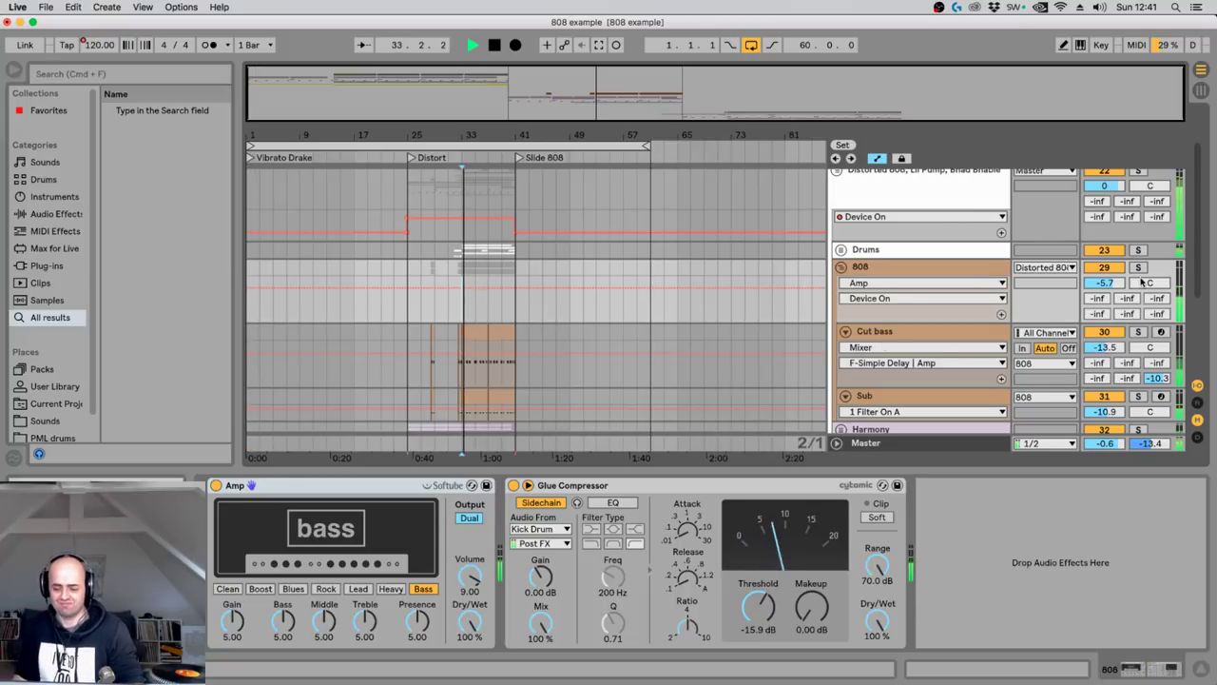
pyautogui.click(1137, 267)
pyautogui.press('space')
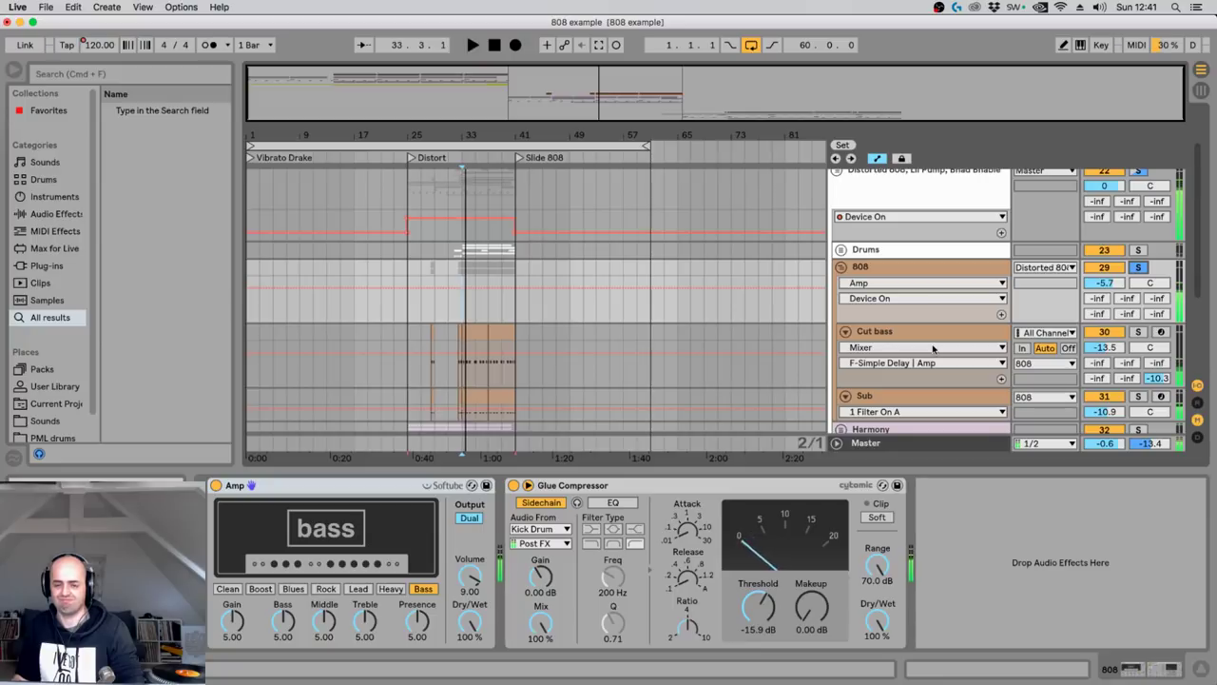
# Solo the Vibrato 808 Drake group instead and play it from bar 9 for comparison.
pyautogui.scroll(2, 571, 285)
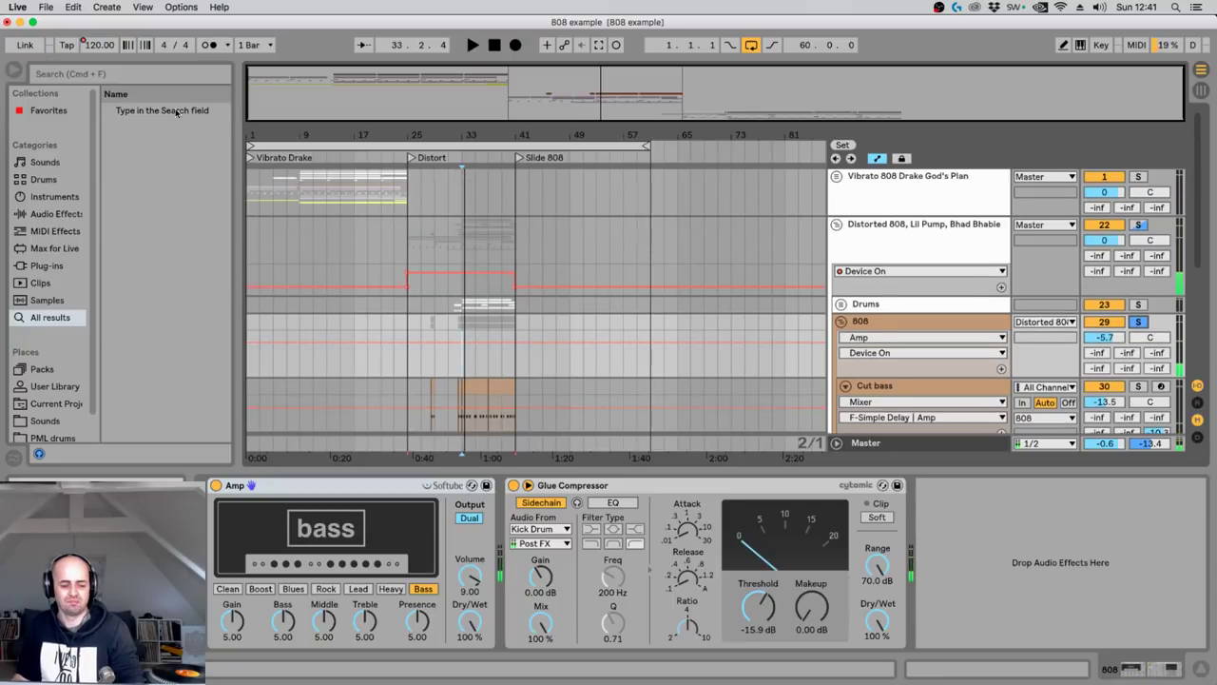
pyautogui.click(300, 212)
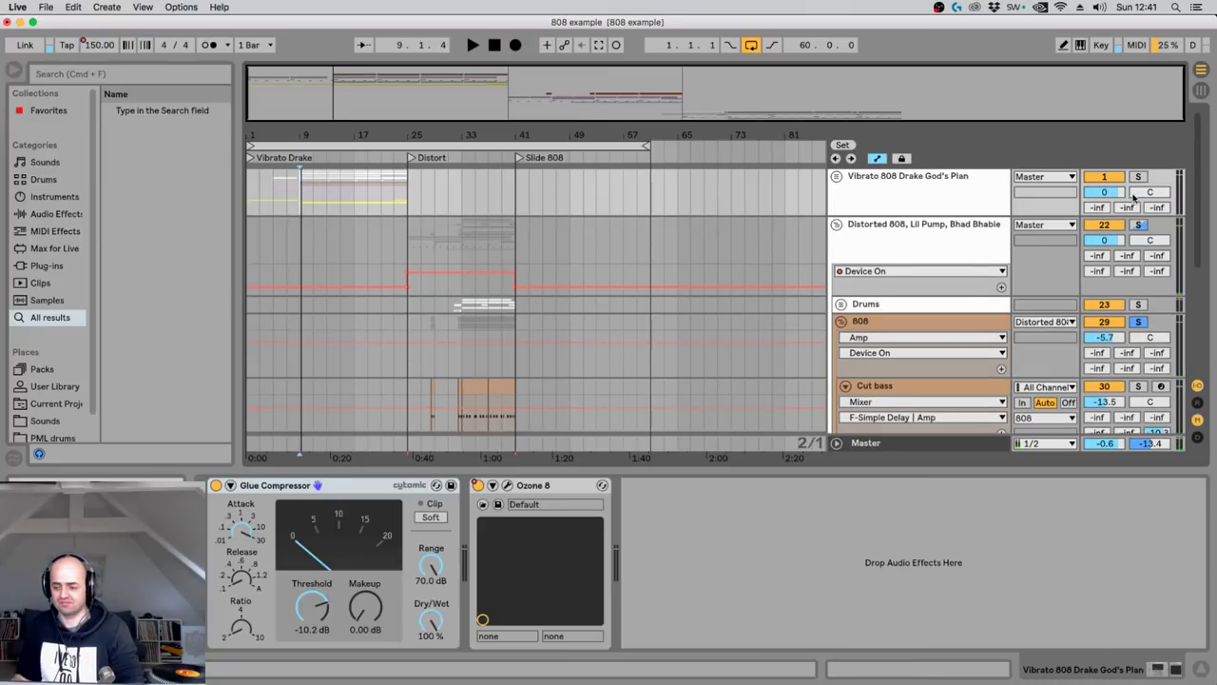
pyautogui.click(1137, 176)
pyautogui.press('space')
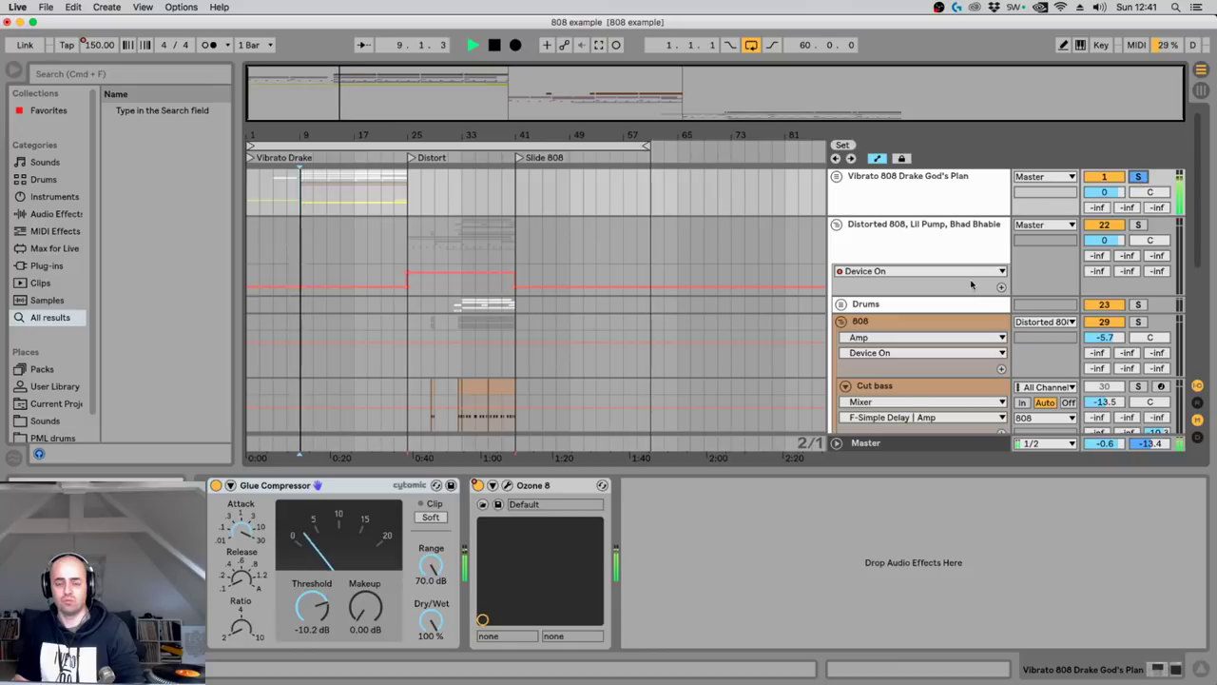
pyautogui.press('space')
# Re-solo the distorted 808, replay from bar 33, then show the Cut bass devices.
pyautogui.click(1137, 321)
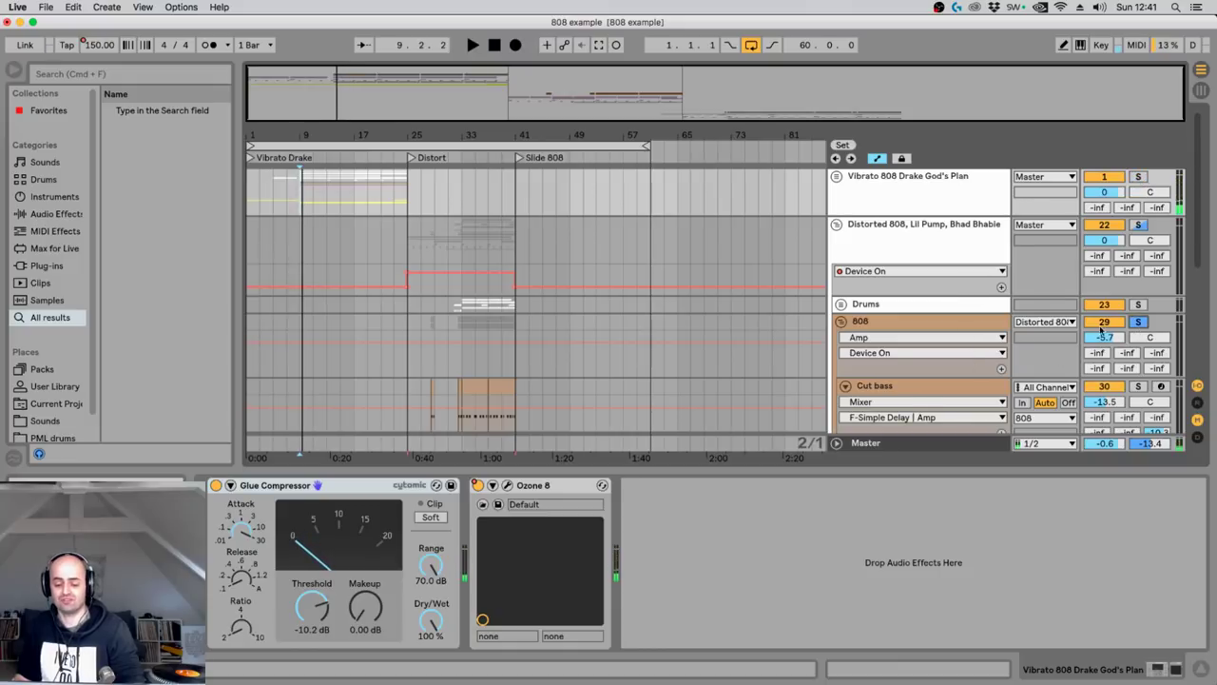
pyautogui.click(464, 367)
pyautogui.press('space')
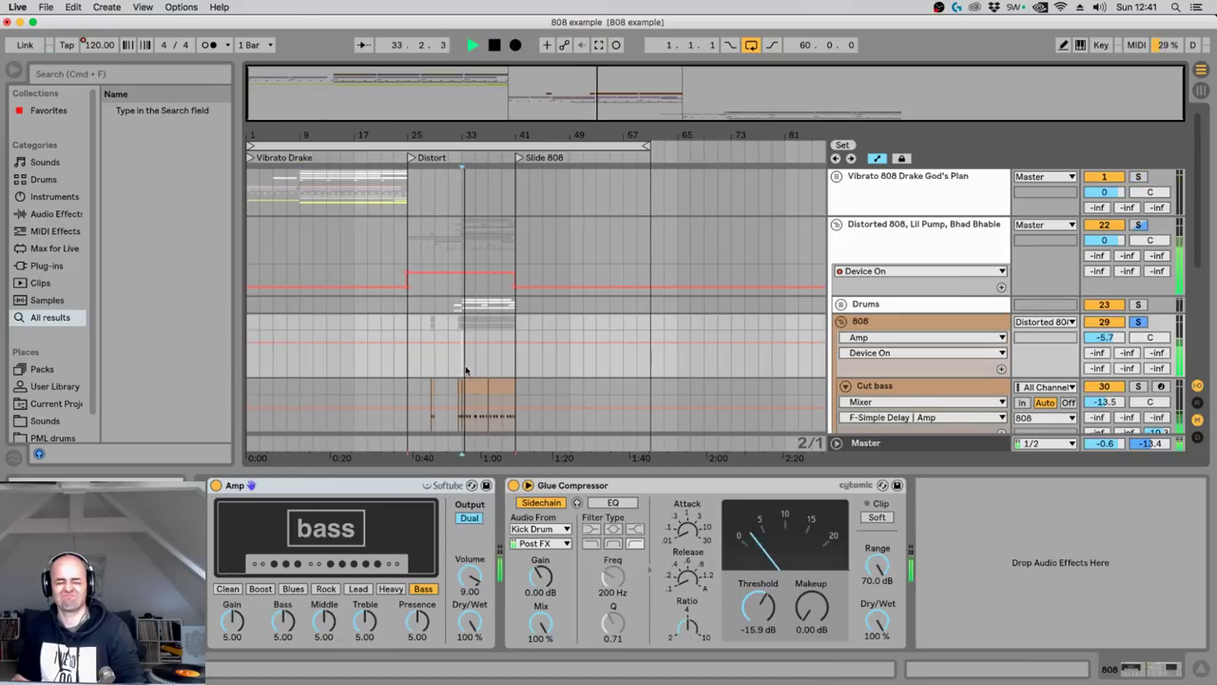
pyautogui.press('space')
pyautogui.scroll(-3, 595, 352)
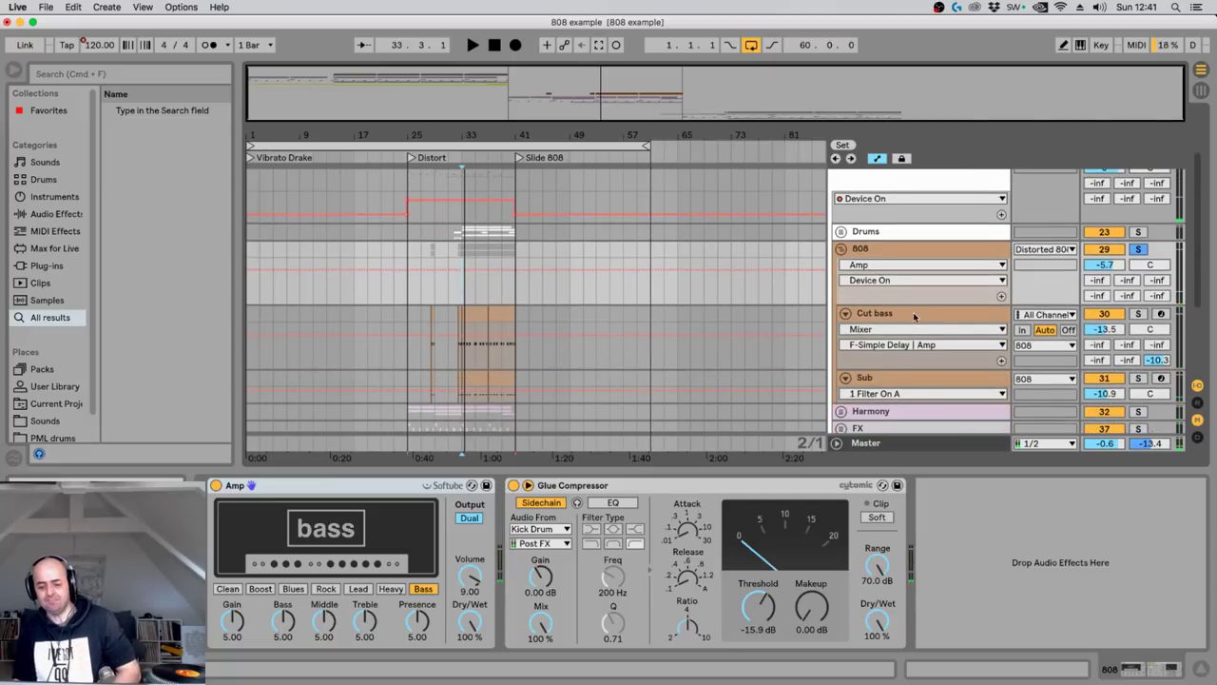
pyautogui.click(908, 317)
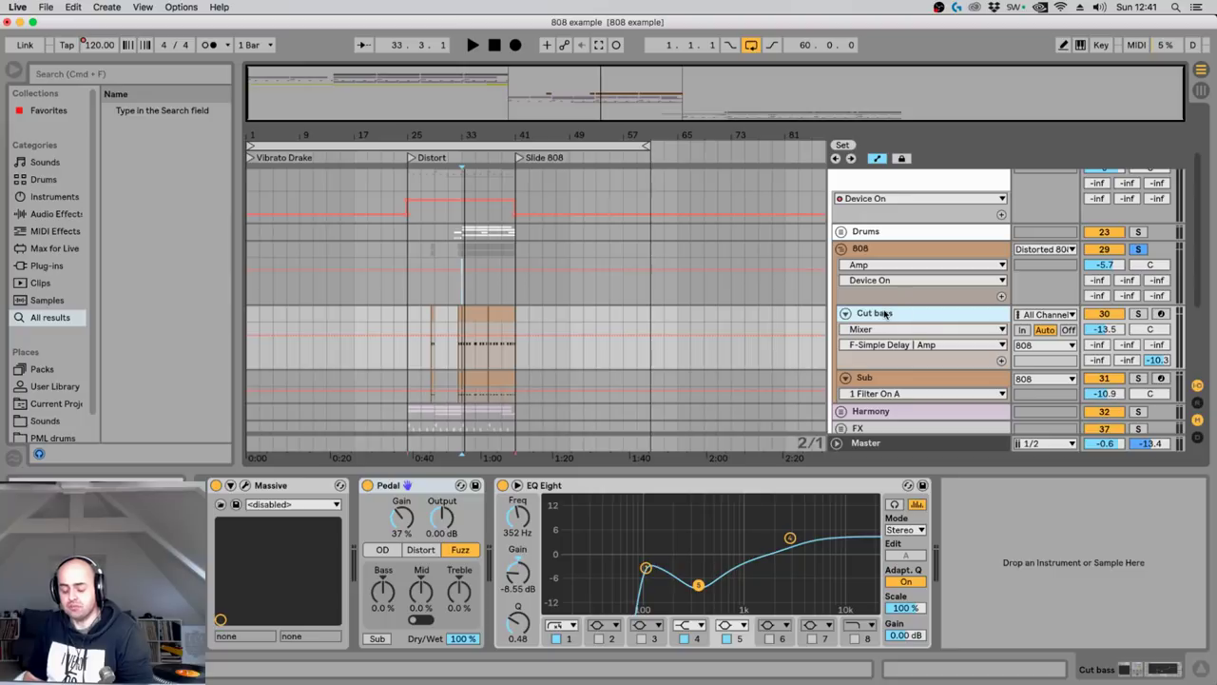
pyautogui.click(390, 486)
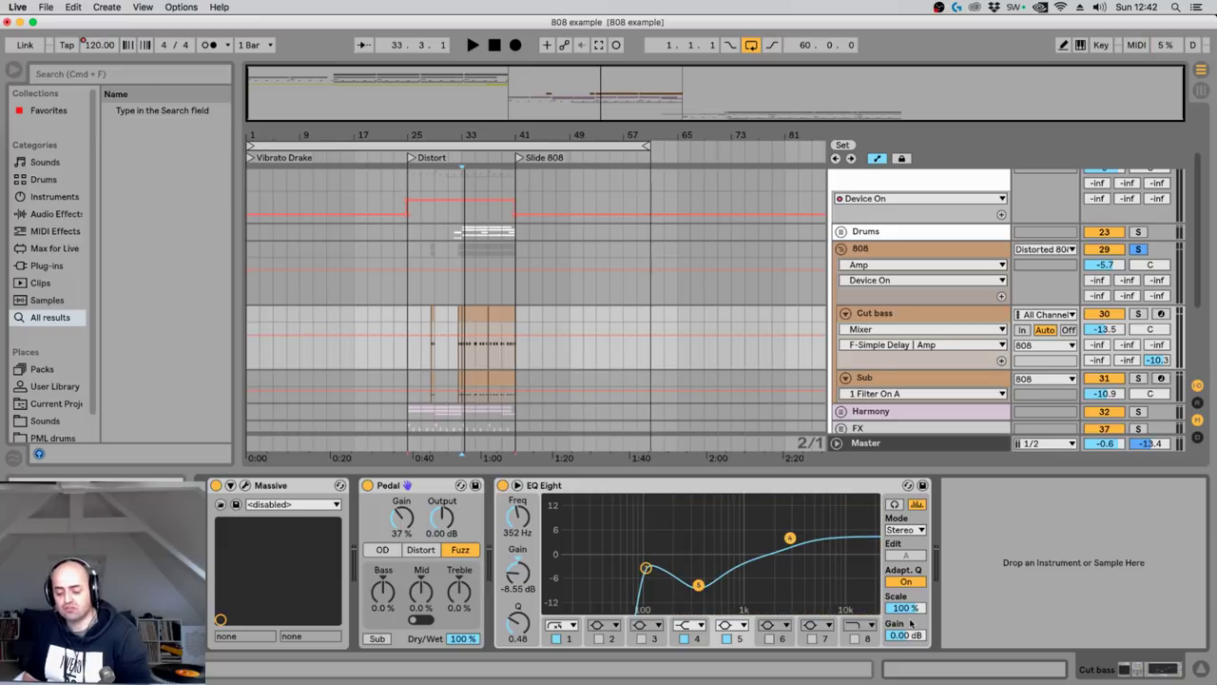
# Browse the 808, Cut bass and Sub chains' devices, ending on the 808's Amp.
pyautogui.click(908, 249)
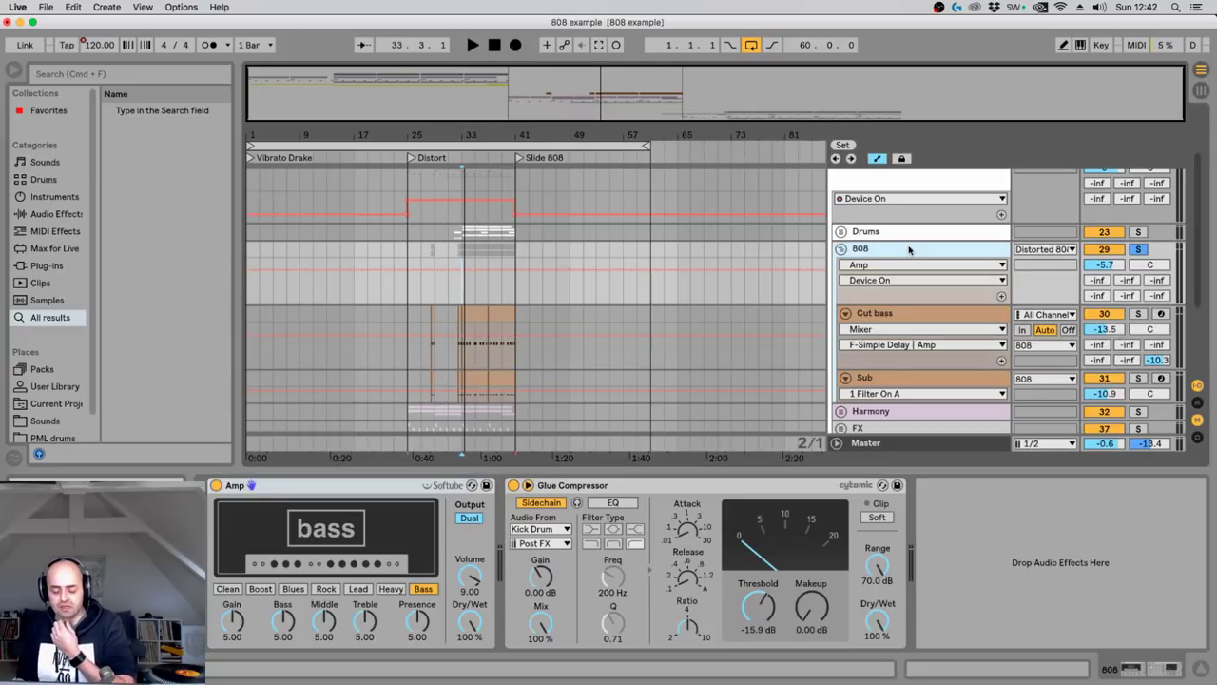
pyautogui.click(898, 367)
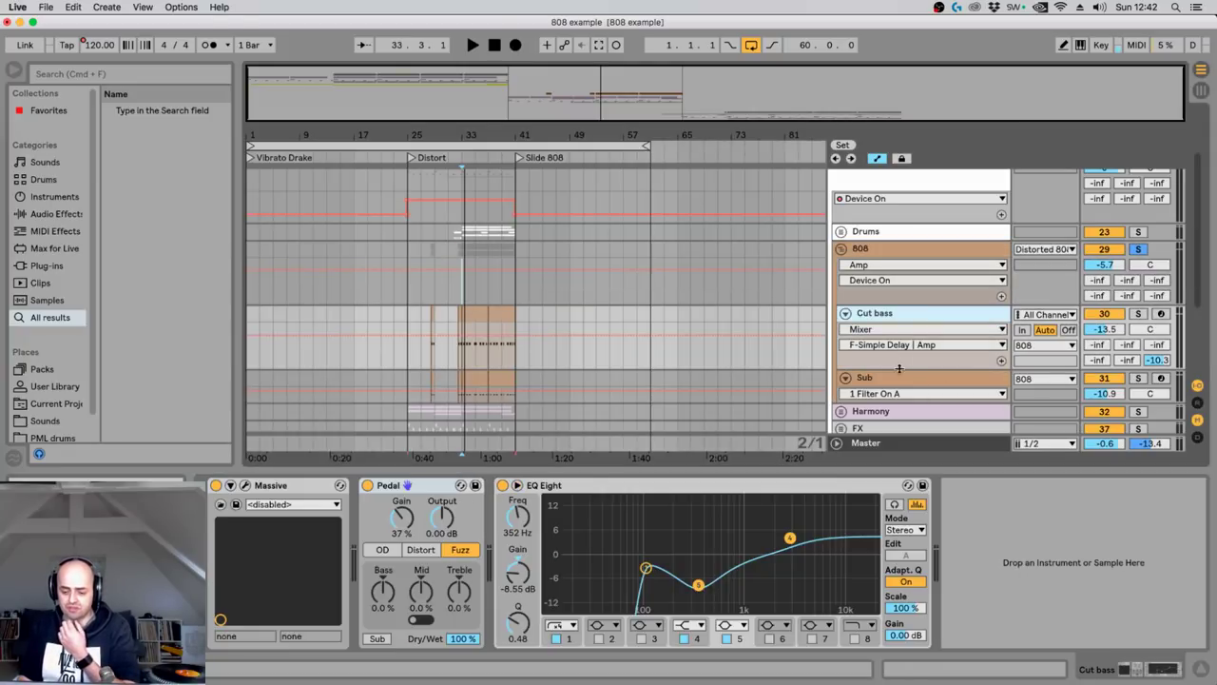
pyautogui.click(898, 377)
pyautogui.click(908, 314)
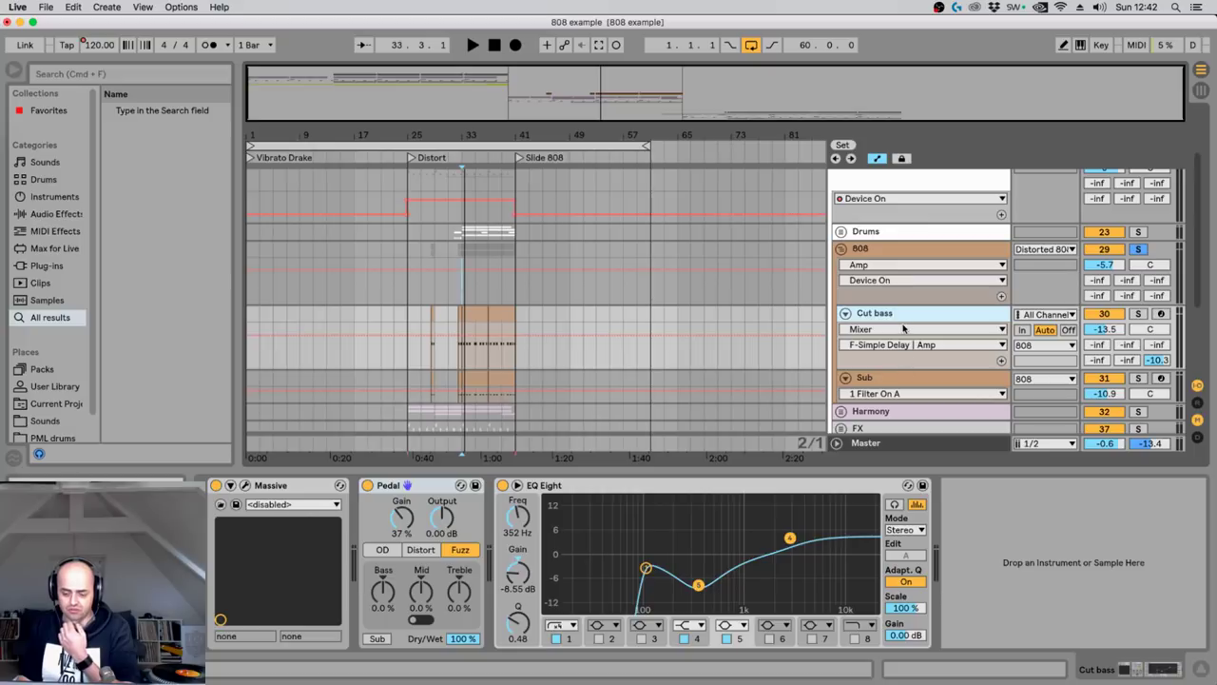
pyautogui.click(889, 380)
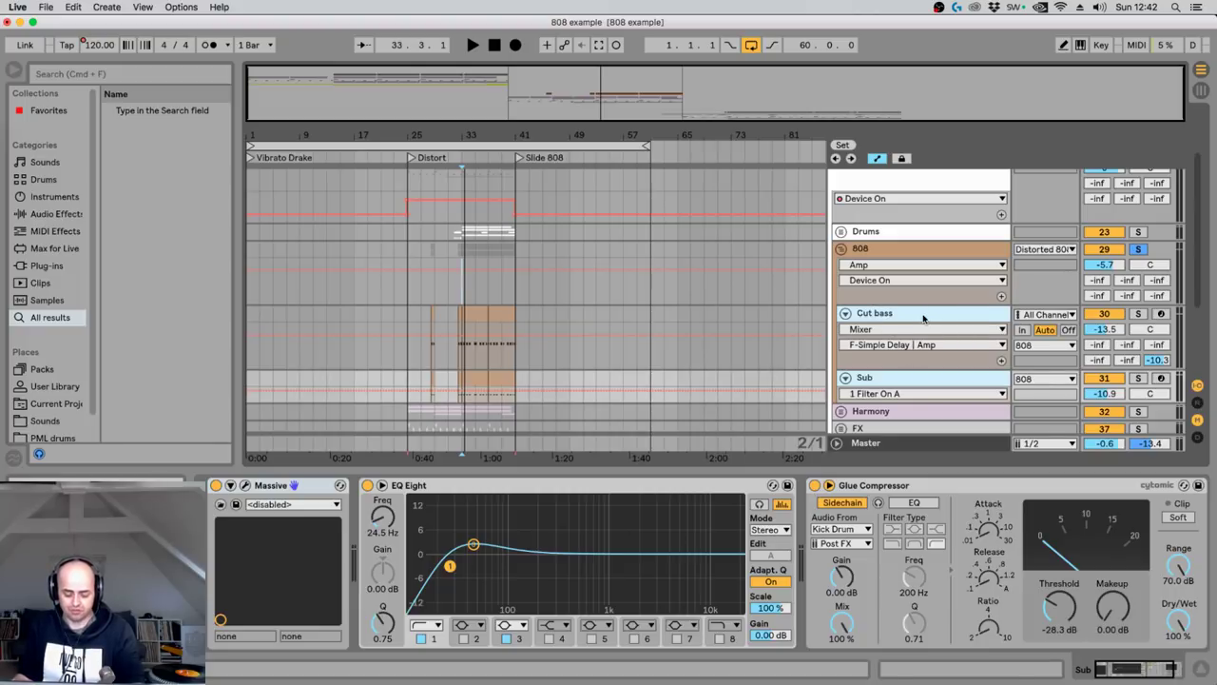
pyautogui.click(902, 246)
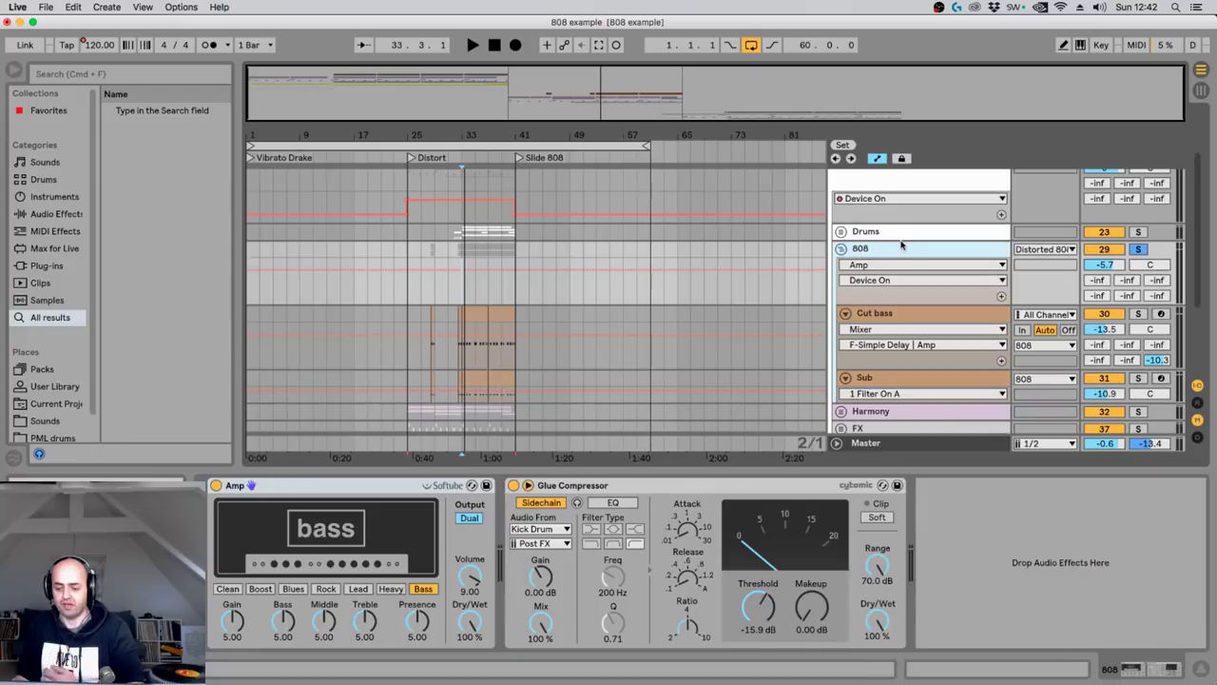
# Compare the 808 with the Amp distortion bypassed and enabled during playback, leaving it on.
pyautogui.click(385, 488)
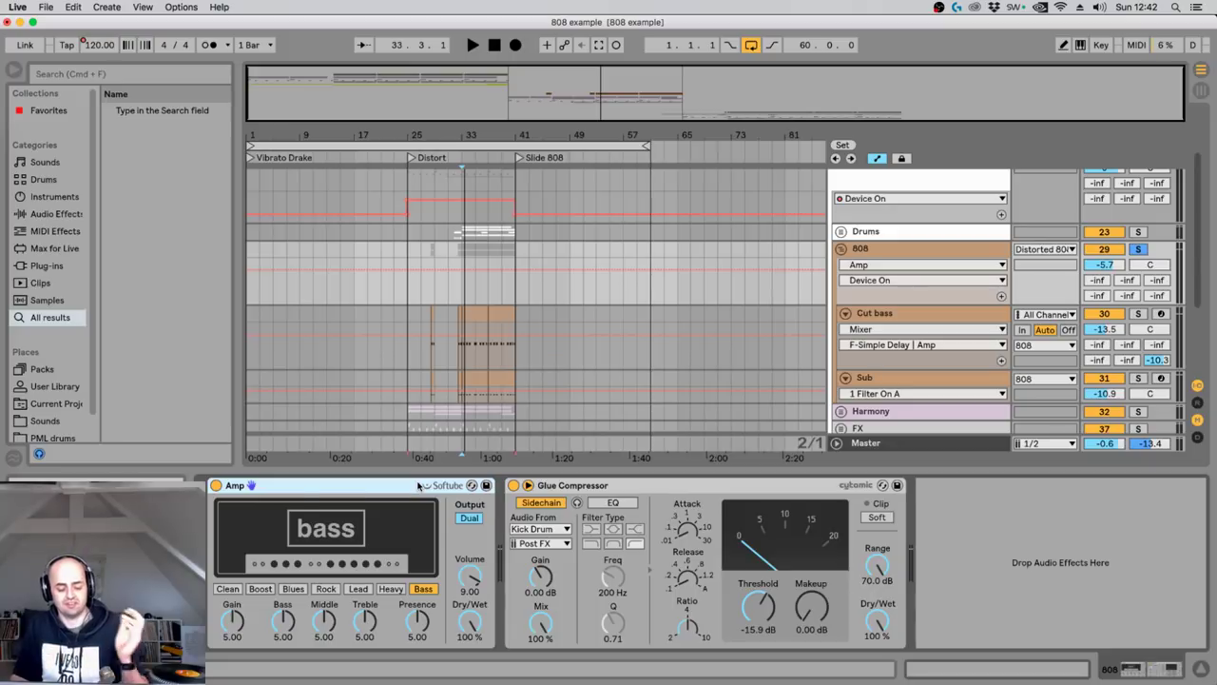
pyautogui.click(216, 486)
pyautogui.press('space')
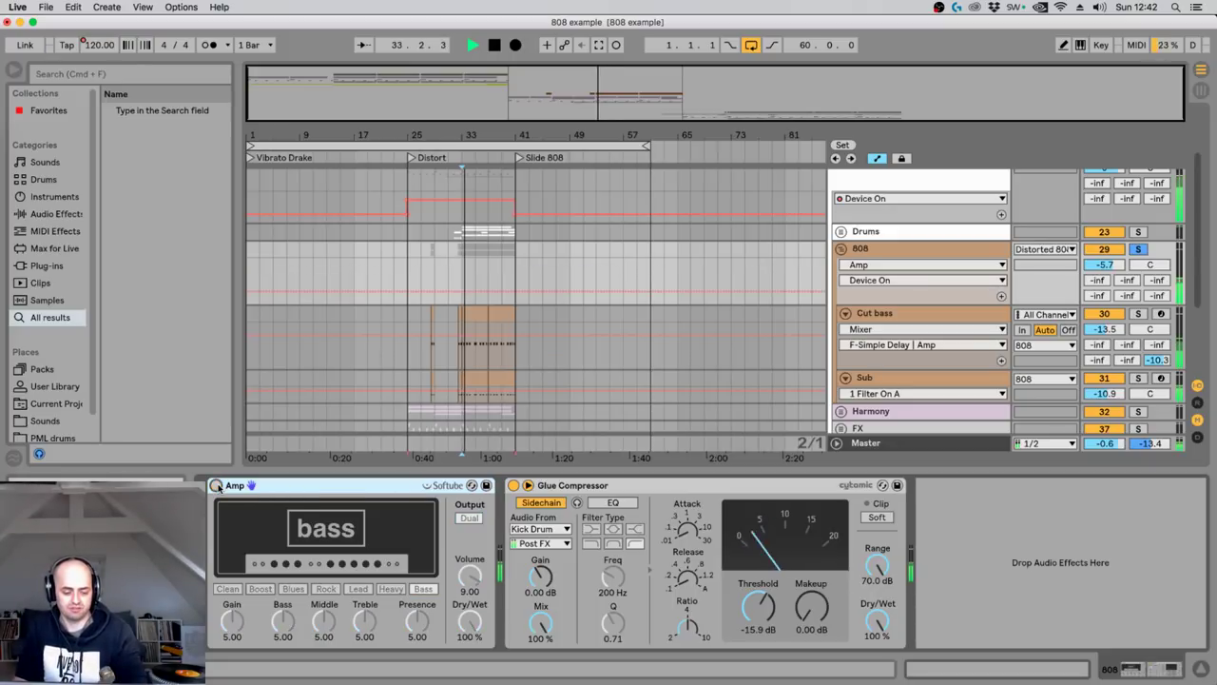
pyautogui.click(217, 486)
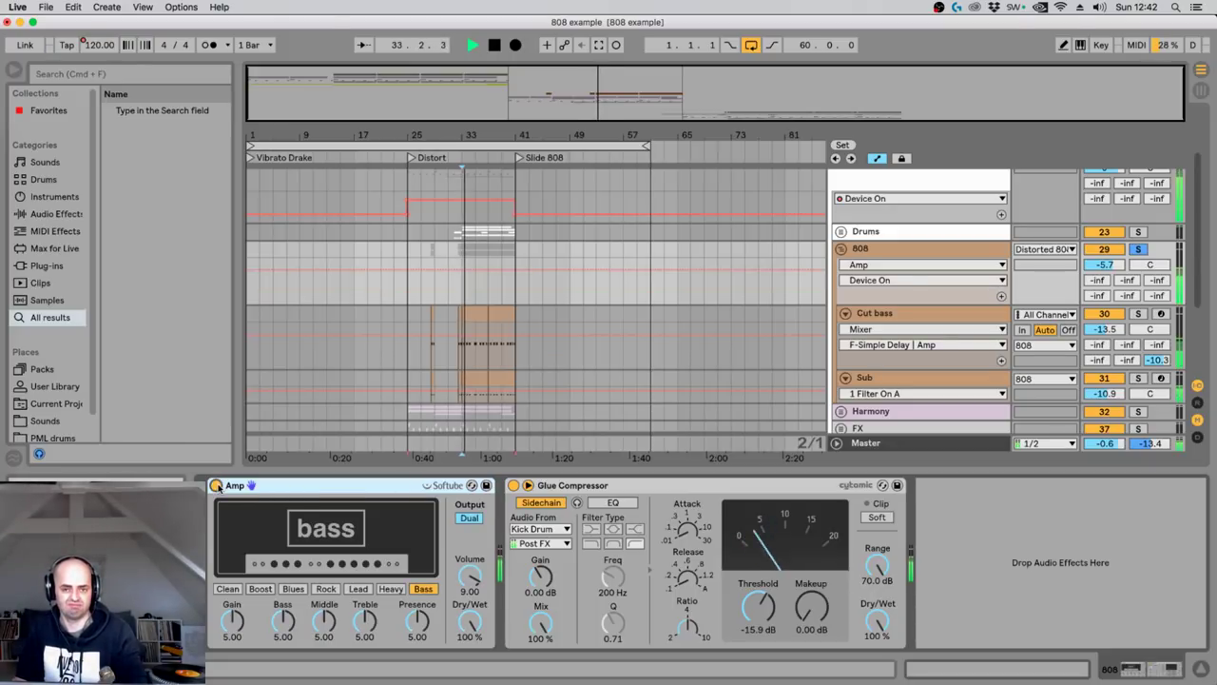
pyautogui.press('space')
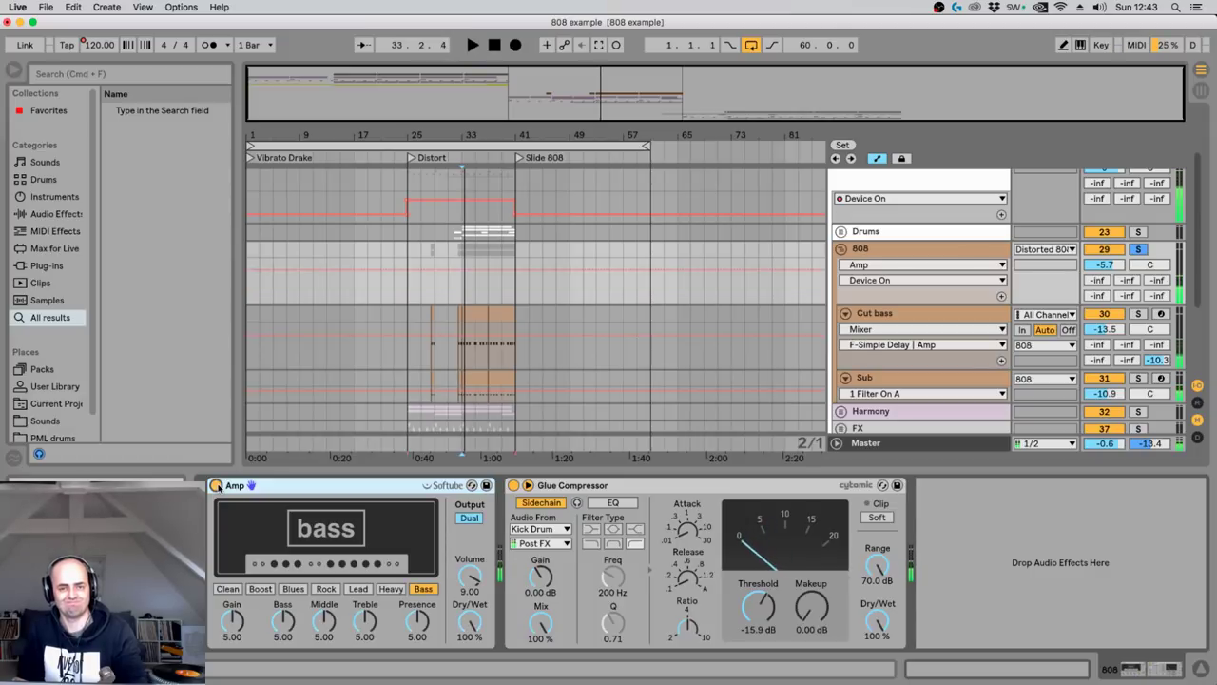
pyautogui.click(216, 486)
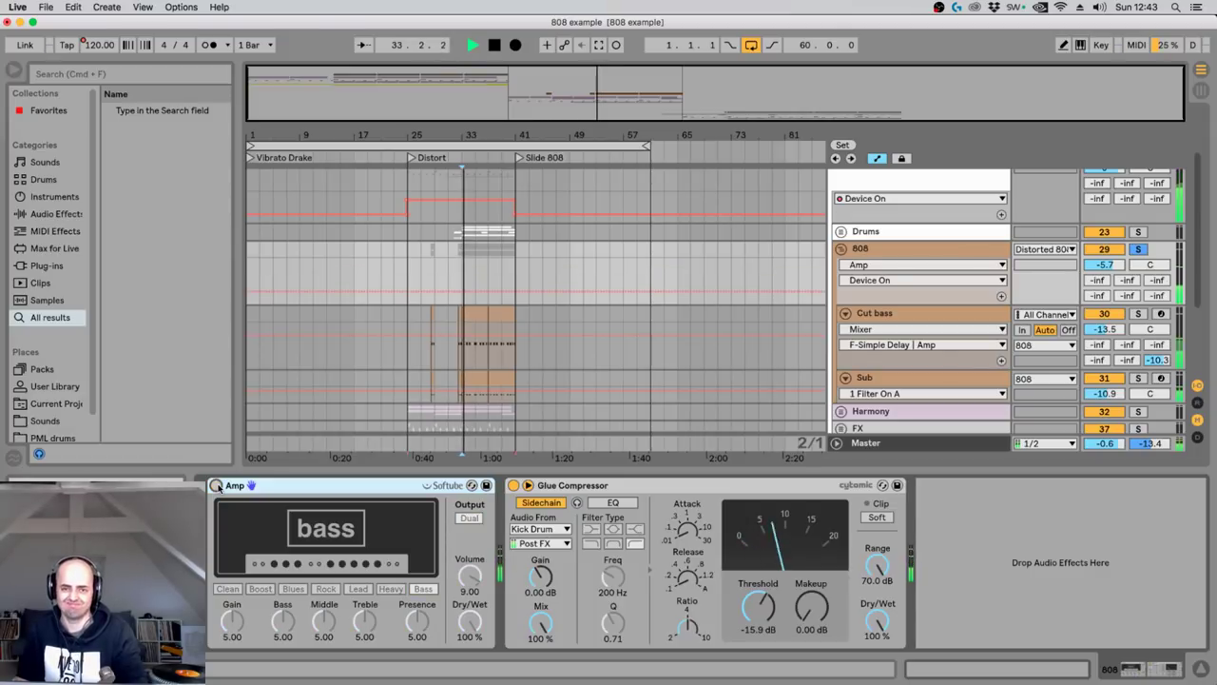
pyautogui.press('space')
pyautogui.press('space')
pyautogui.click(217, 486)
pyautogui.press('space')
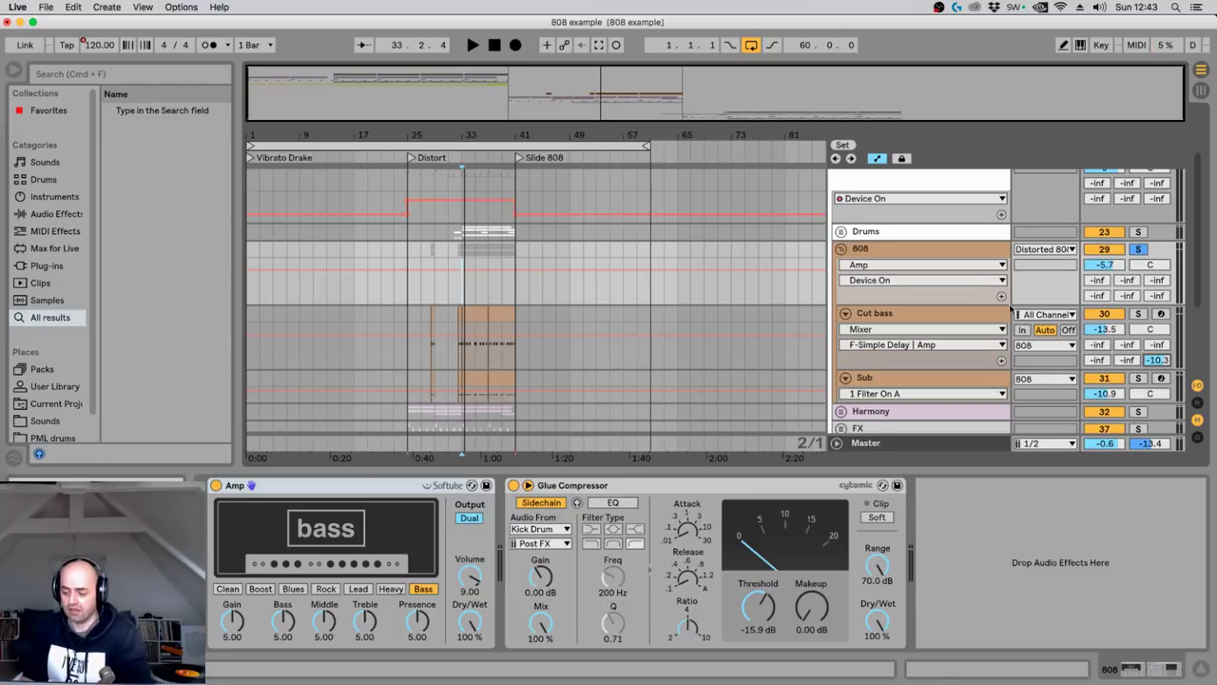
# Show the return tracks and play the 808 with the Simple Delay return selected.
pyautogui.click(1199, 405)
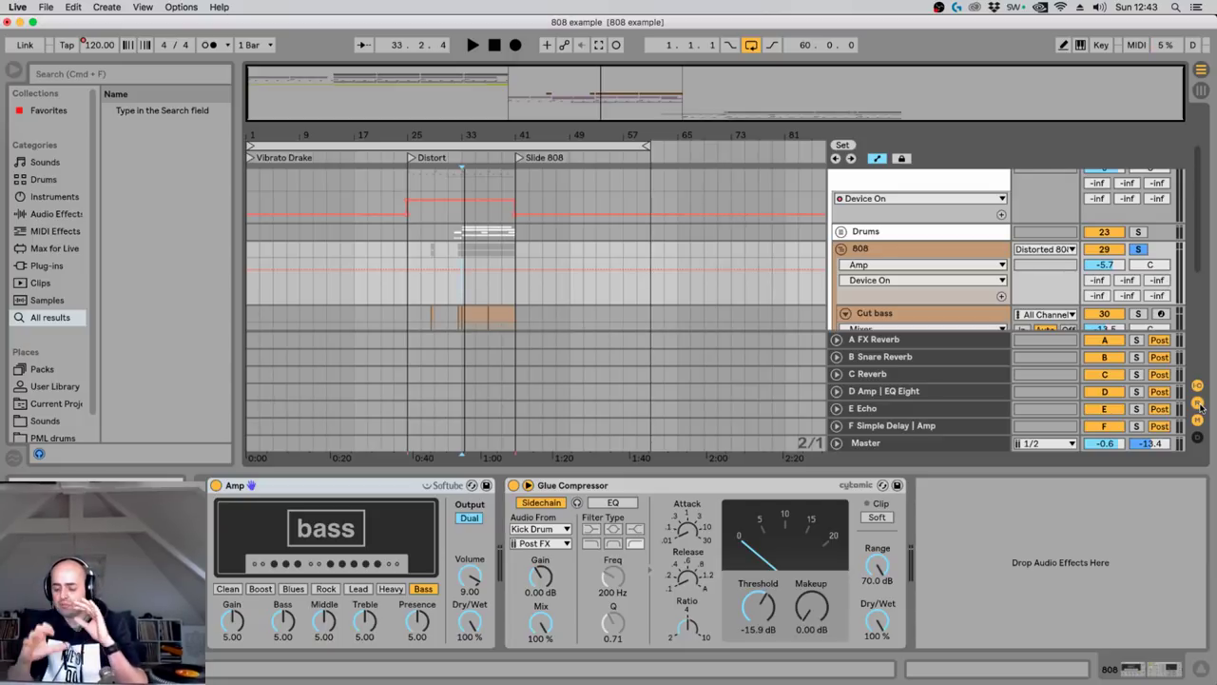
pyautogui.click(919, 427)
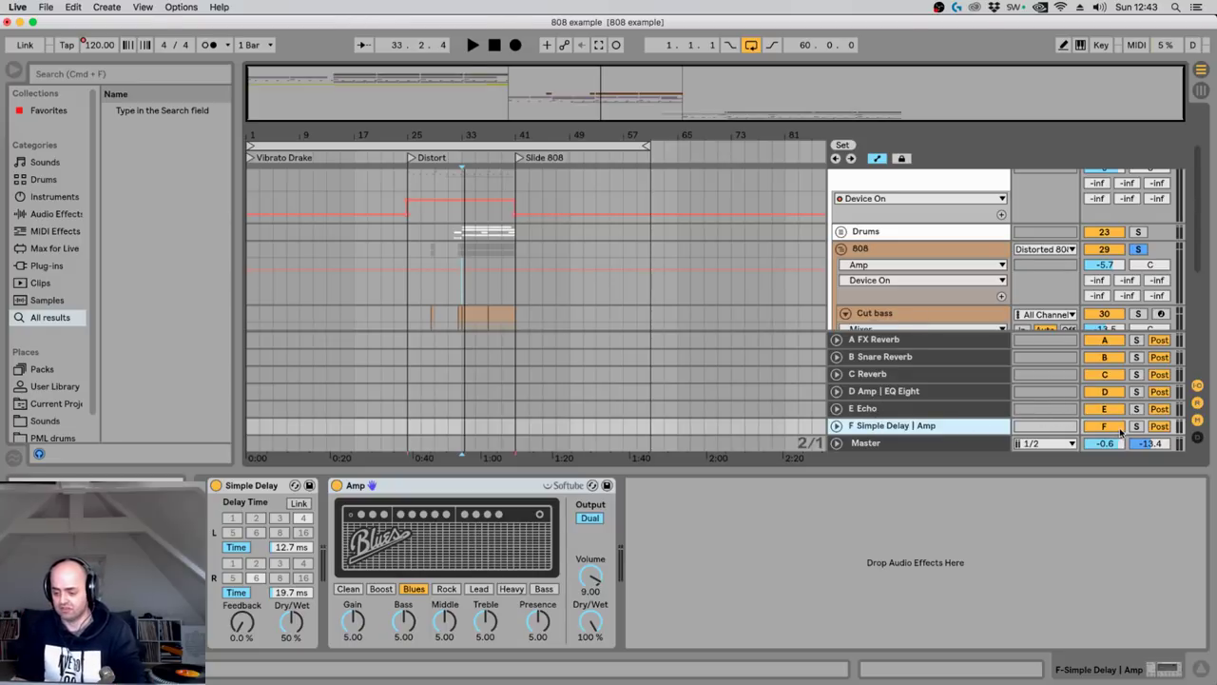
pyautogui.press('space')
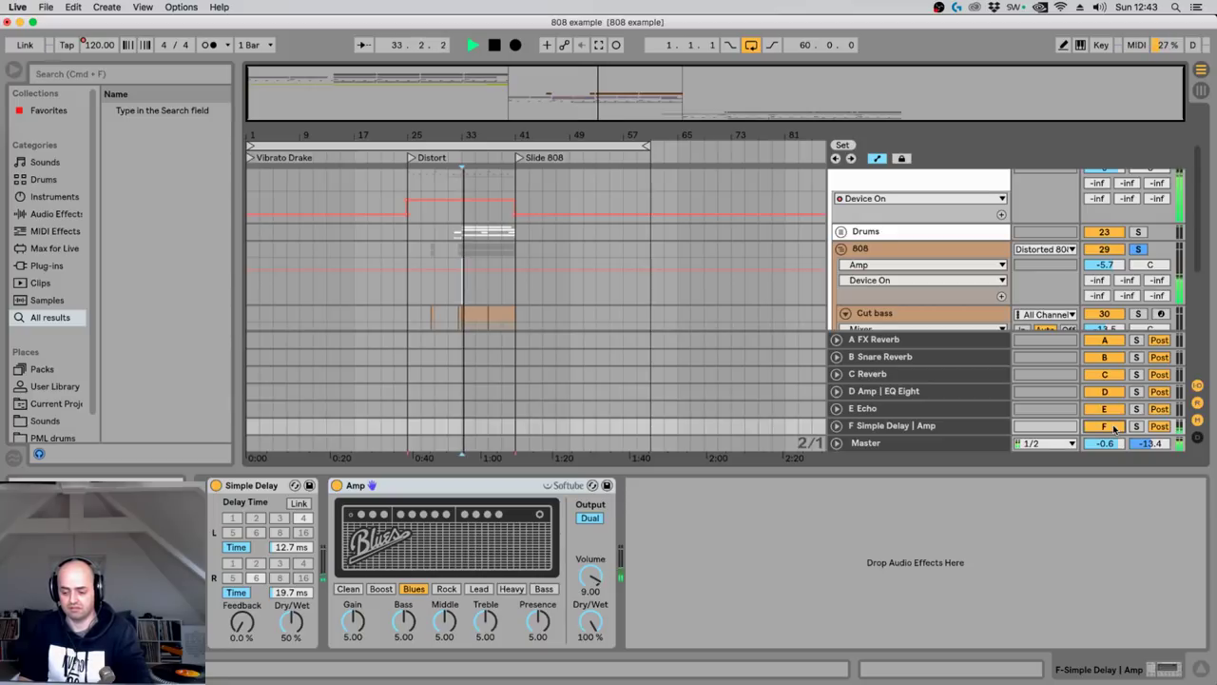
pyautogui.press('space')
pyautogui.press('space')
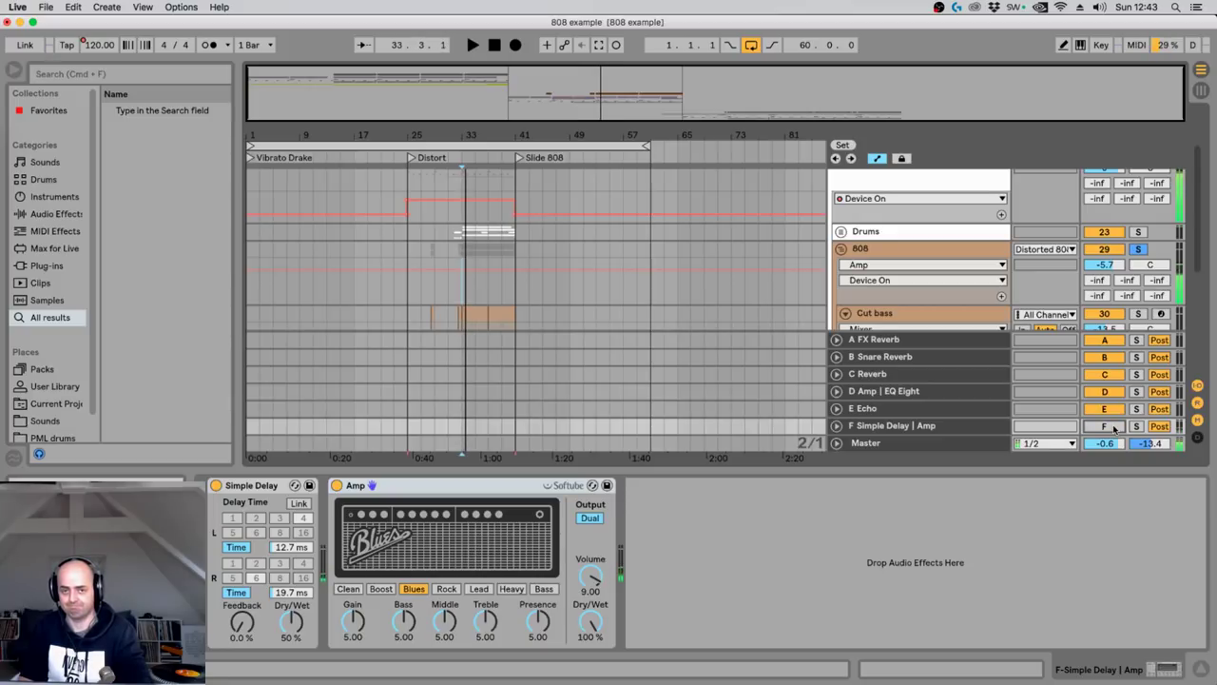
pyautogui.press('space')
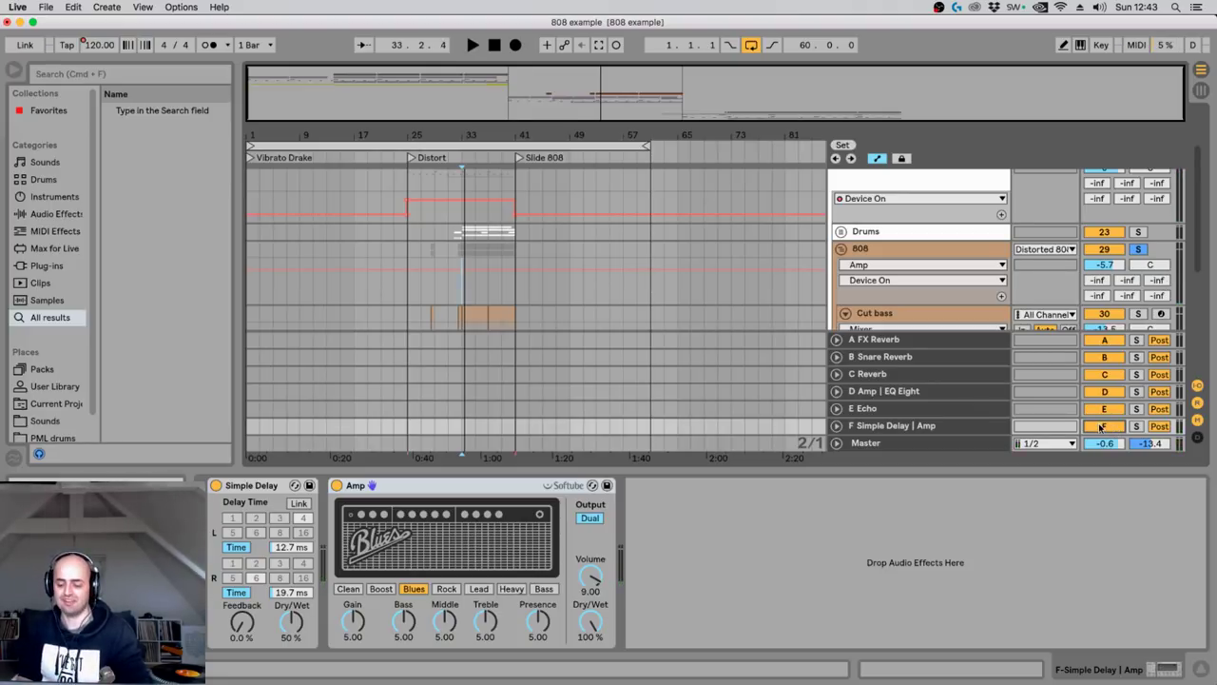
pyautogui.press('space')
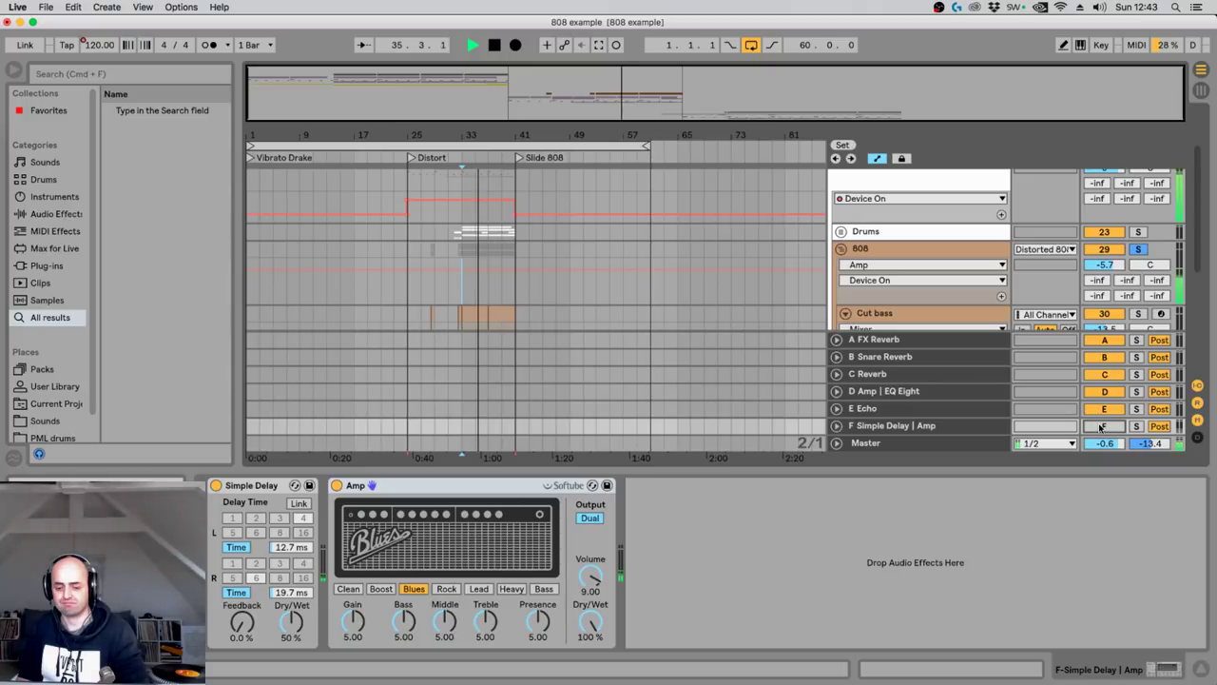
pyautogui.press('space')
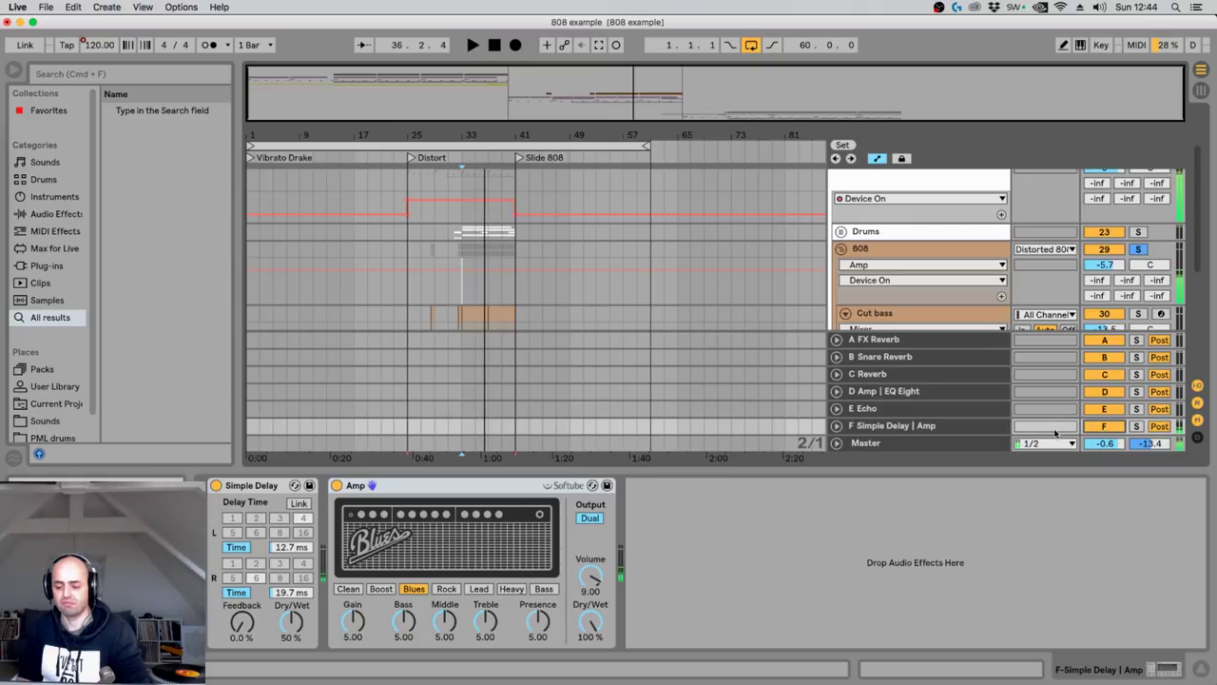
# Scroll down and hide the return tracks again.
pyautogui.scroll(-2, 958, 286)
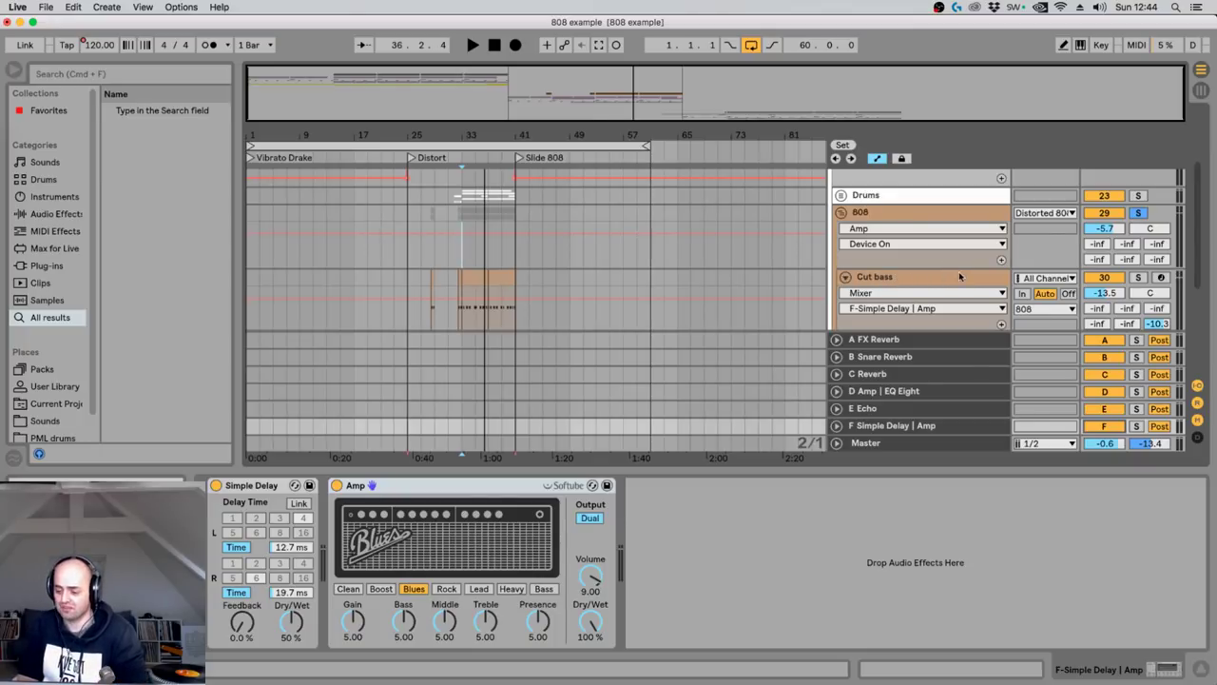
pyautogui.scroll(-3, 1031, 310)
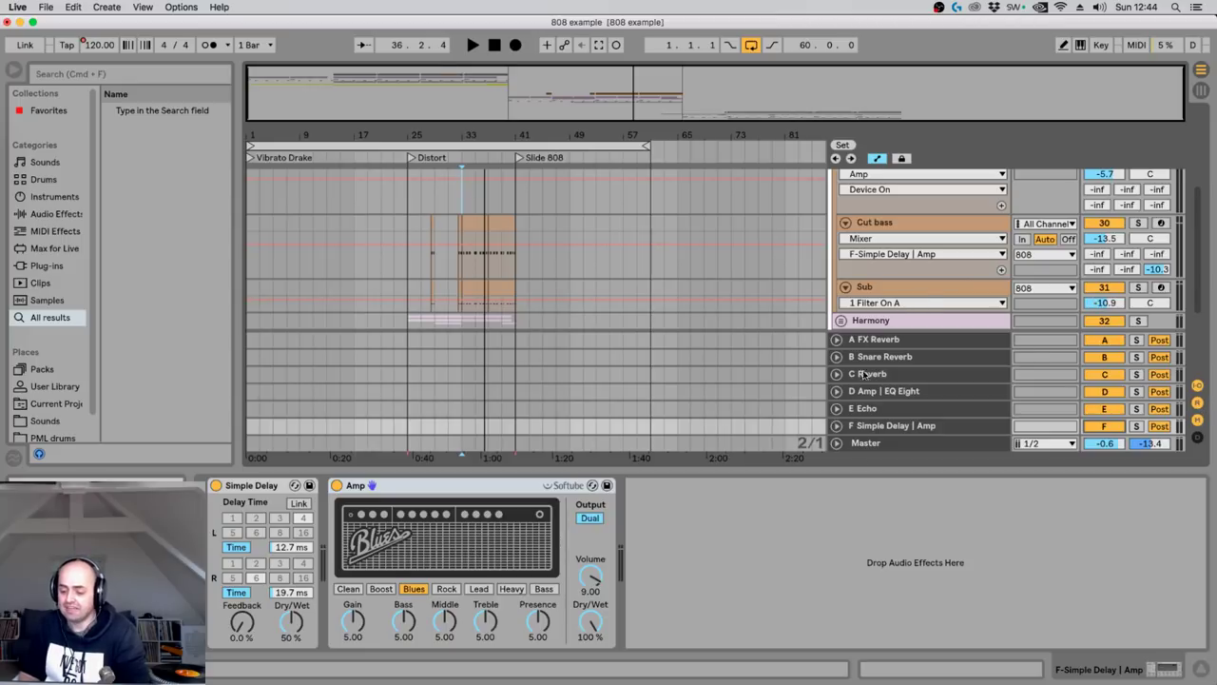
pyautogui.click(1198, 403)
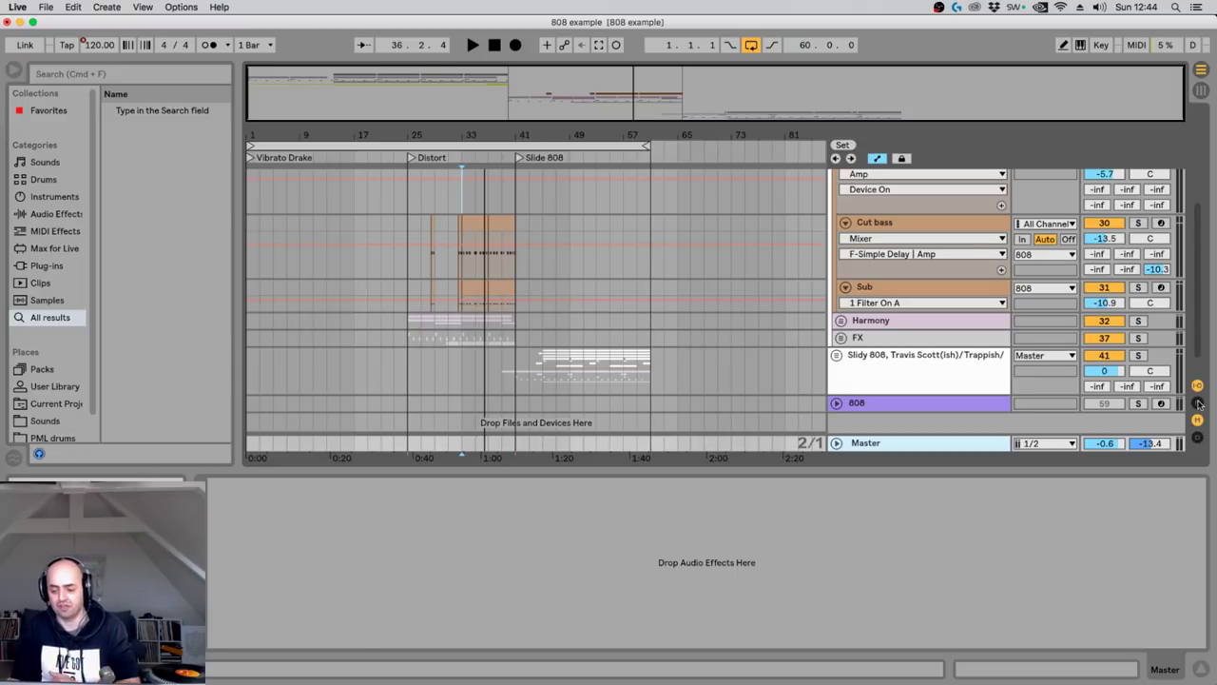
# Fold the Cut bass, 808 and Distorted 808 groups.
pyautogui.click(845, 222)
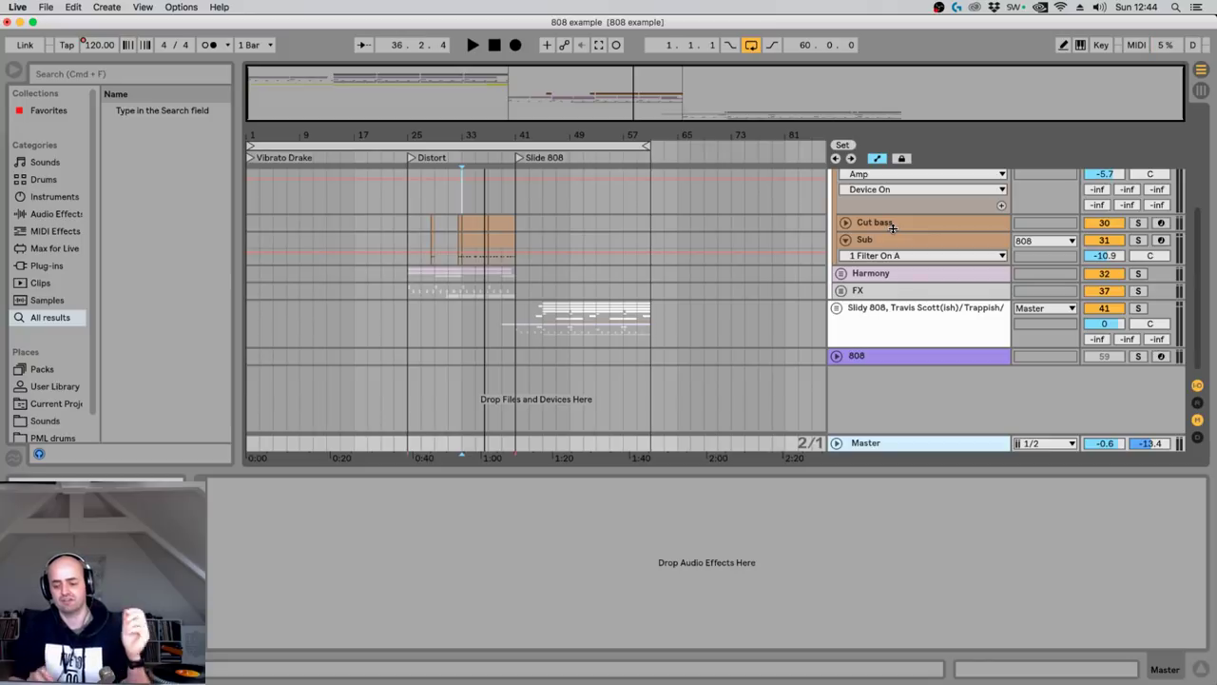
pyautogui.scroll(2, 893, 231)
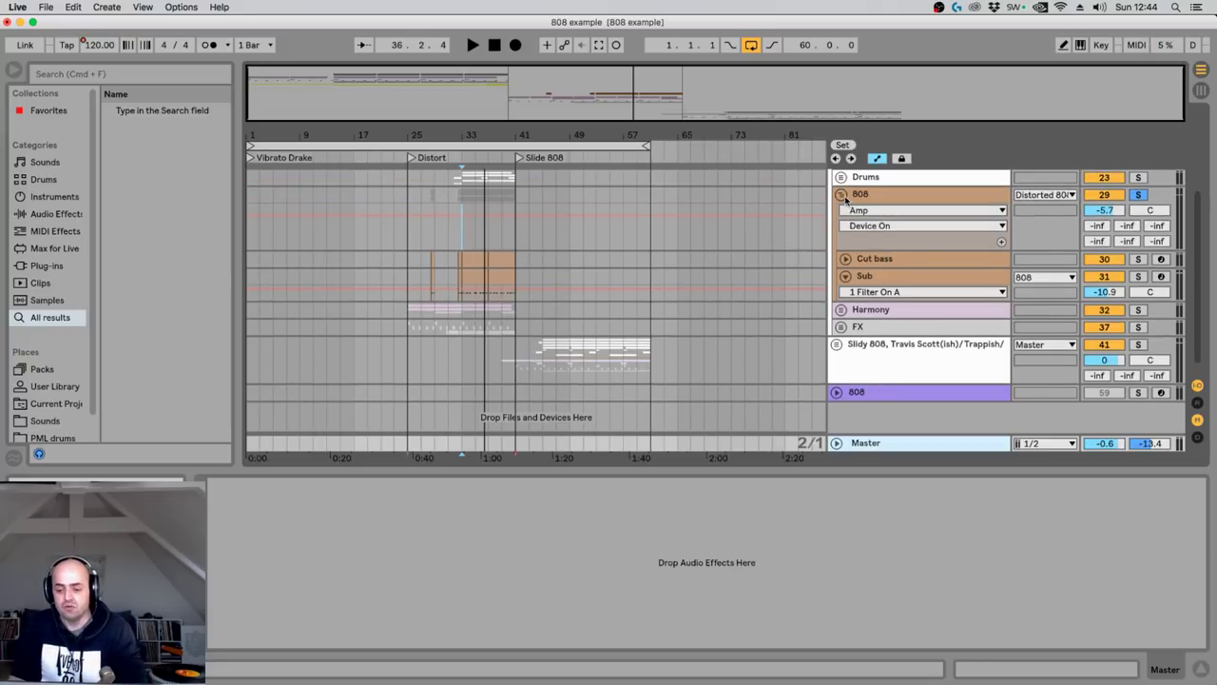
pyautogui.click(840, 194)
pyautogui.click(890, 258)
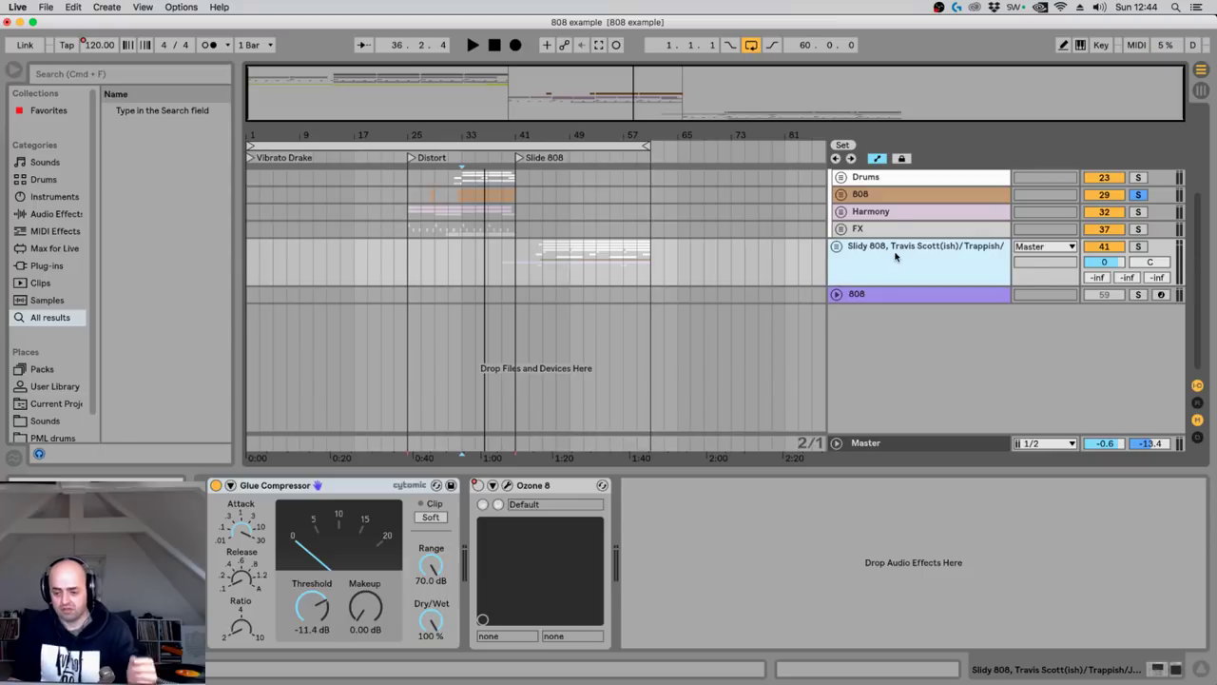
pyautogui.scroll(5, 851, 238)
pyautogui.click(837, 206)
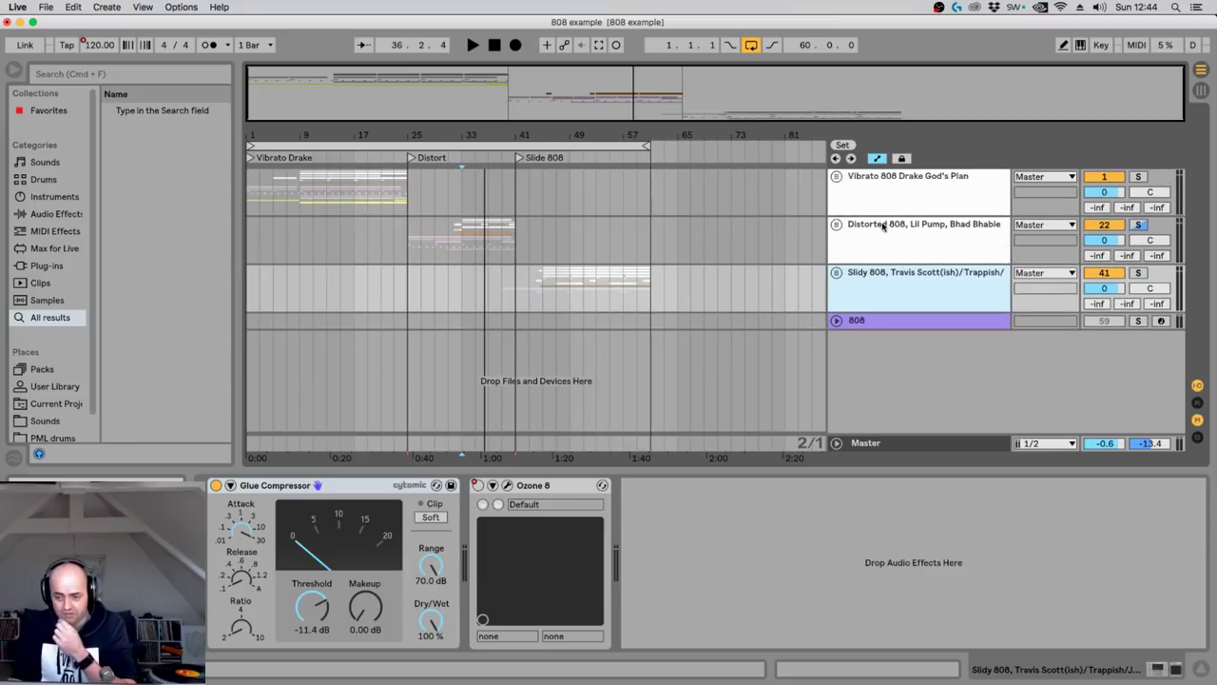
pyautogui.click(873, 237)
# Unfold Slidy 808 and its 808 group, then select the Sub 808 track.
pyautogui.click(873, 272)
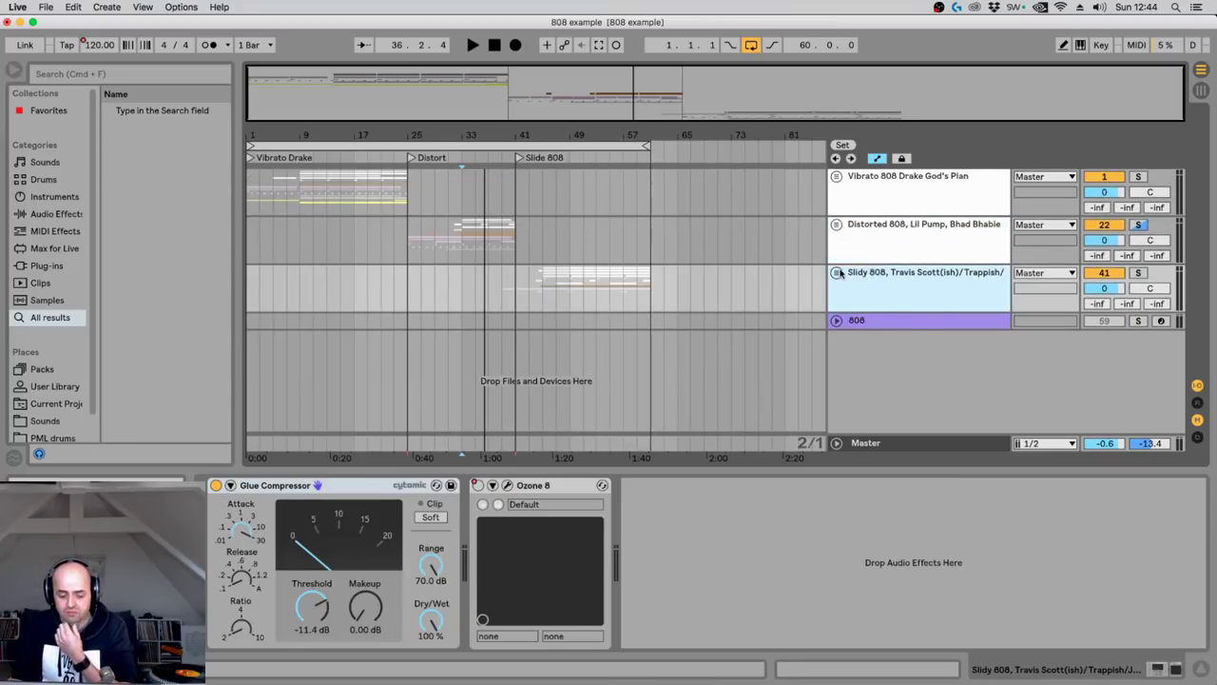
pyautogui.click(837, 272)
pyautogui.scroll(-2, 884, 324)
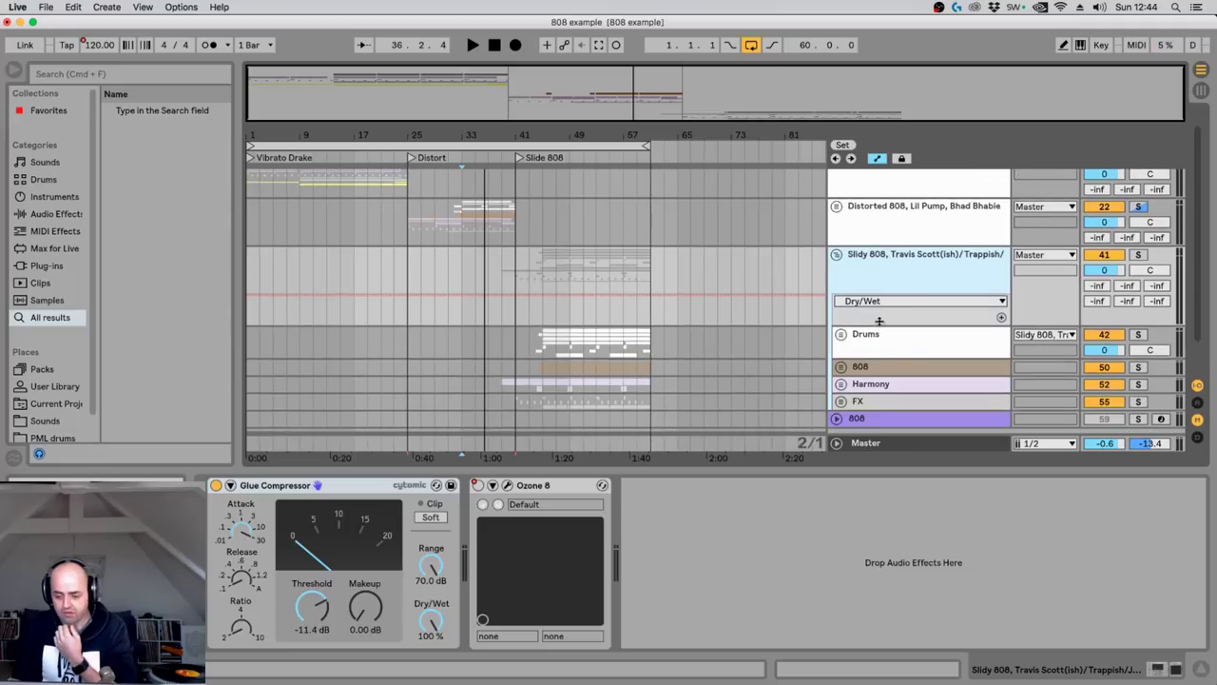
pyautogui.click(869, 331)
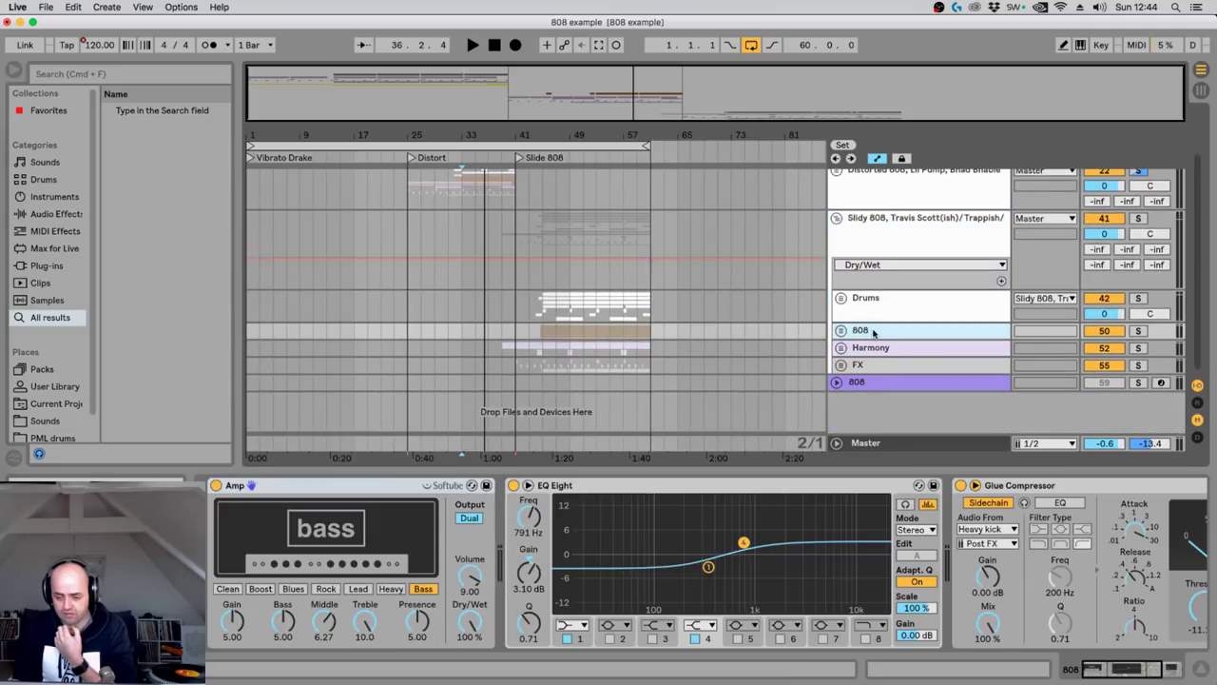
pyautogui.click(840, 330)
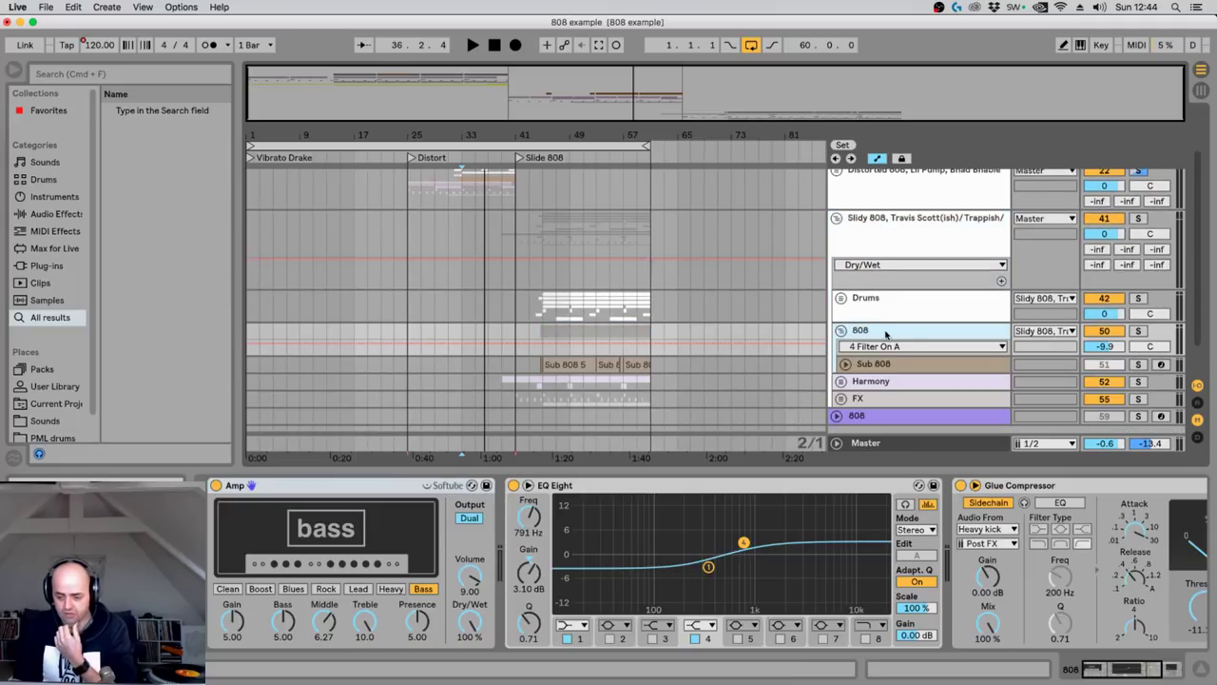
pyautogui.click(883, 366)
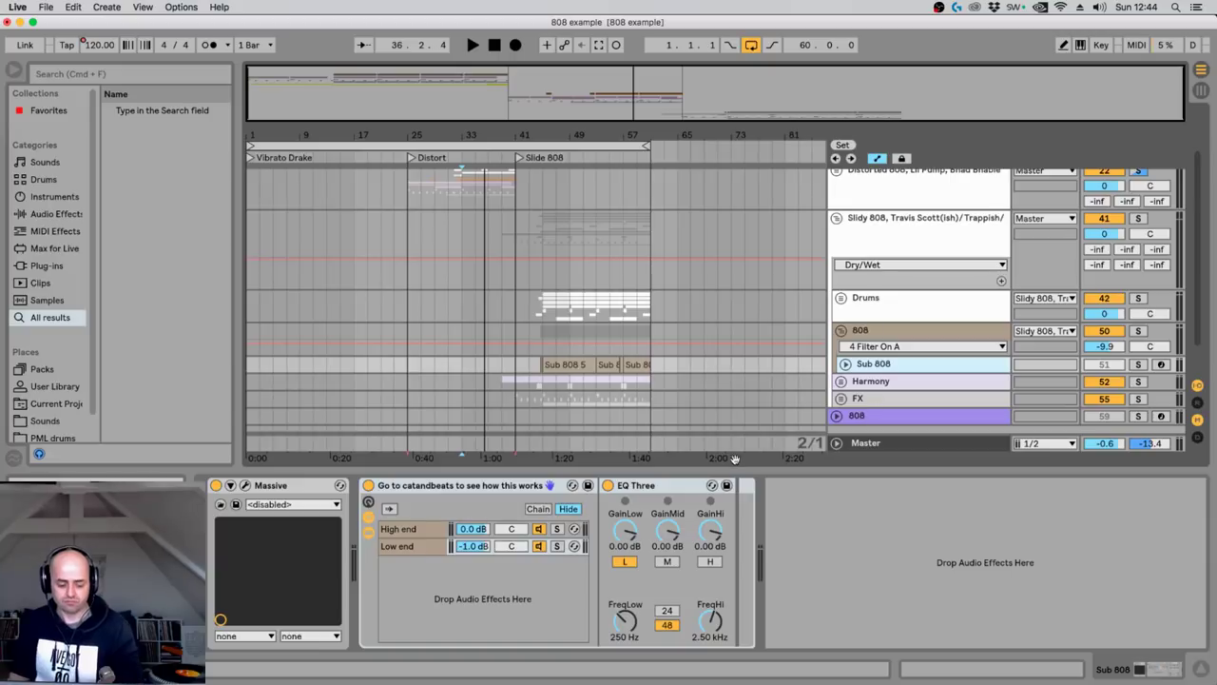
# In Sub 808's rack, select the Low end chain and toggle EQ Three's low and high bands.
pyautogui.click(431, 488)
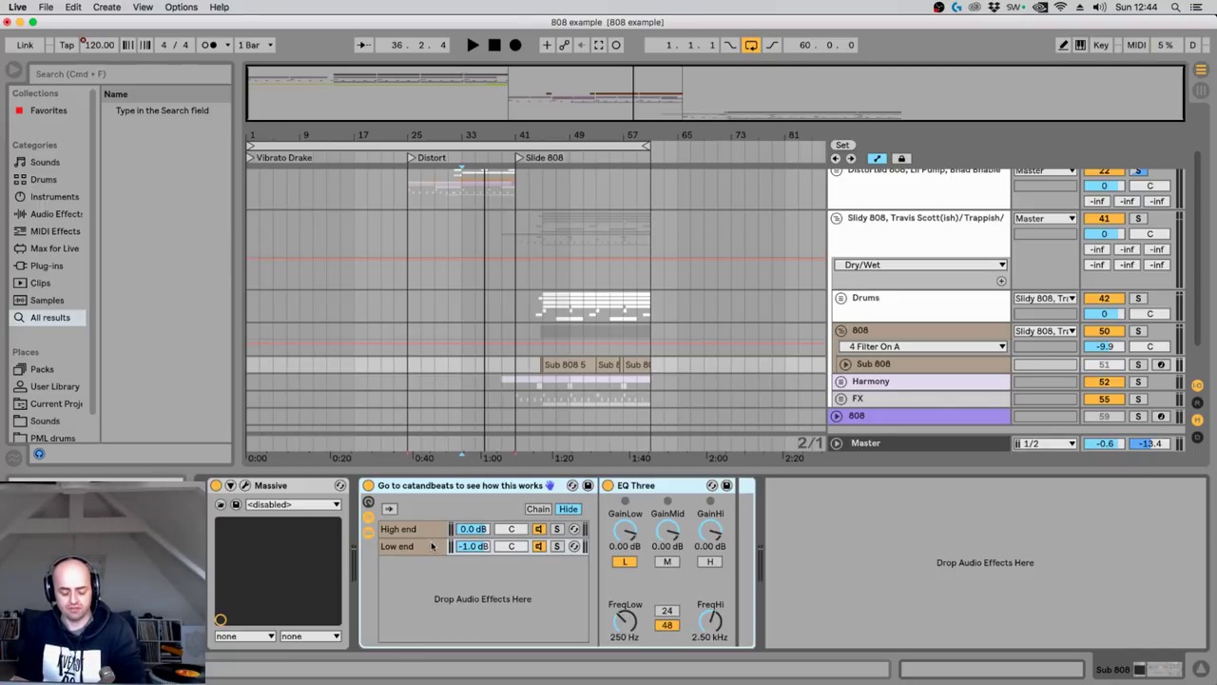
pyautogui.click(434, 544)
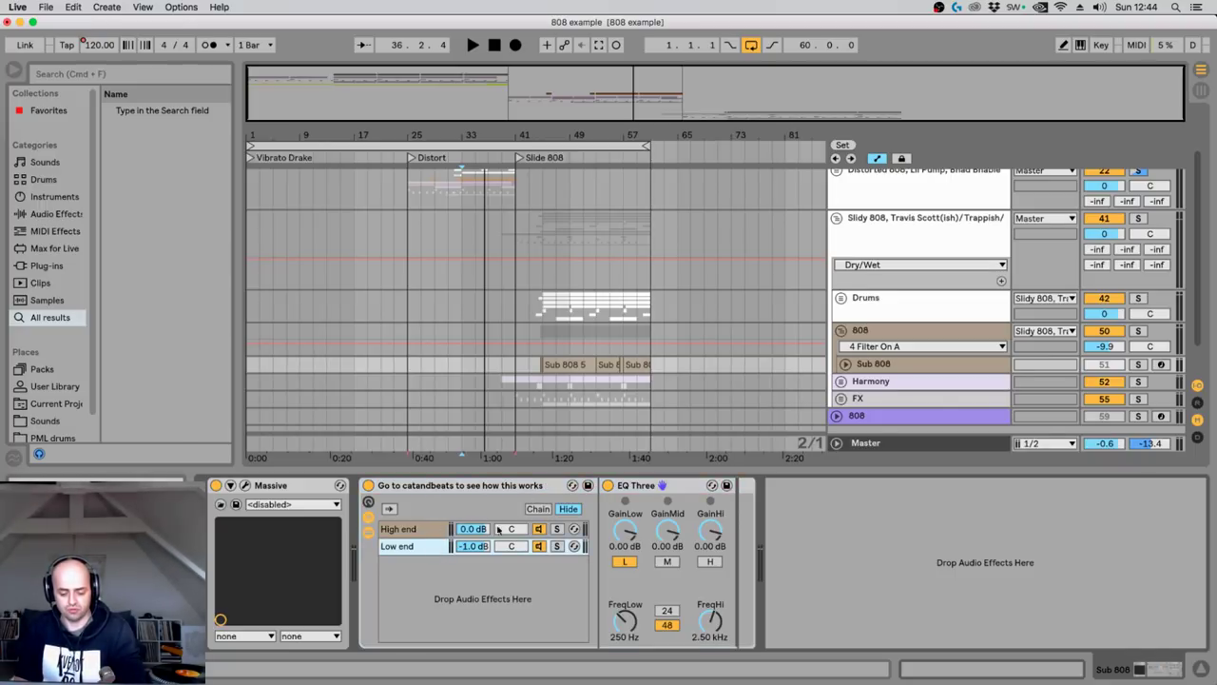
pyautogui.click(637, 486)
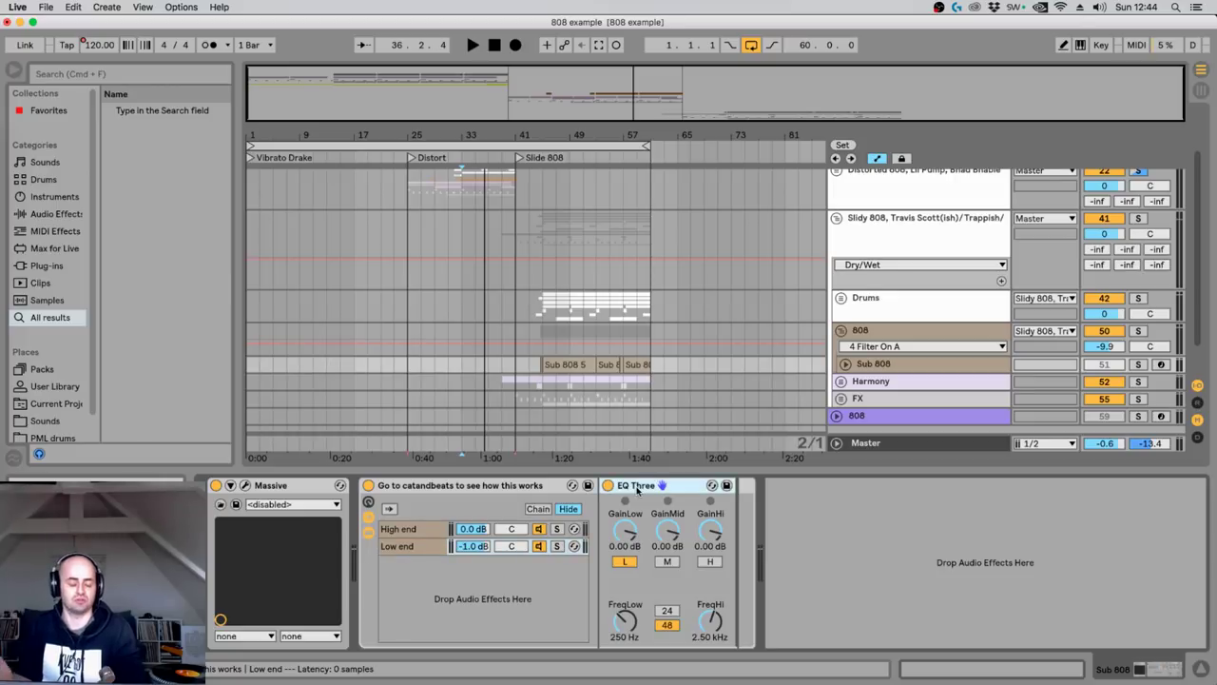
pyautogui.click(625, 562)
pyautogui.click(710, 562)
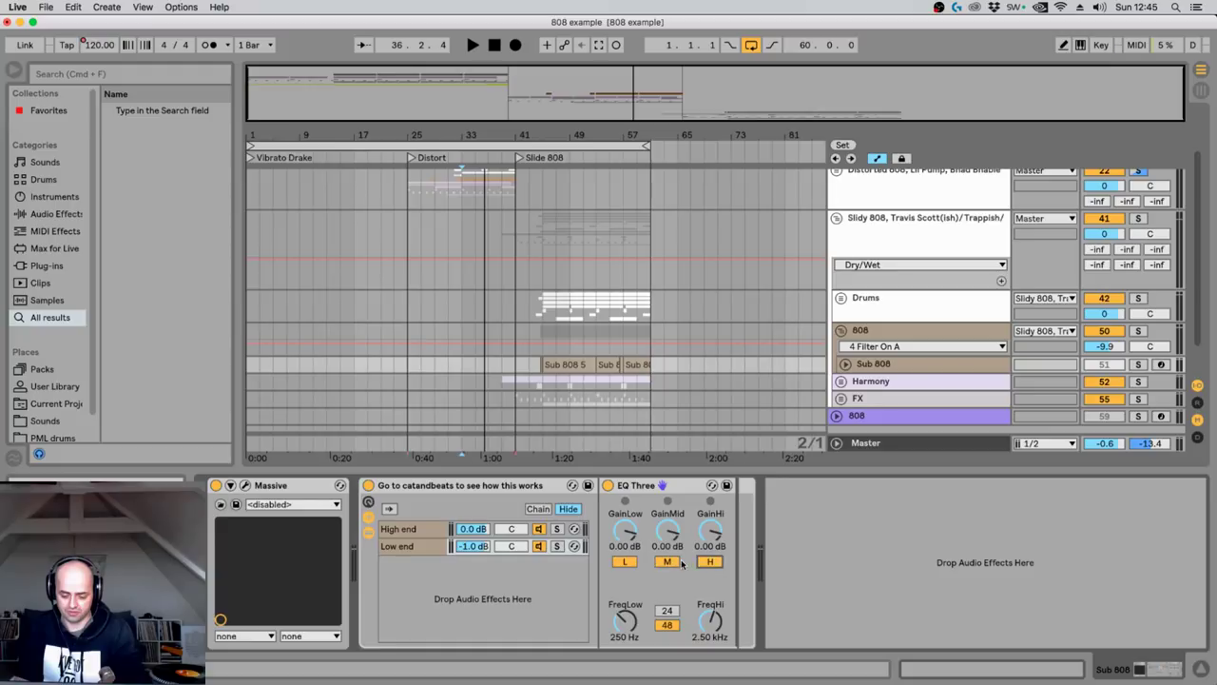
# Solo the Low end chain and play it from bar 45 in Slide 808.
pyautogui.click(410, 547)
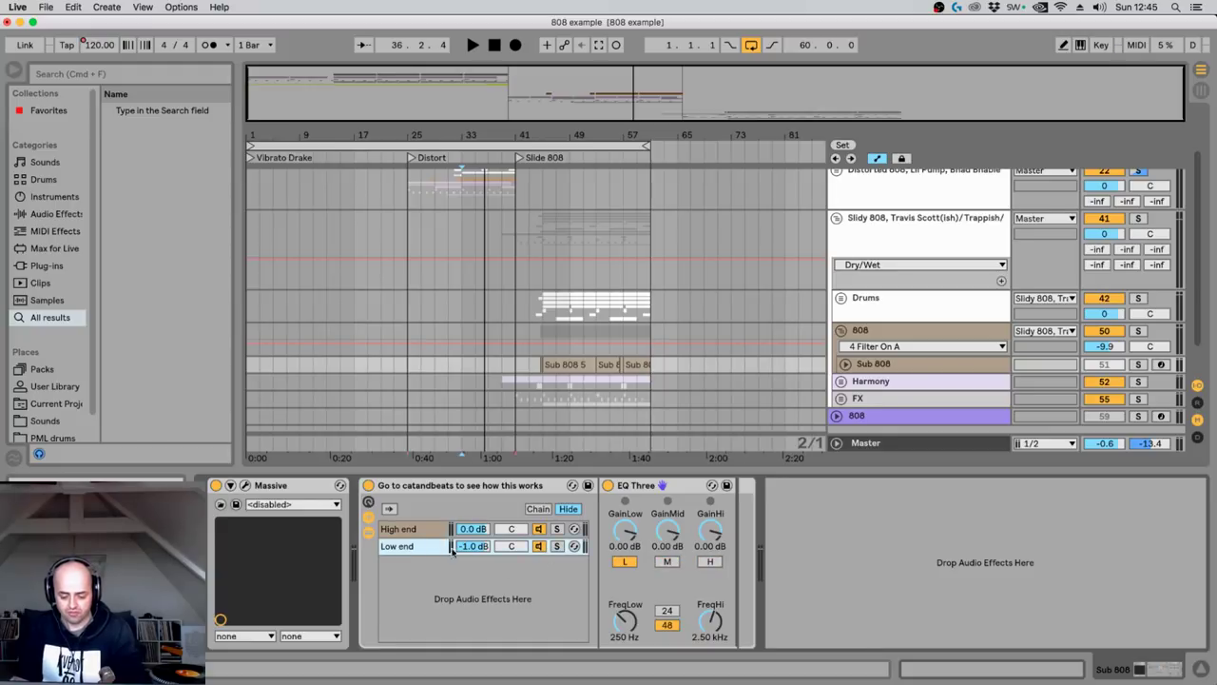
pyautogui.click(556, 546)
pyautogui.press('space')
pyautogui.press('space')
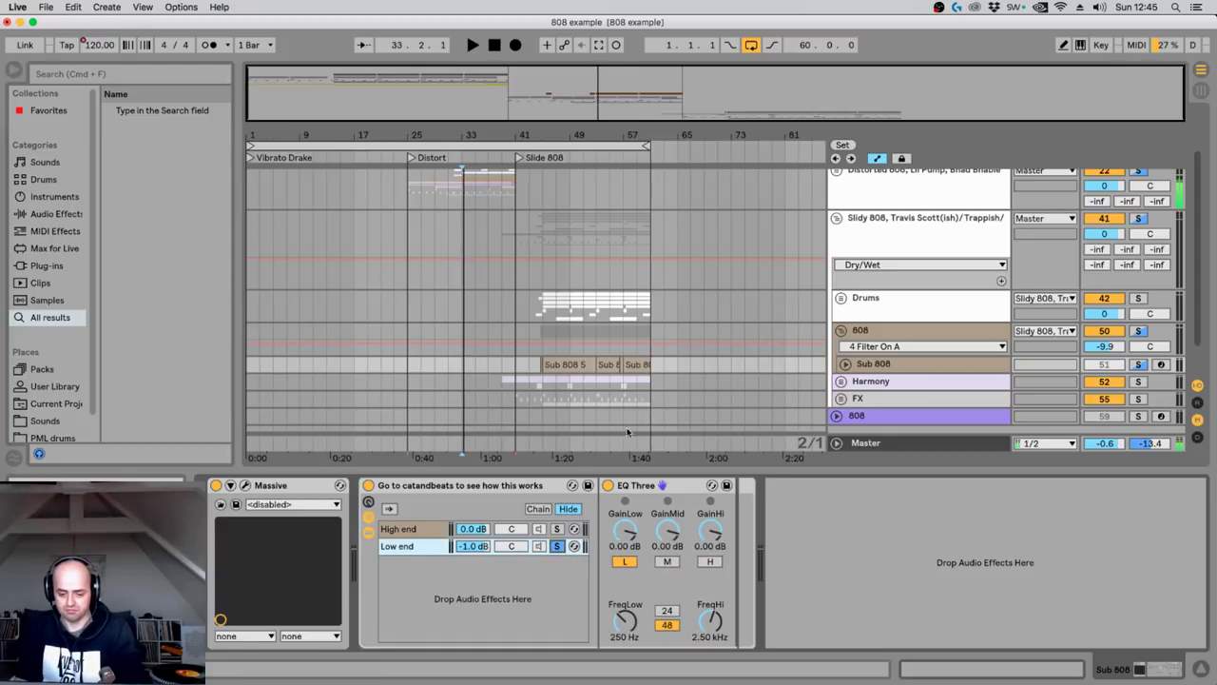
pyautogui.click(547, 352)
pyautogui.press('space')
pyautogui.press('Down')
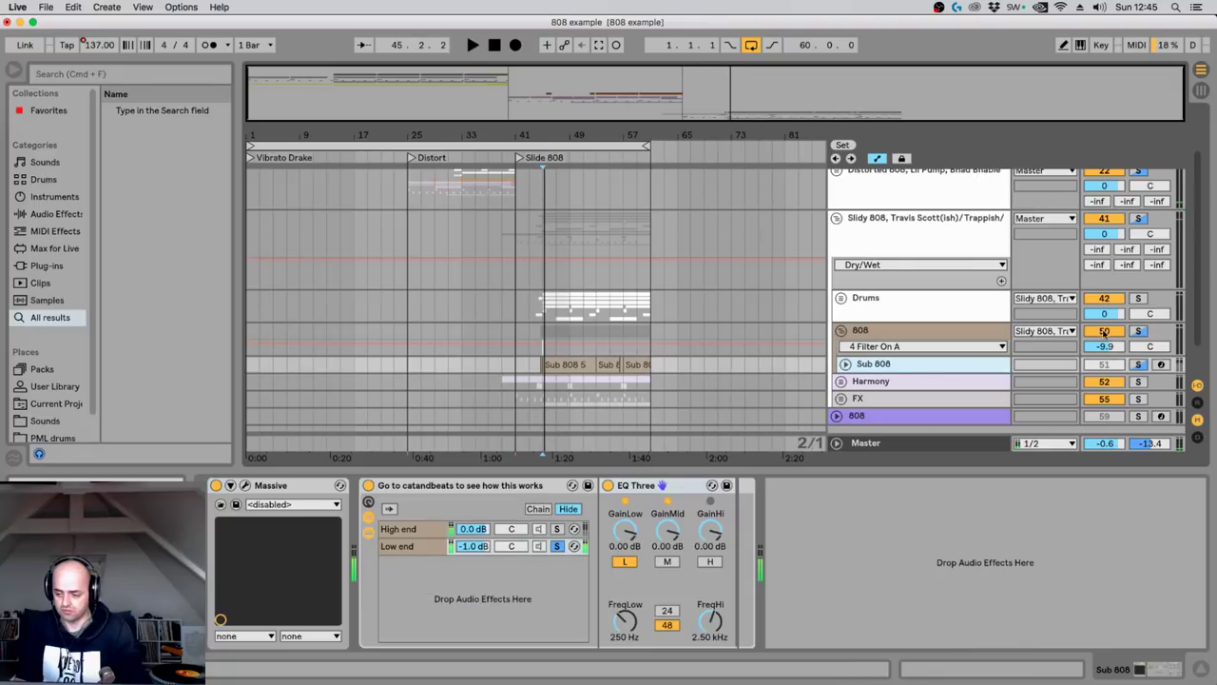
# Turn the Sub 808 track back on, play and stop, then solo the High end chain.
pyautogui.scroll(2, 1141, 335)
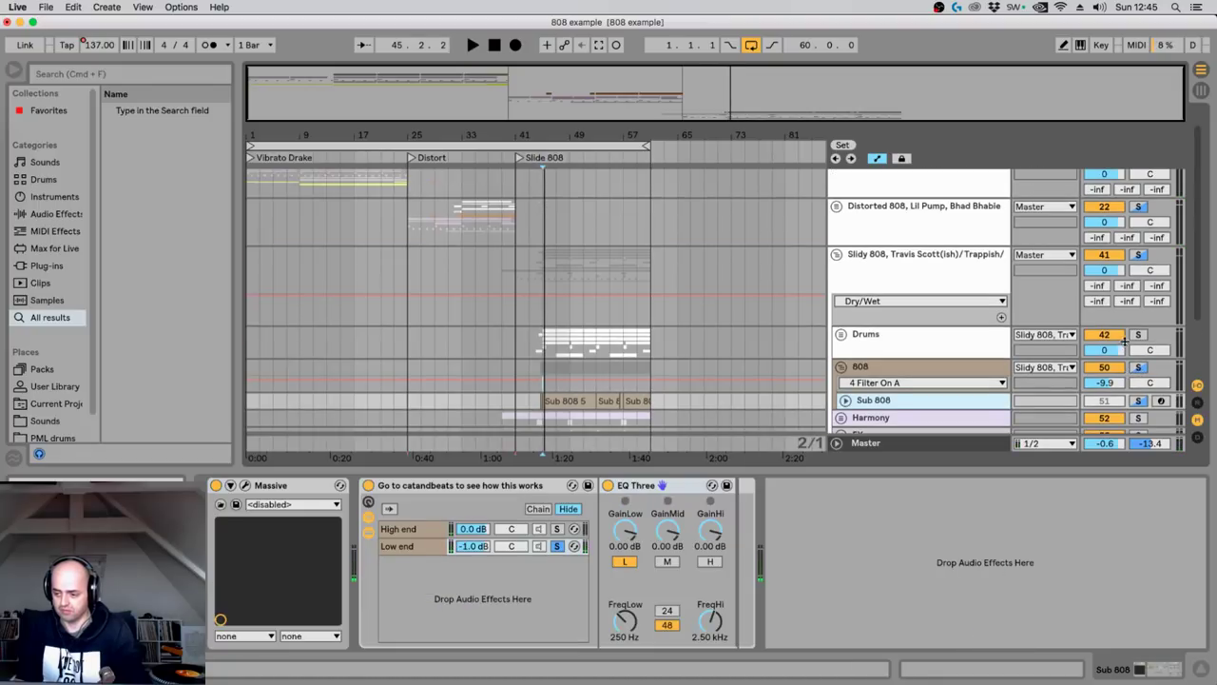
pyautogui.click(1138, 366)
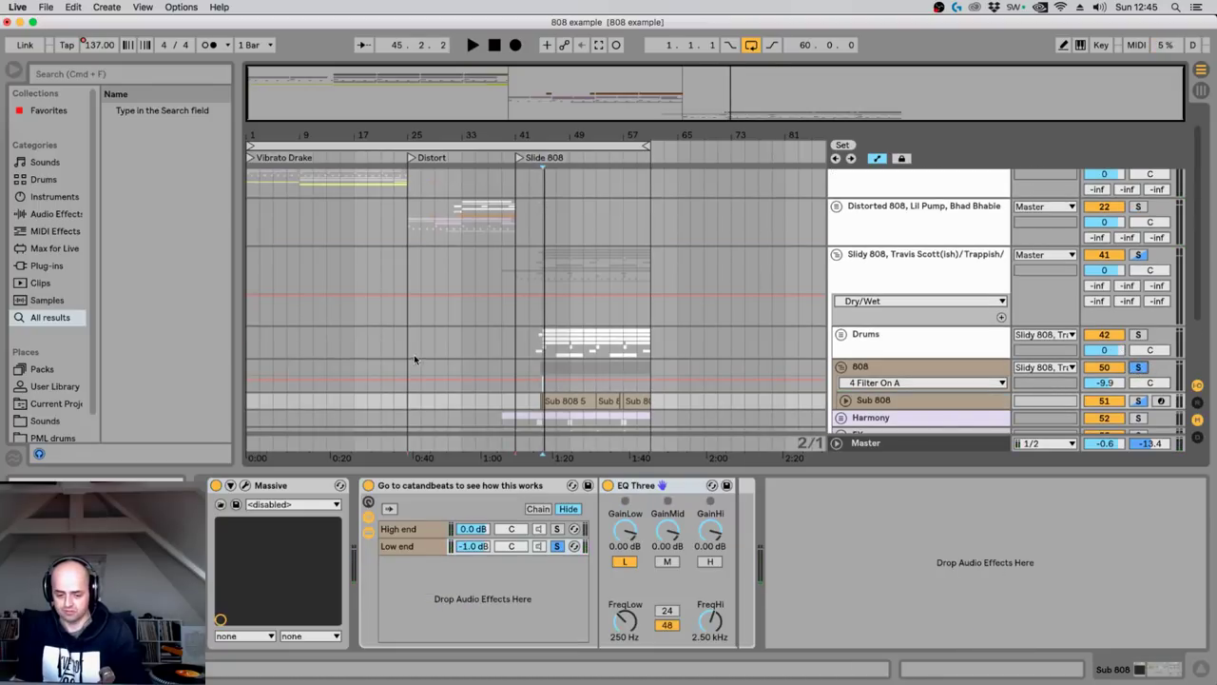
pyautogui.press('space')
pyautogui.press('space')
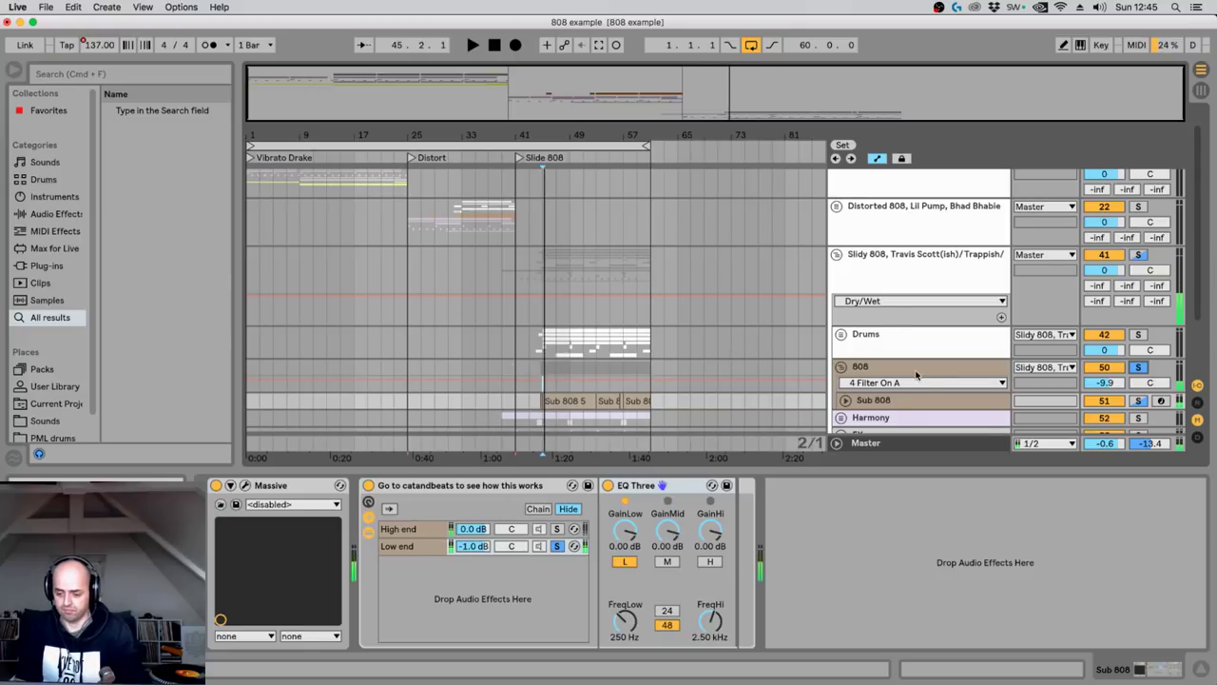
pyautogui.scroll(-3, 904, 371)
pyautogui.press('space')
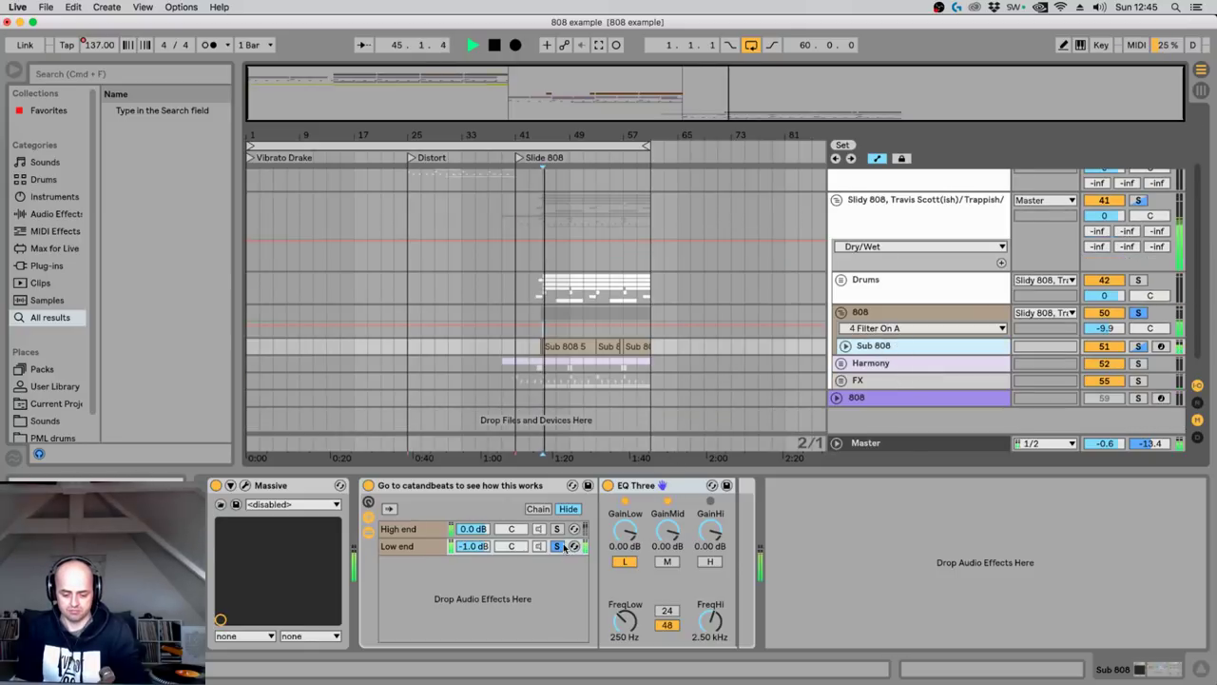
pyautogui.click(558, 528)
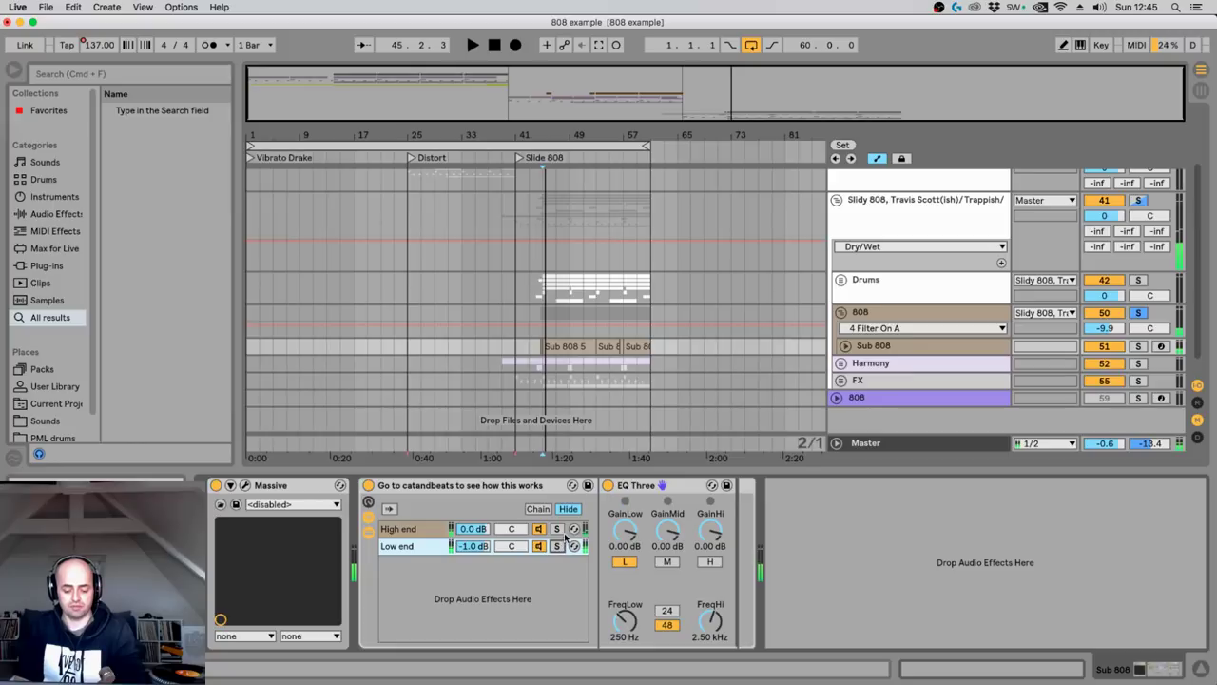
# Toggle the High end chain's Amp on and off during playback, leaving it off.
pyautogui.click(814, 487)
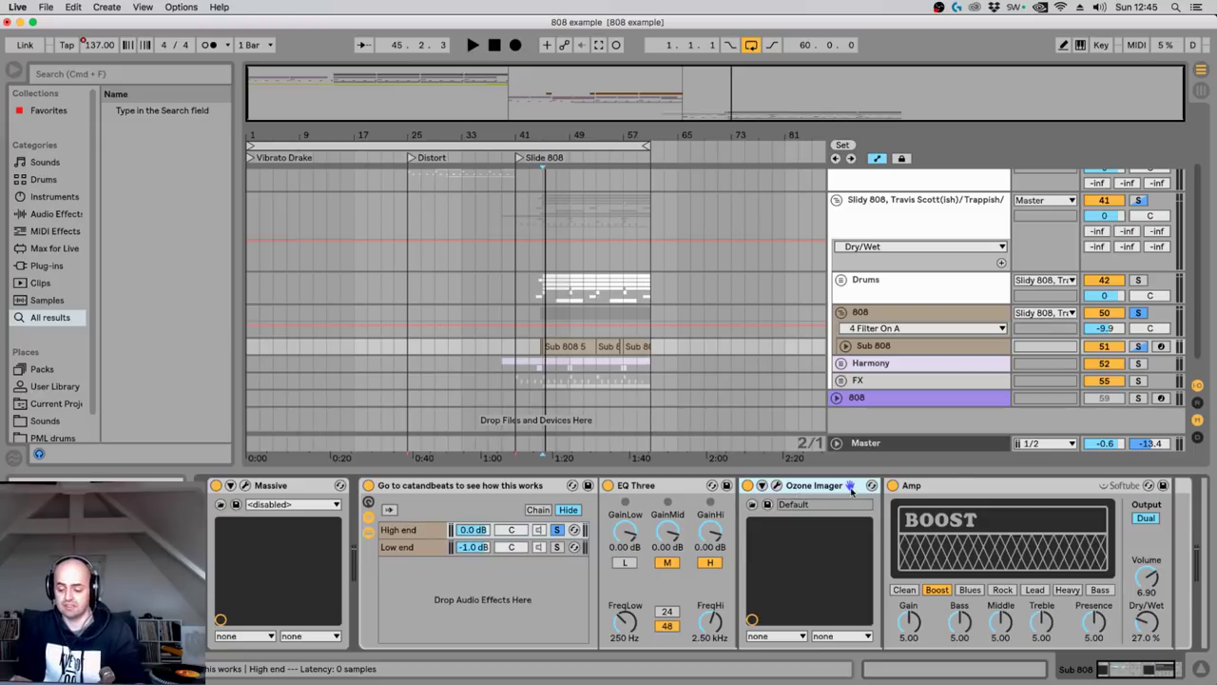
pyautogui.click(960, 487)
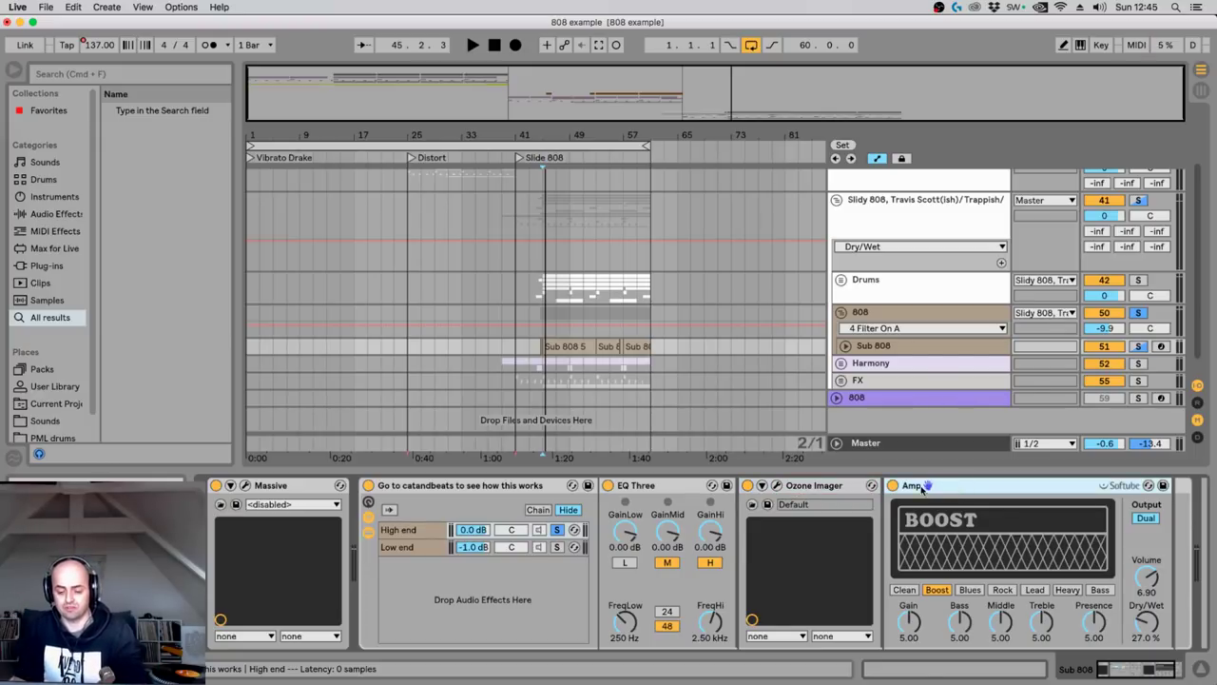
pyautogui.press('space')
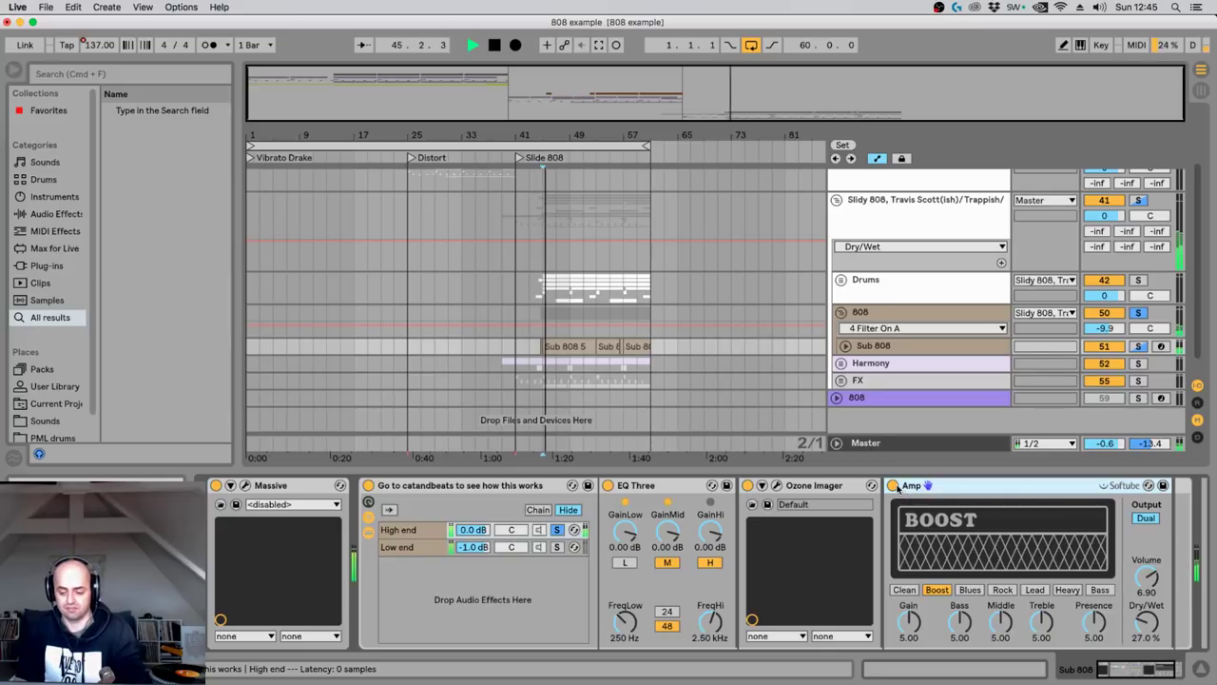
pyautogui.click(893, 486)
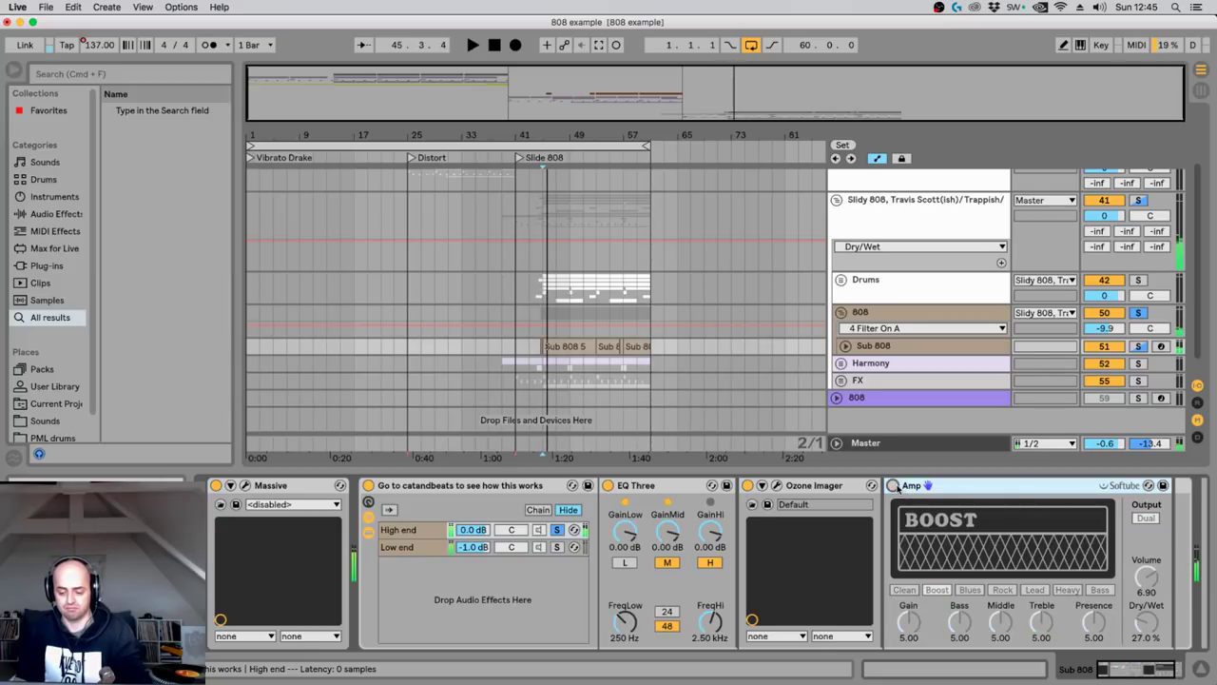
pyautogui.click(893, 485)
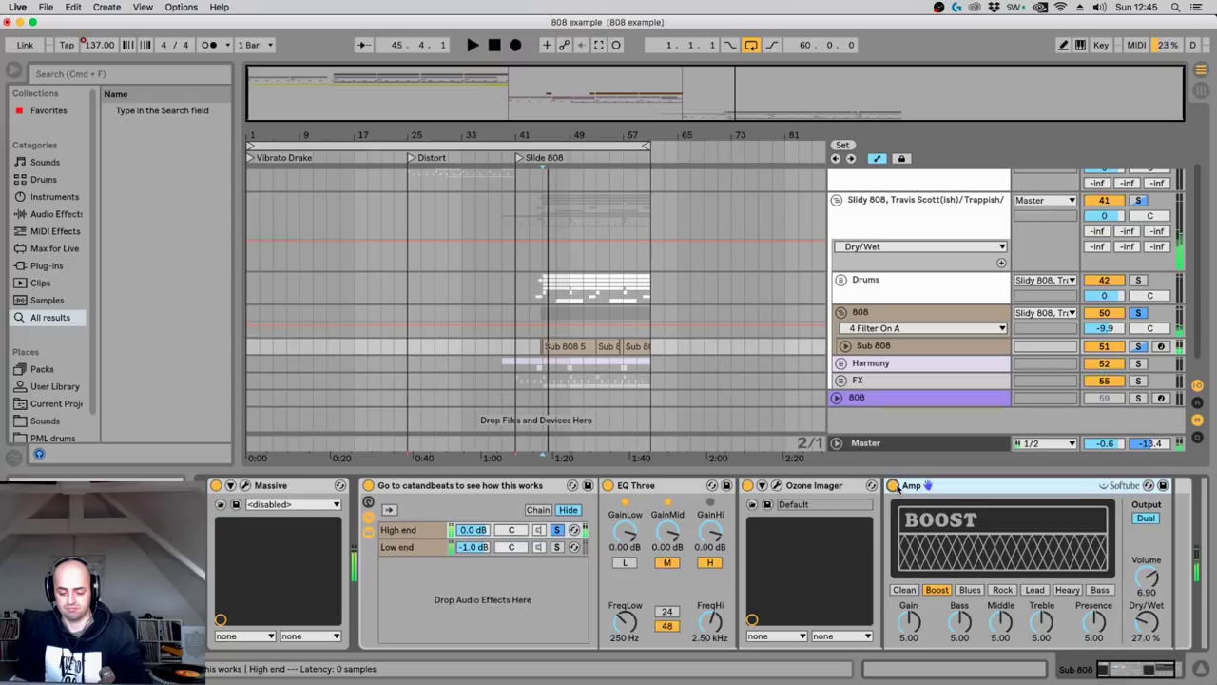
pyautogui.press('space')
pyautogui.click(892, 486)
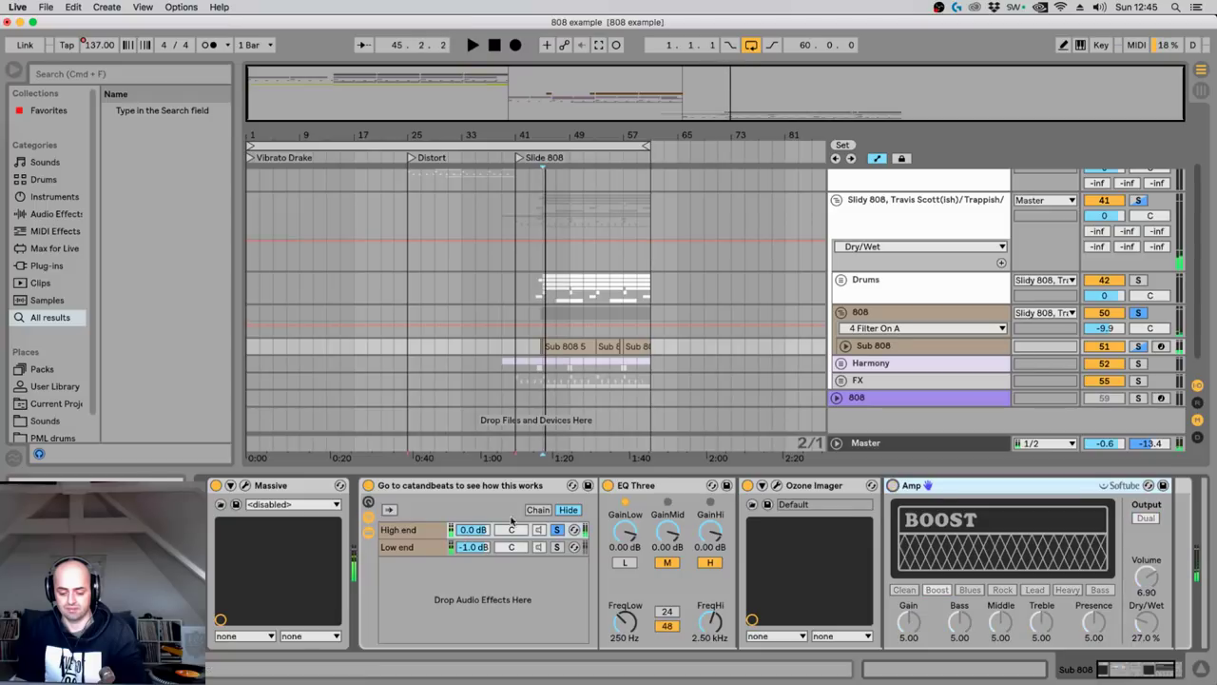
# Unsolo and reactivate the High end chain, play it back, then select the Sub 808 track.
pyautogui.click(557, 529)
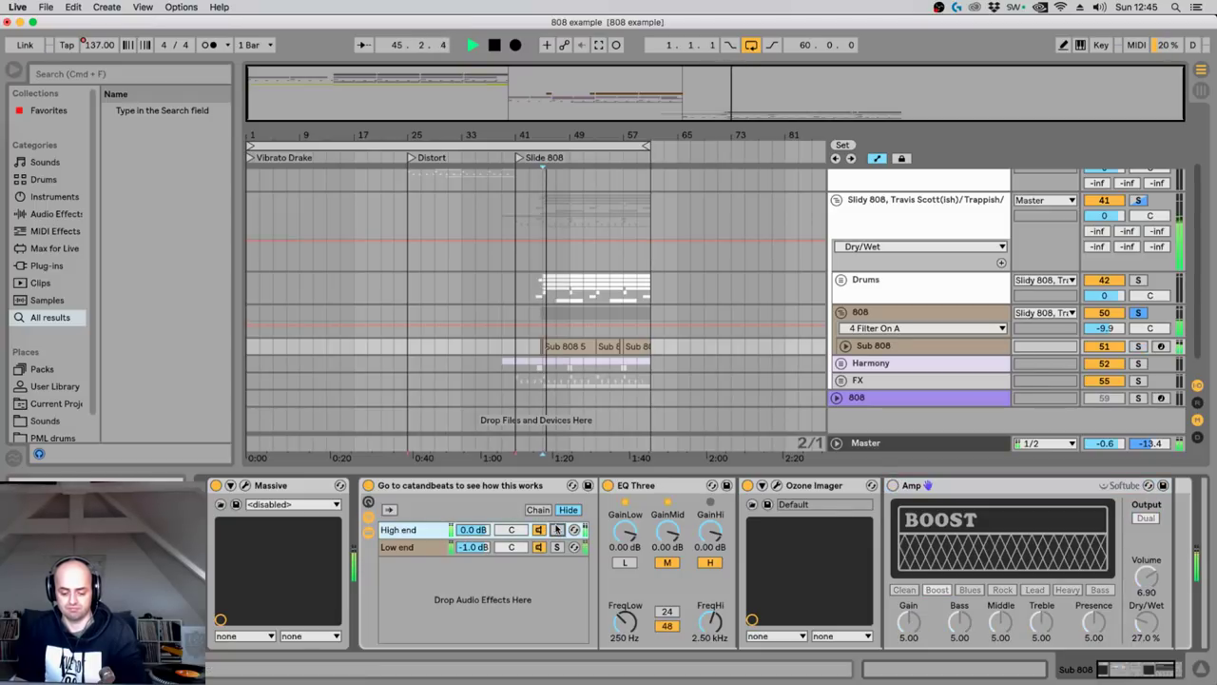
pyautogui.click(557, 529)
pyautogui.press('space')
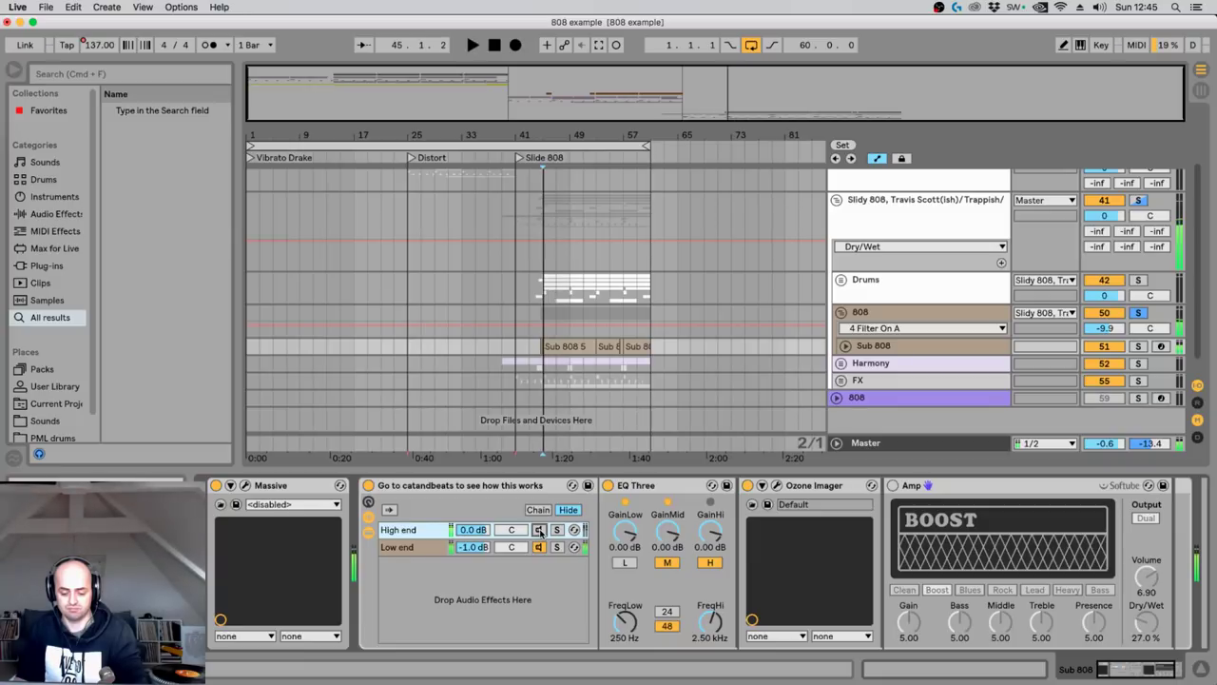
pyautogui.click(538, 529)
pyautogui.press('space')
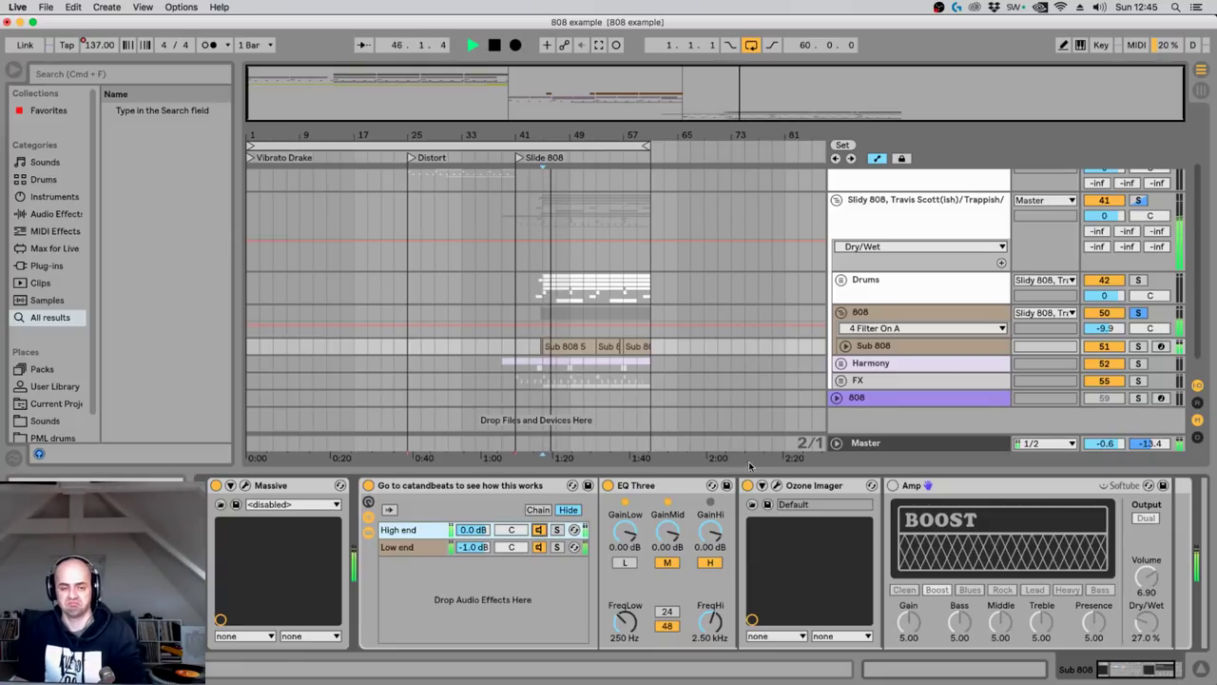
pyautogui.press('space')
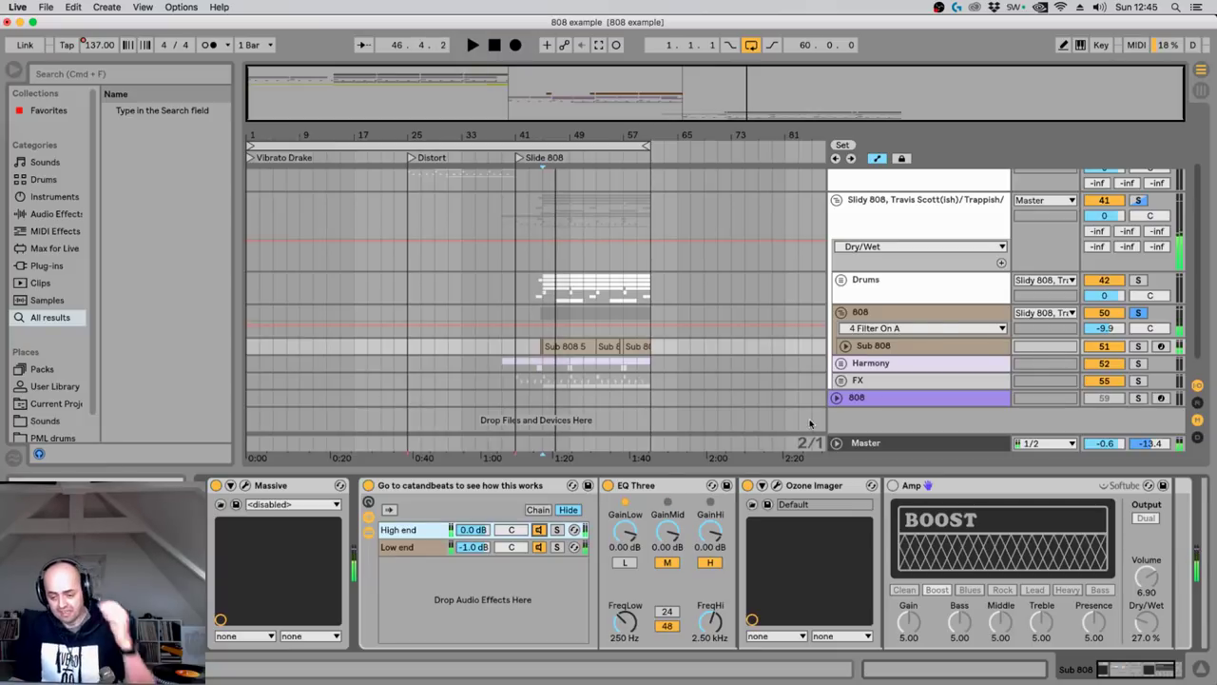
pyautogui.click(884, 346)
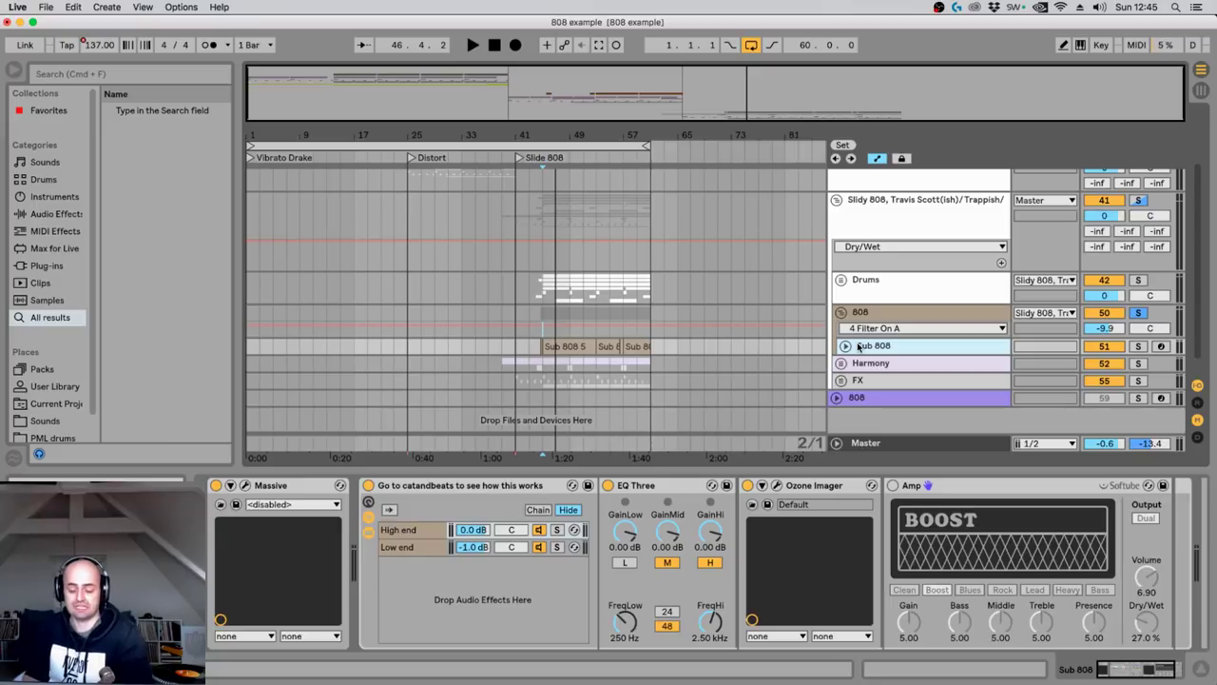
pyautogui.click(246, 485)
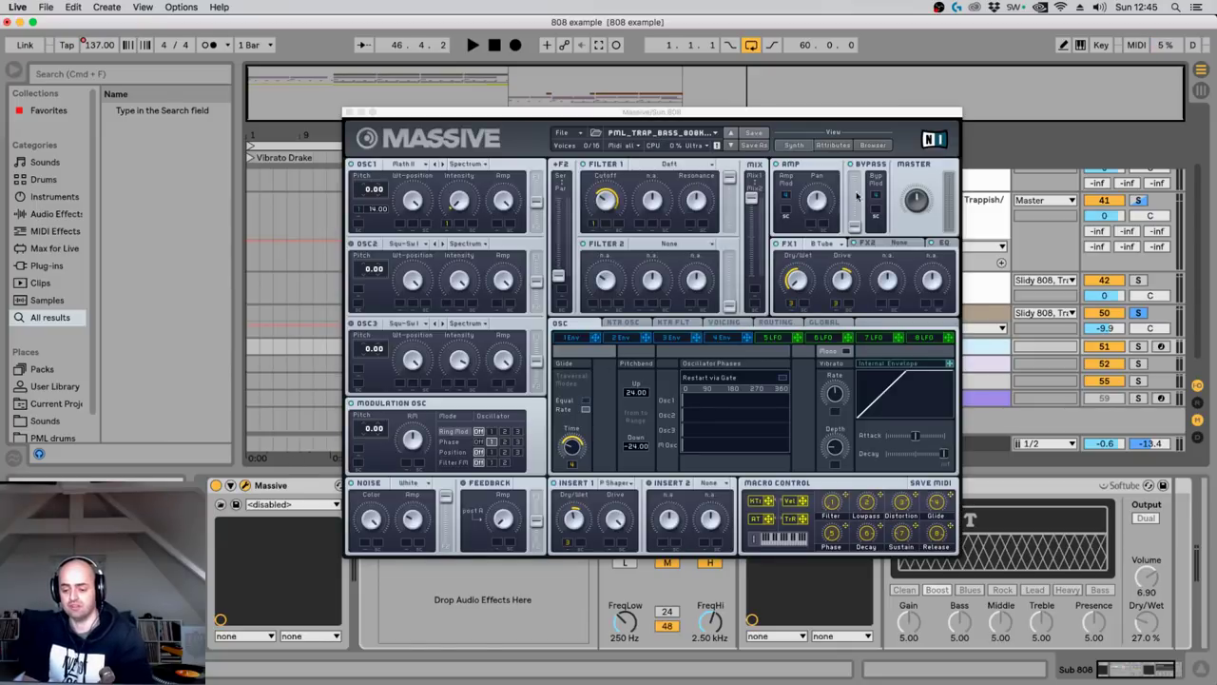
pyautogui.click(874, 146)
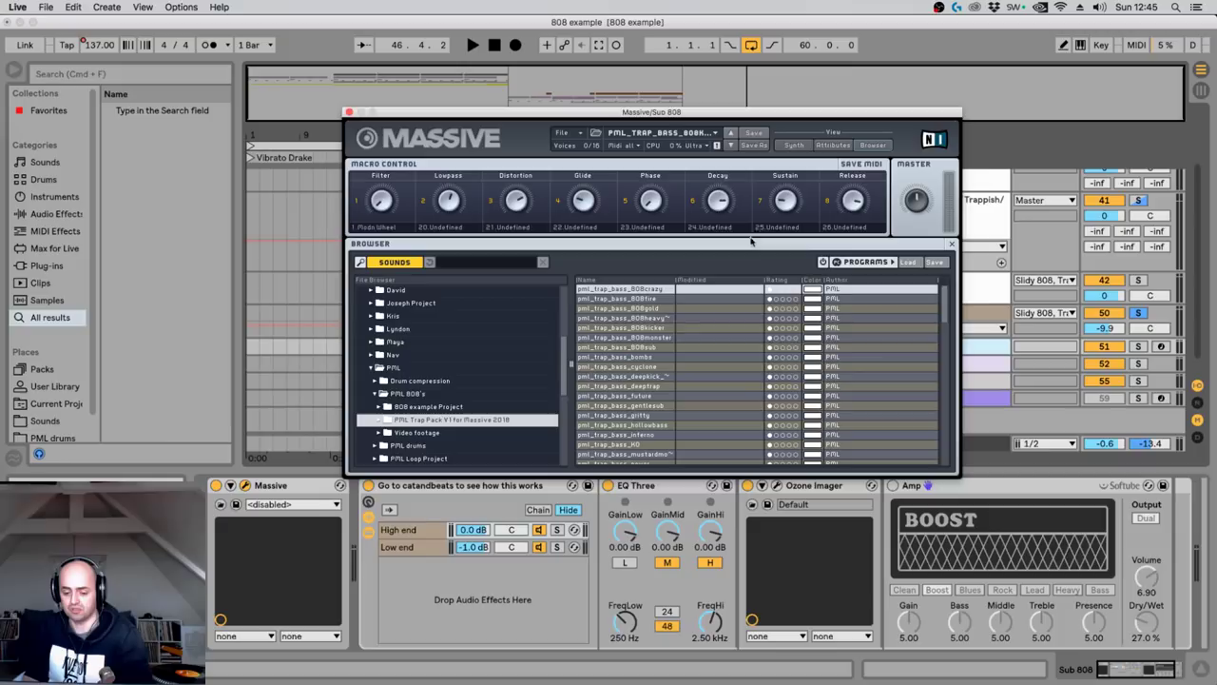
pyautogui.click(791, 145)
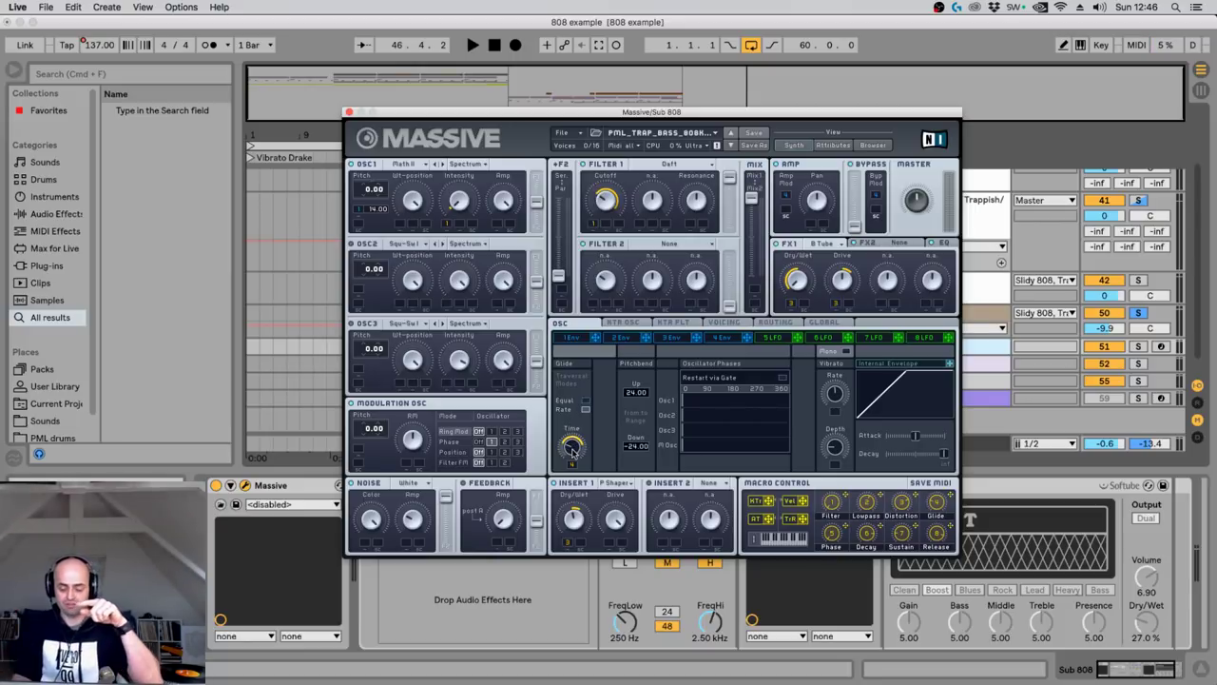
pyautogui.click(723, 324)
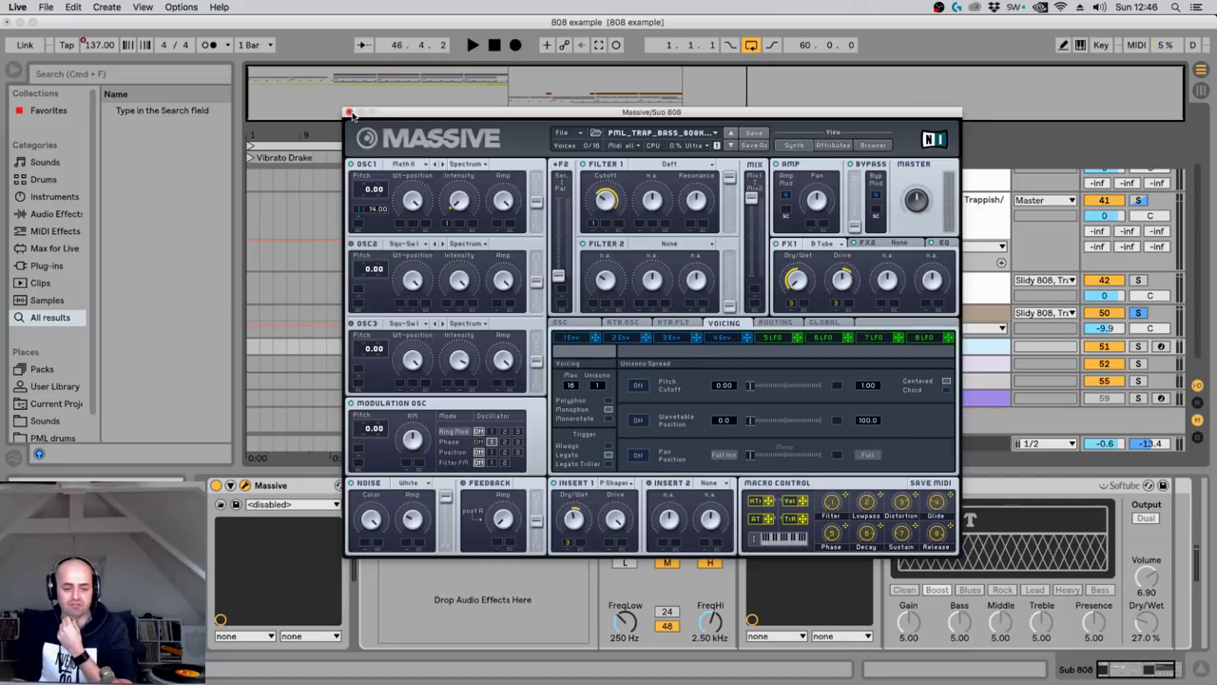
# Close the Massive editor, unfold Sub 808 and open the Sub 808 5 clip.
pyautogui.click(349, 113)
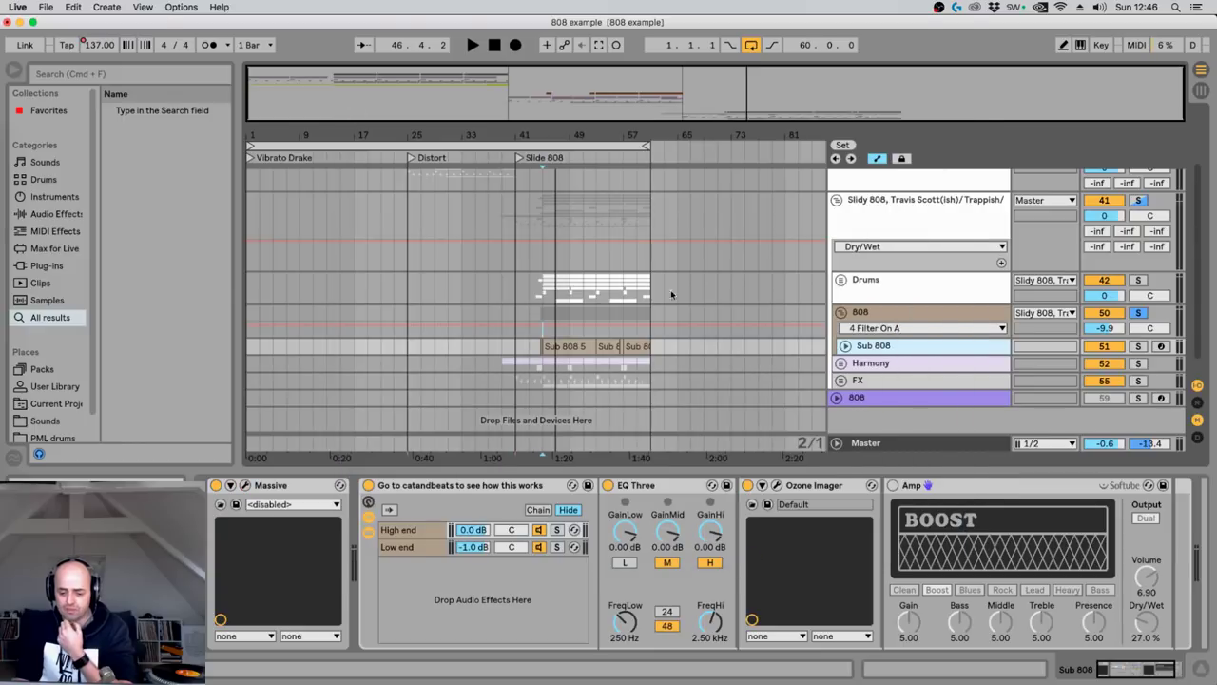
pyautogui.click(844, 346)
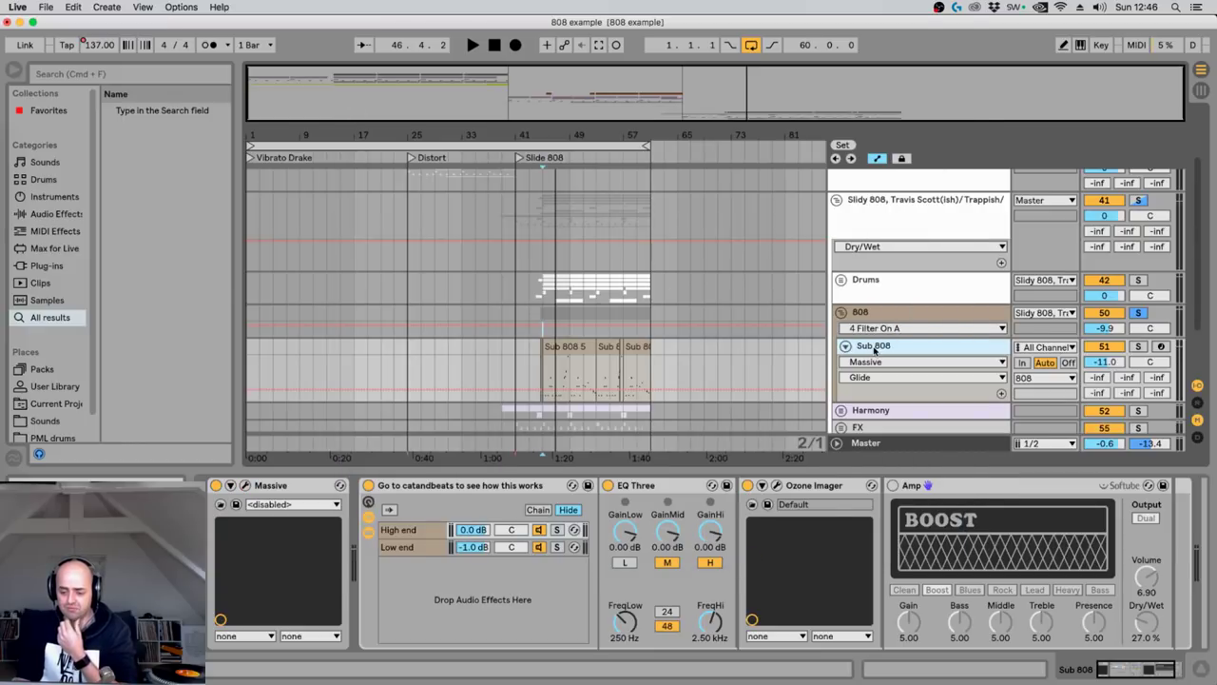
pyautogui.click(565, 347)
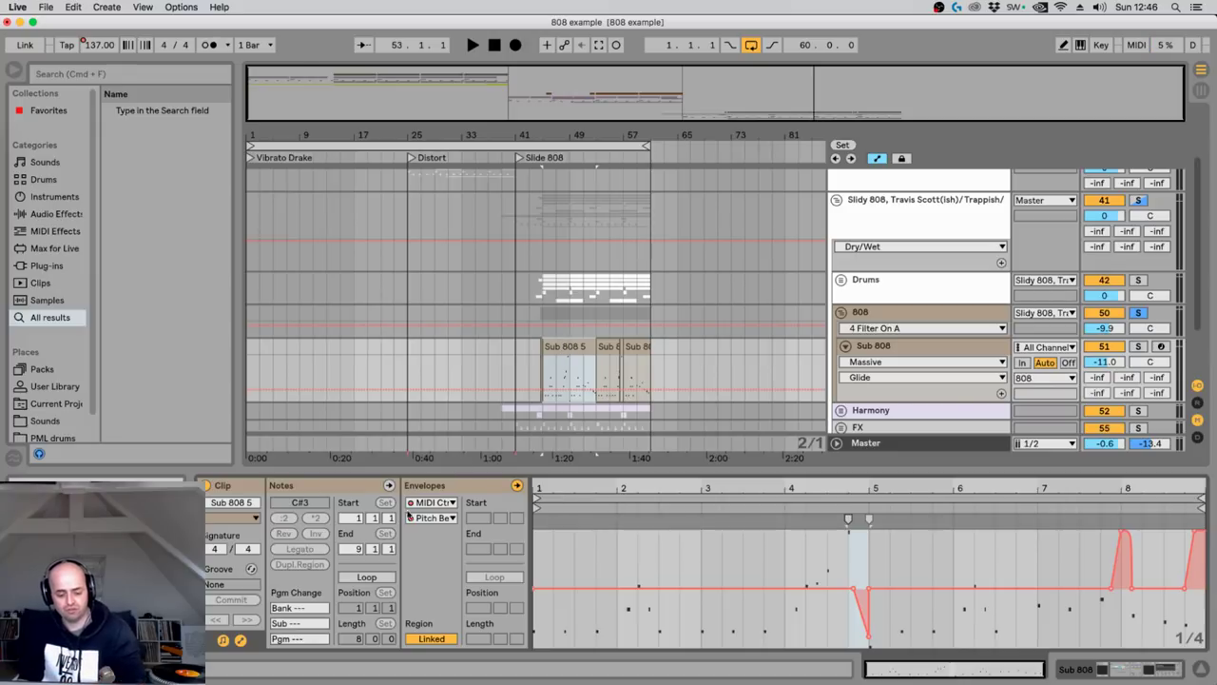
# Show the clip's envelope editor with Pitch Bend selected and clear the time selection.
pyautogui.click(243, 639)
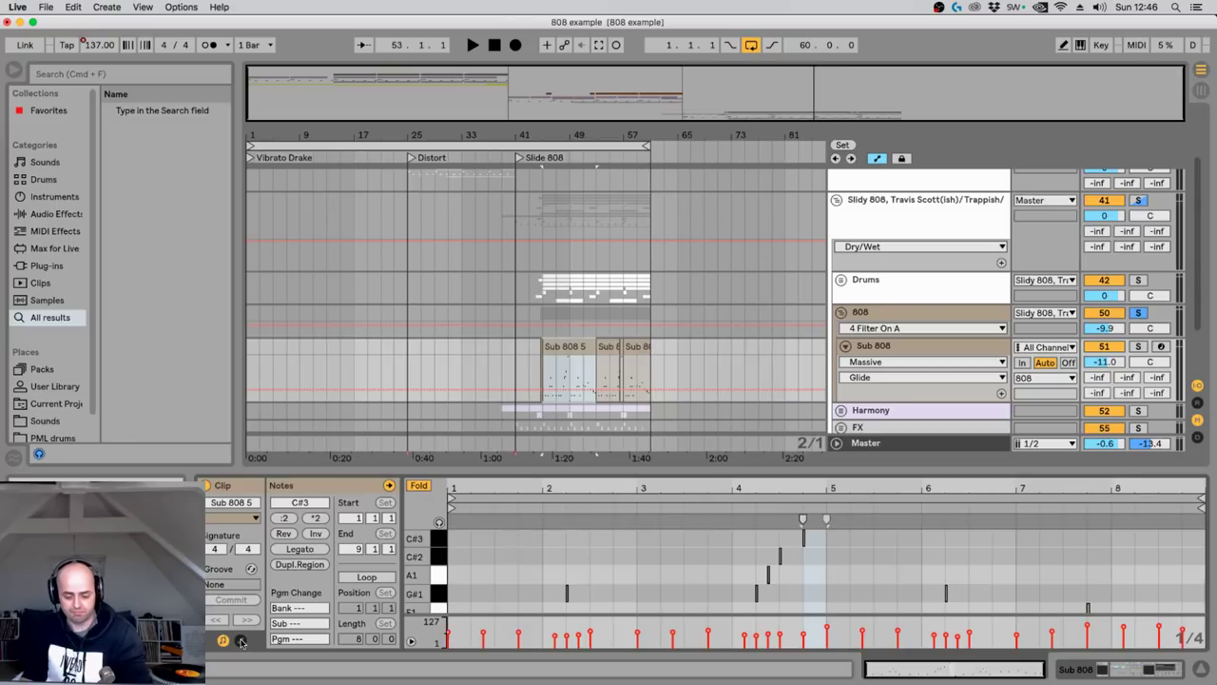
pyautogui.click(241, 641)
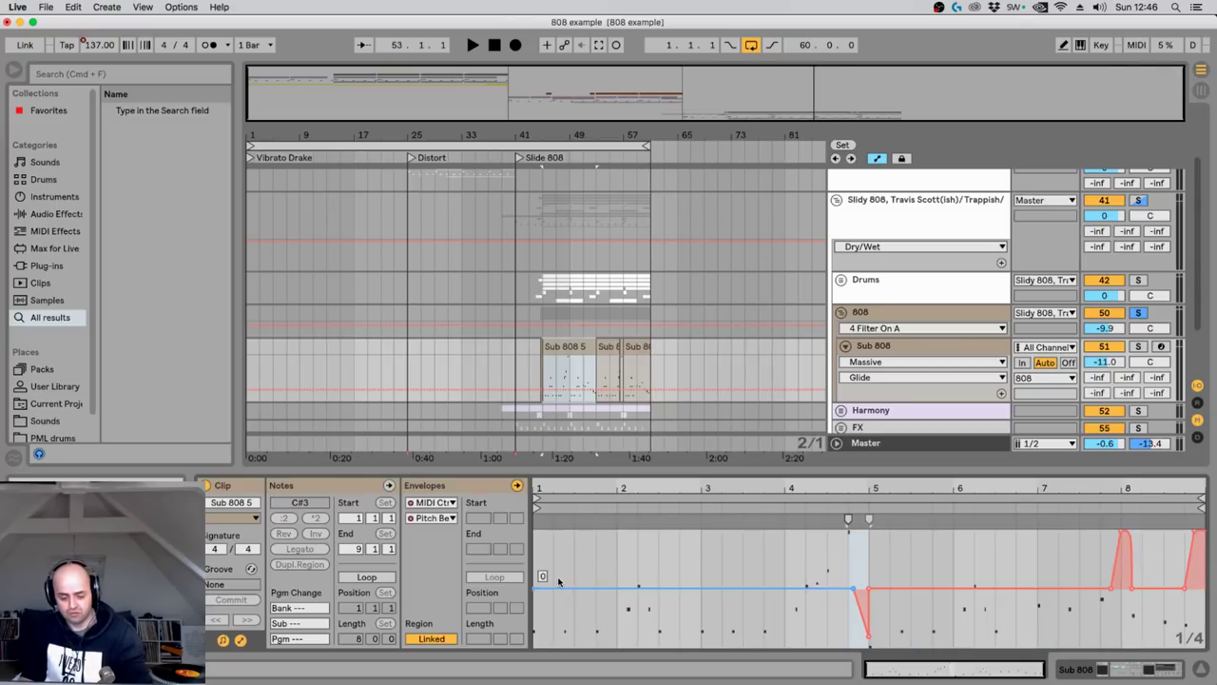
pyautogui.click(451, 518)
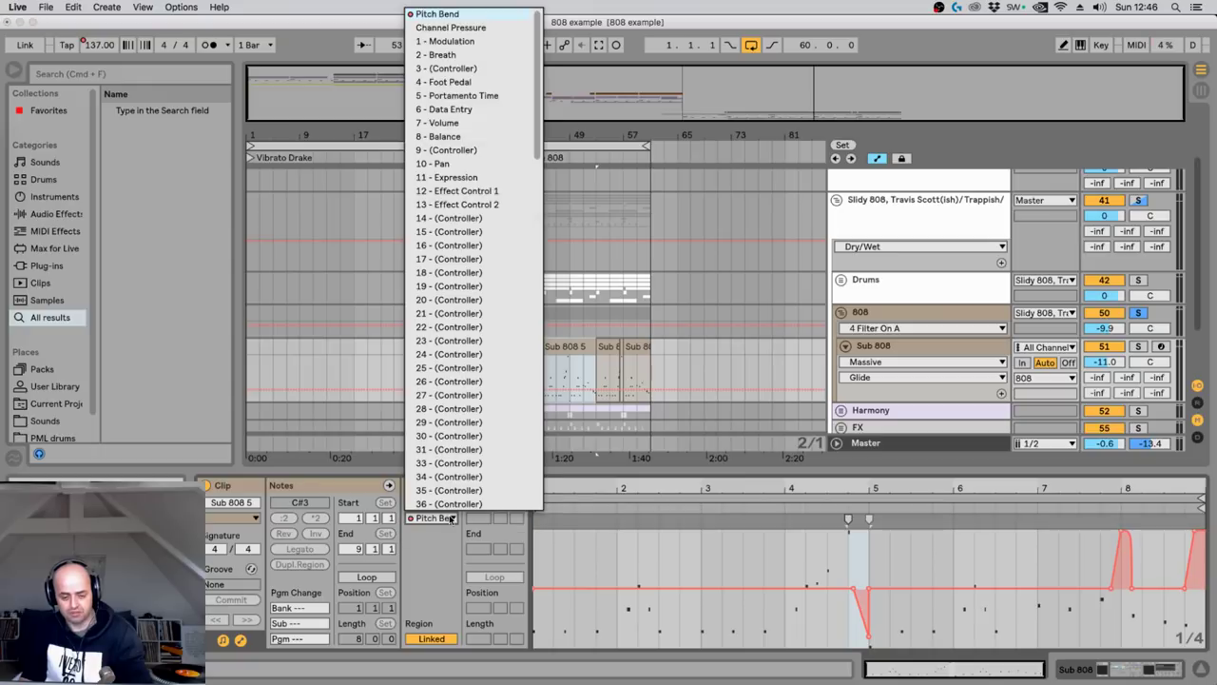
pyautogui.click(450, 519)
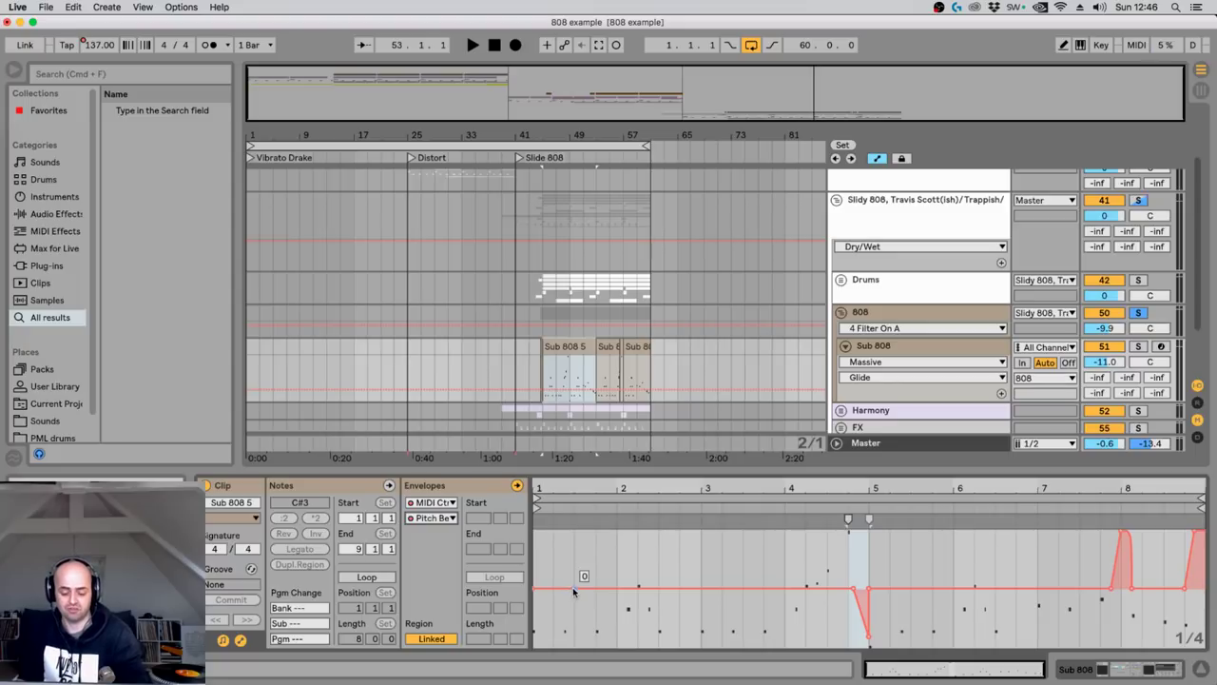
pyautogui.click(663, 591)
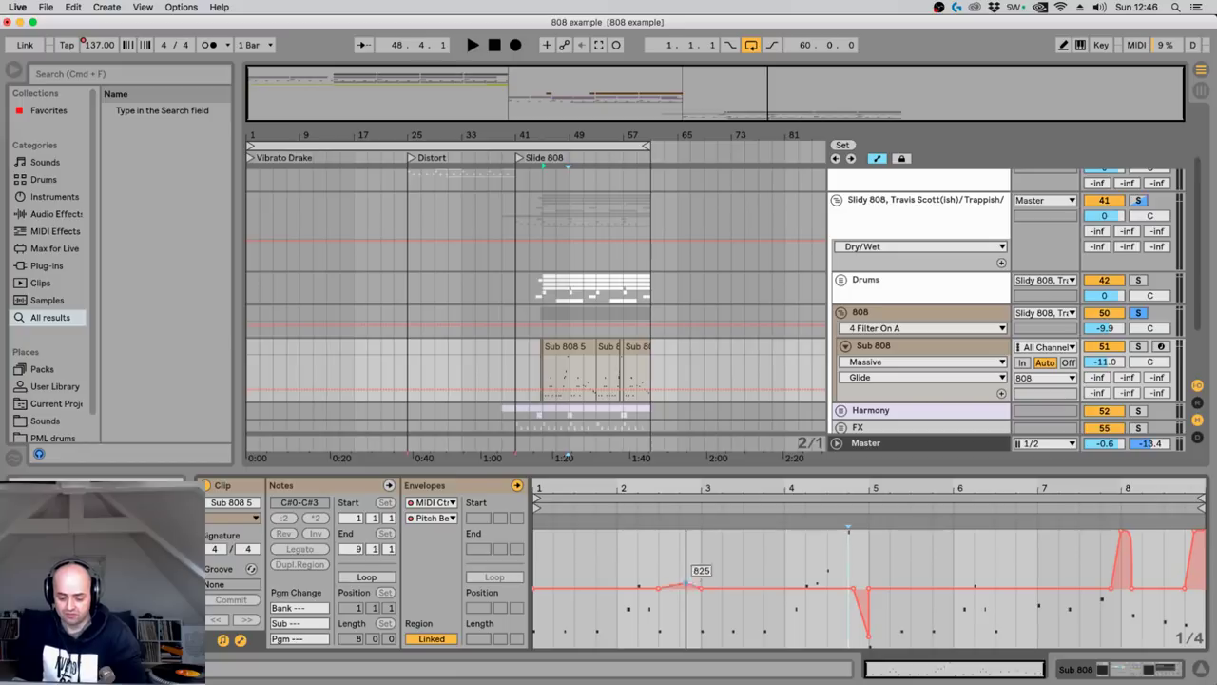
# Raise the Sub 808 pitch-bend ramp near bar 3 to the 8191 maximum and audition it.
pyautogui.moveTo(698, 592); pyautogui.dragTo(686, 540)
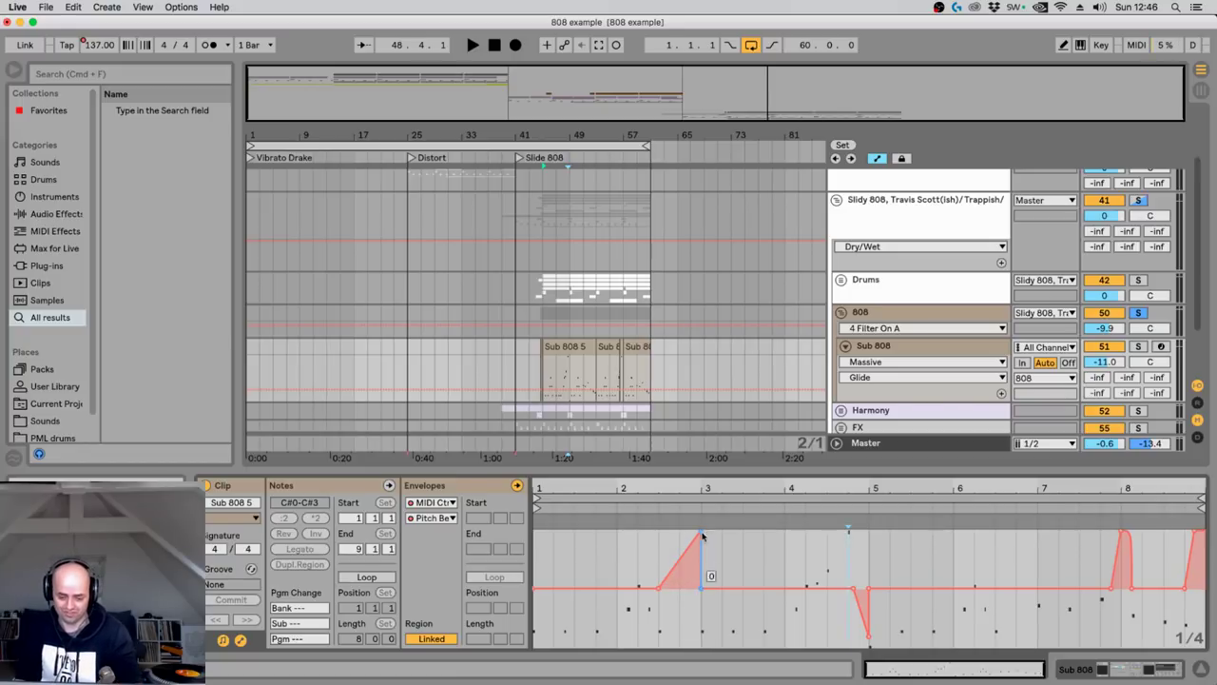
pyautogui.click(541, 383)
pyautogui.press('space')
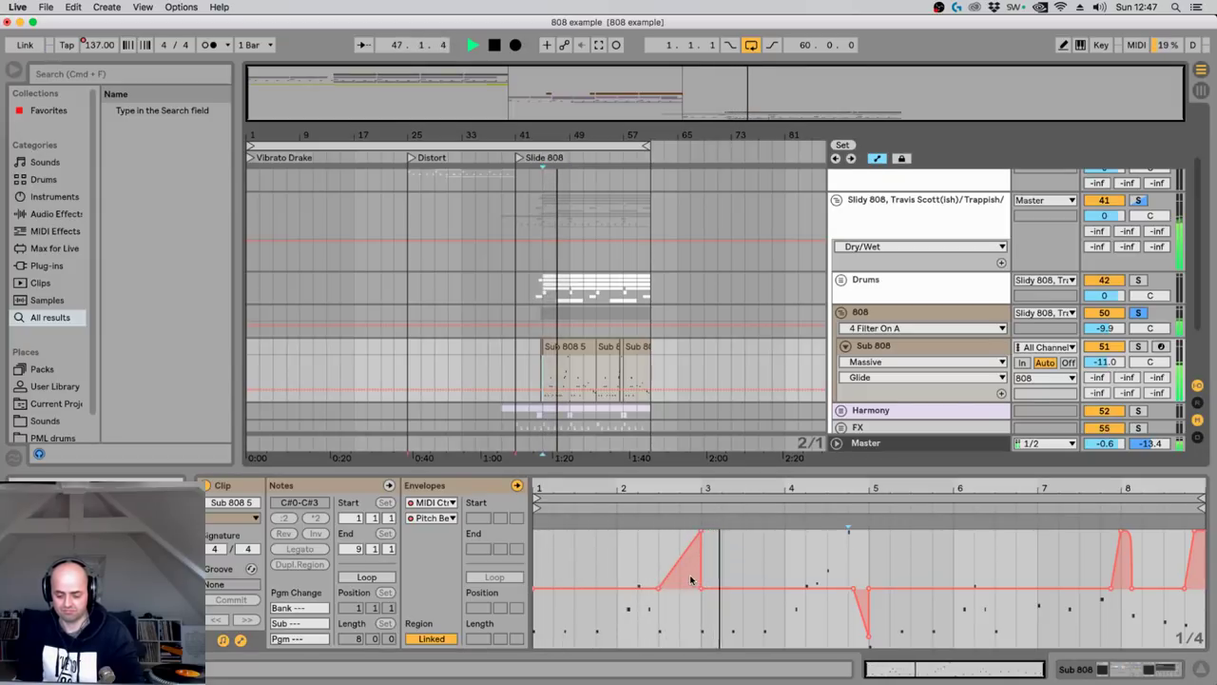
pyautogui.press('space')
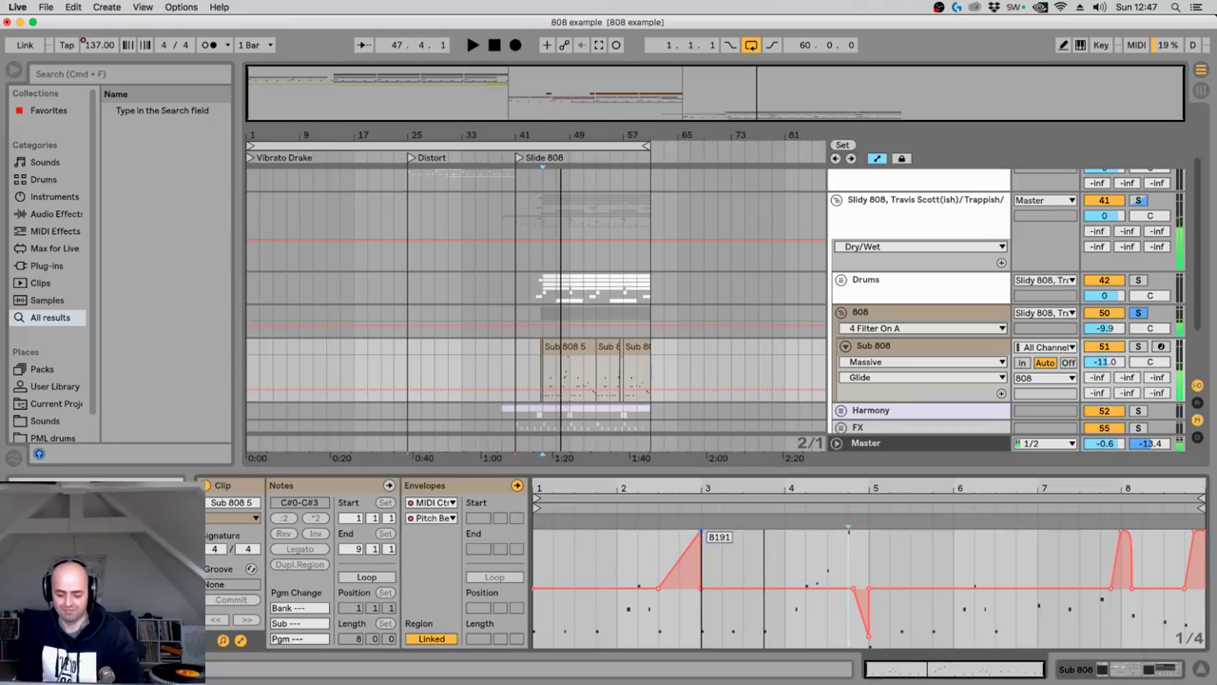
# Move the 8191 peak earlier and the drop point directly under it for an instant fall.
pyautogui.moveTo(701, 537); pyautogui.dragTo(679, 534)
pyautogui.press('space')
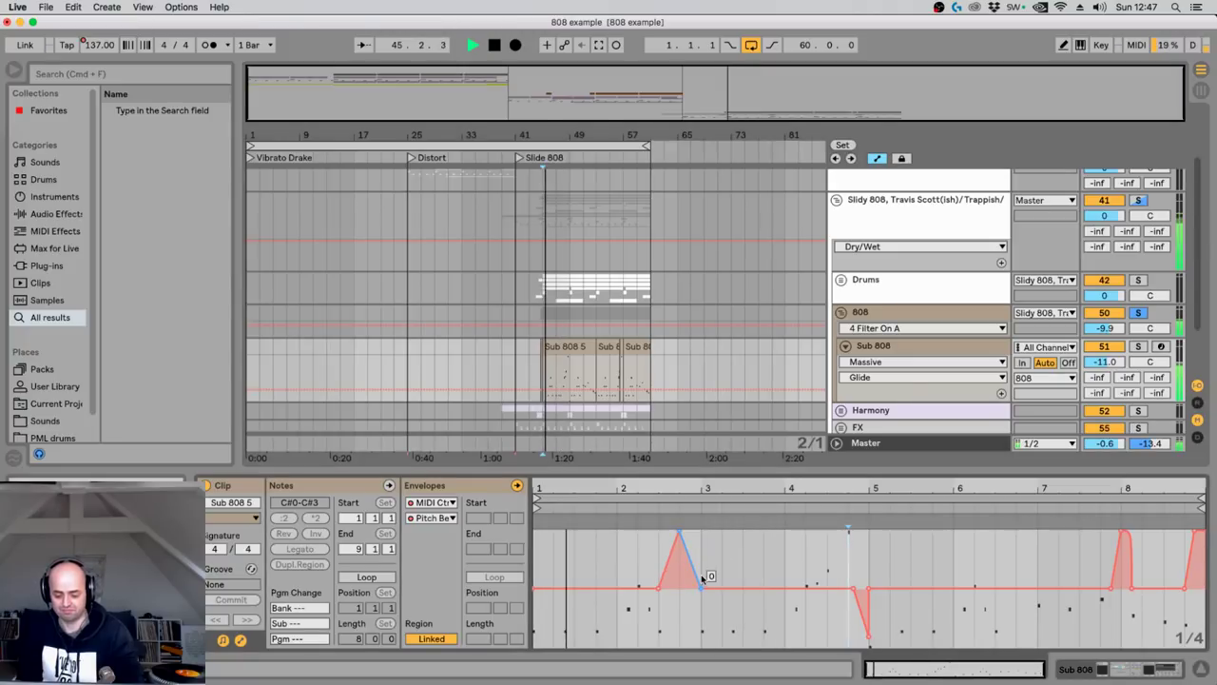
pyautogui.moveTo(690, 589)
pyautogui.mouseDown()
pyautogui.moveTo(682, 644)
pyautogui.moveTo(697, 635)
pyautogui.mouseUp()
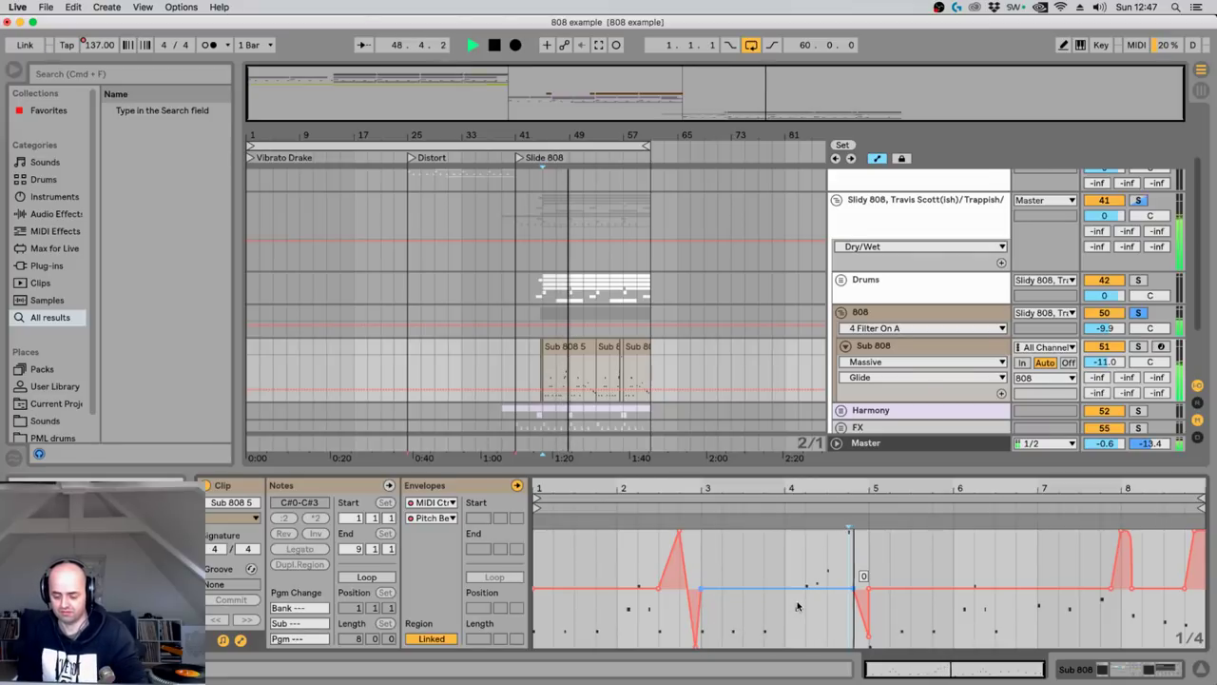
pyautogui.press('space')
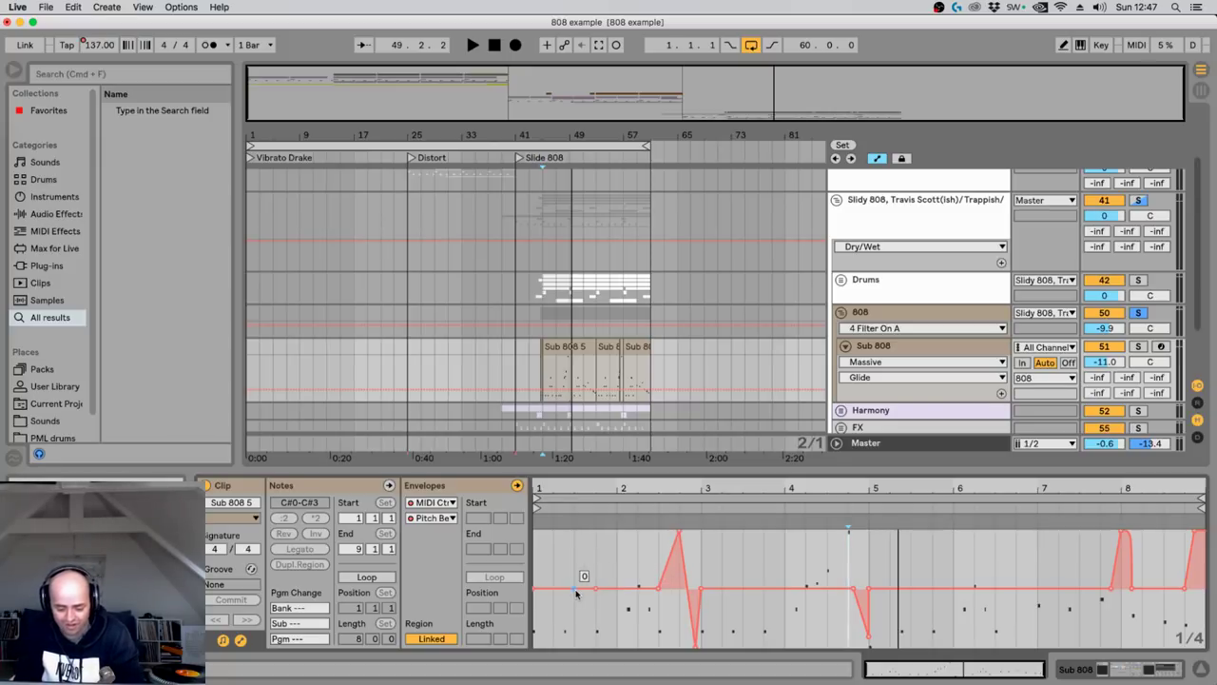
# Try downward pitch-bend dips before bars 2 and 3, deleting the bar 3 dip.
pyautogui.moveTo(583, 589); pyautogui.dragTo(584, 623)
pyautogui.press('space')
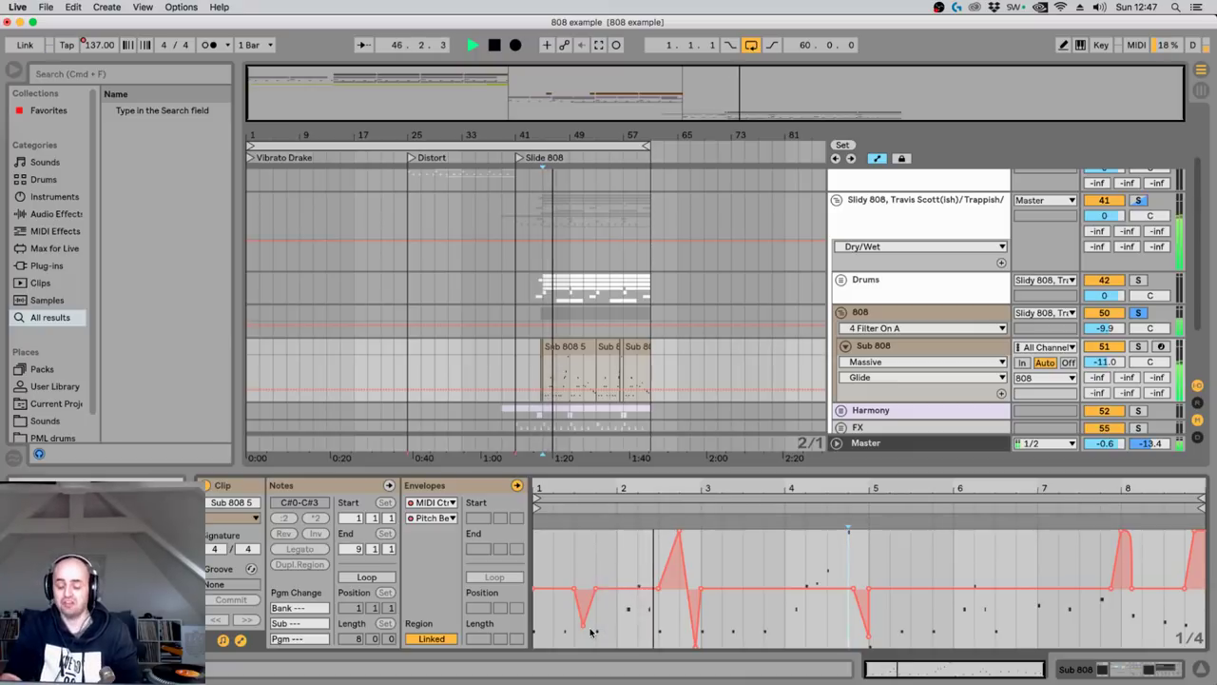
pyautogui.press('space')
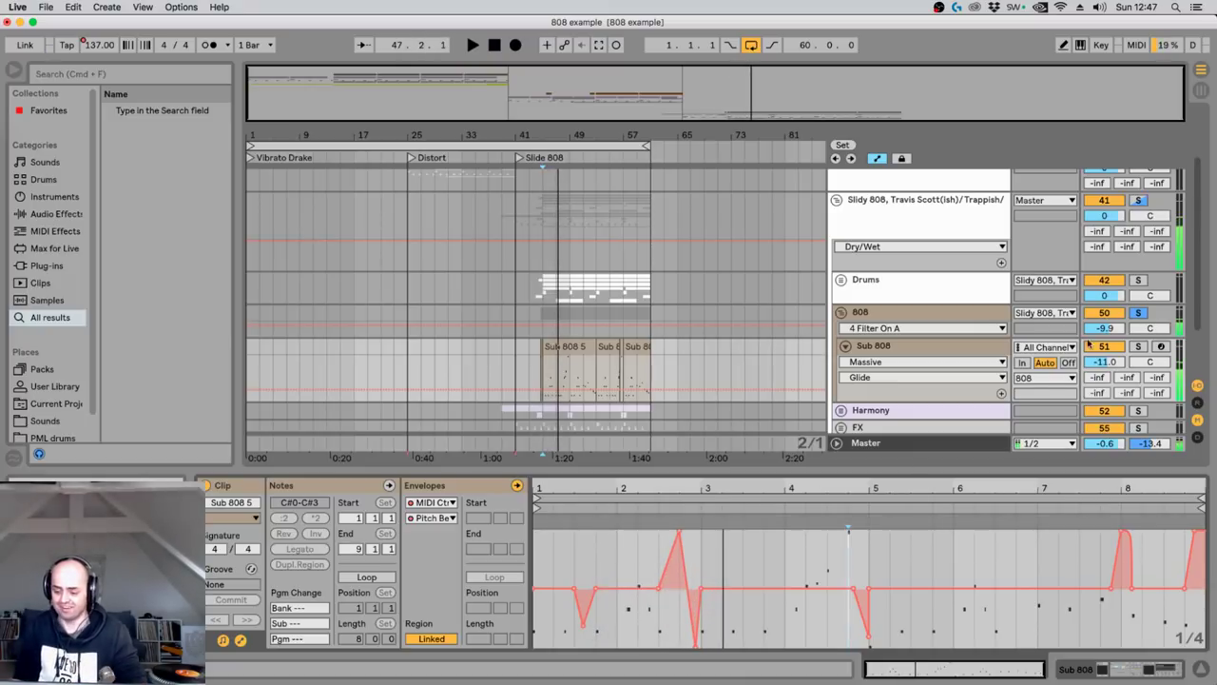
pyautogui.moveTo(684, 532); pyautogui.dragTo(695, 644)
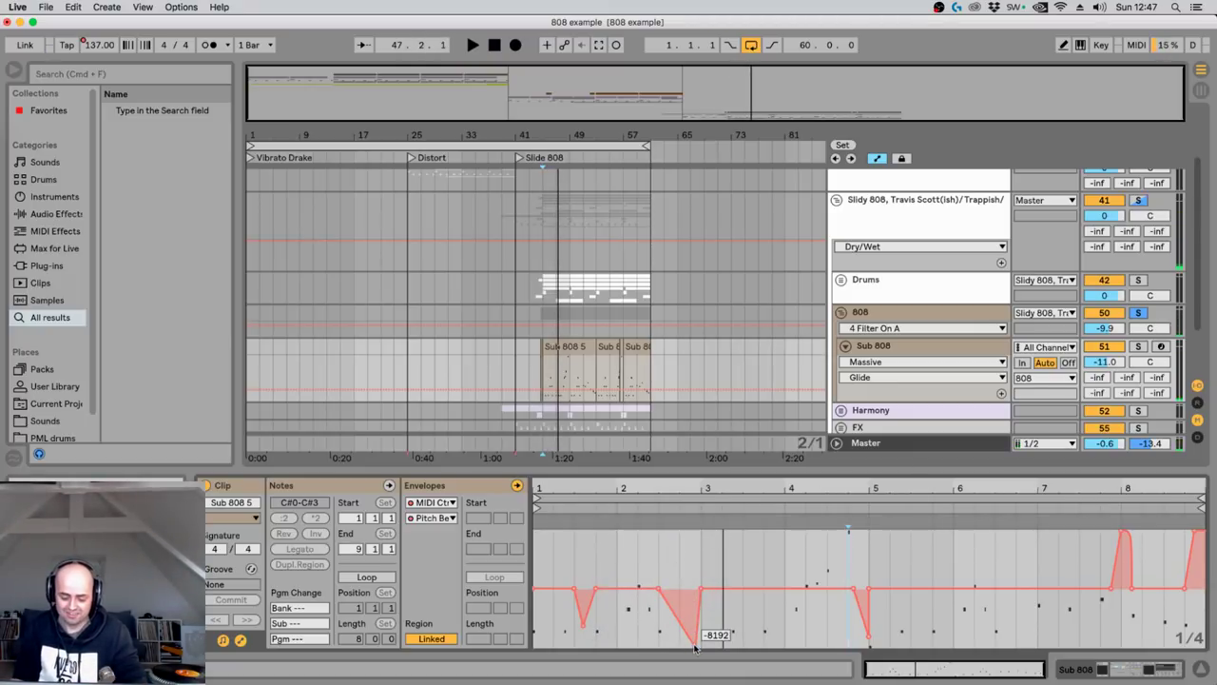
pyautogui.click(696, 643)
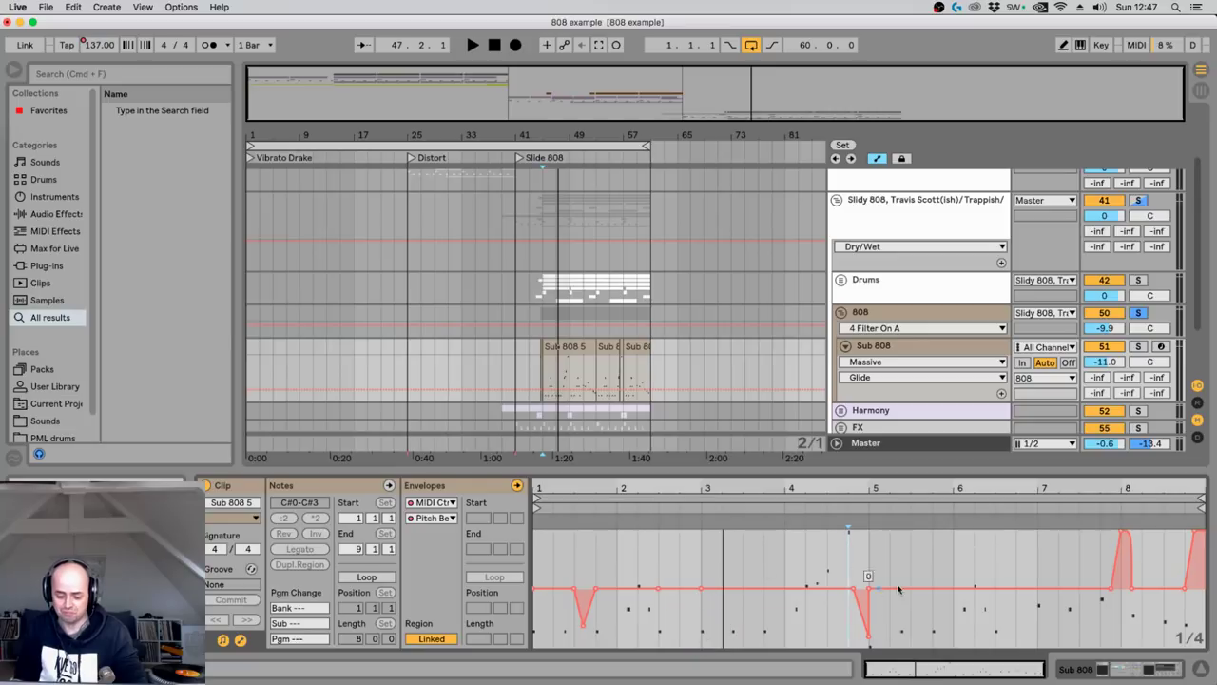
# Turn off Solo on the 808 track and remove the pitch-bend dip before bar 2.
pyautogui.click(1138, 313)
pyautogui.press('space')
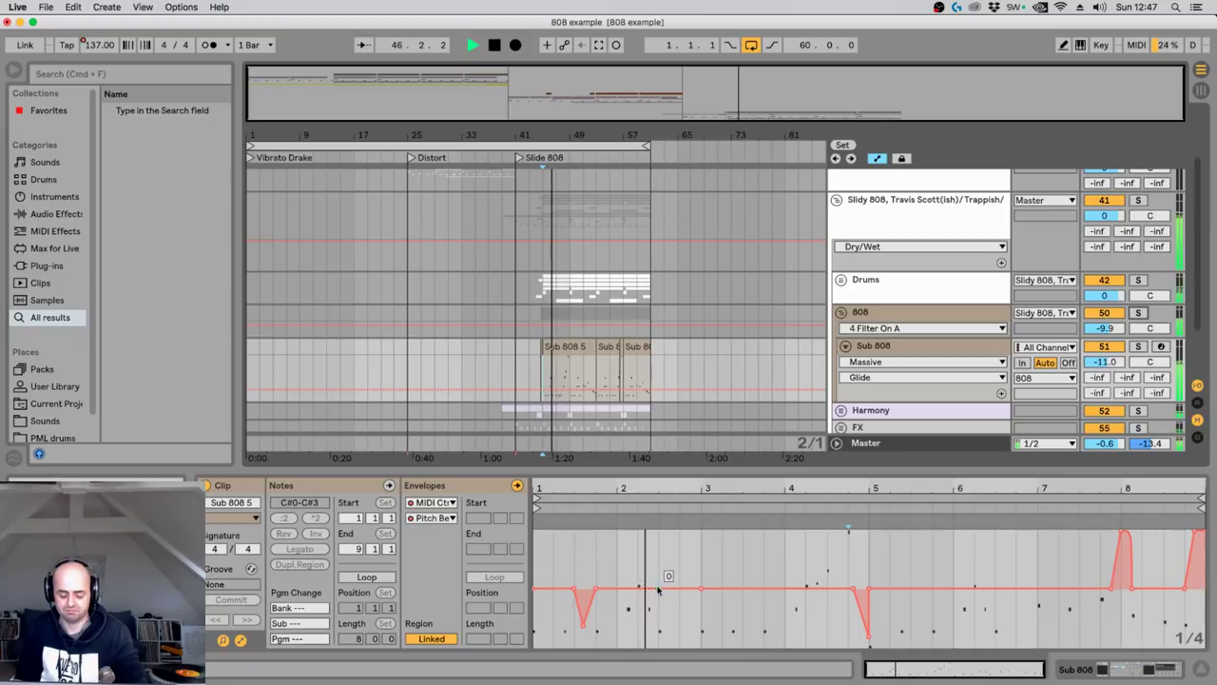
pyautogui.click(584, 632)
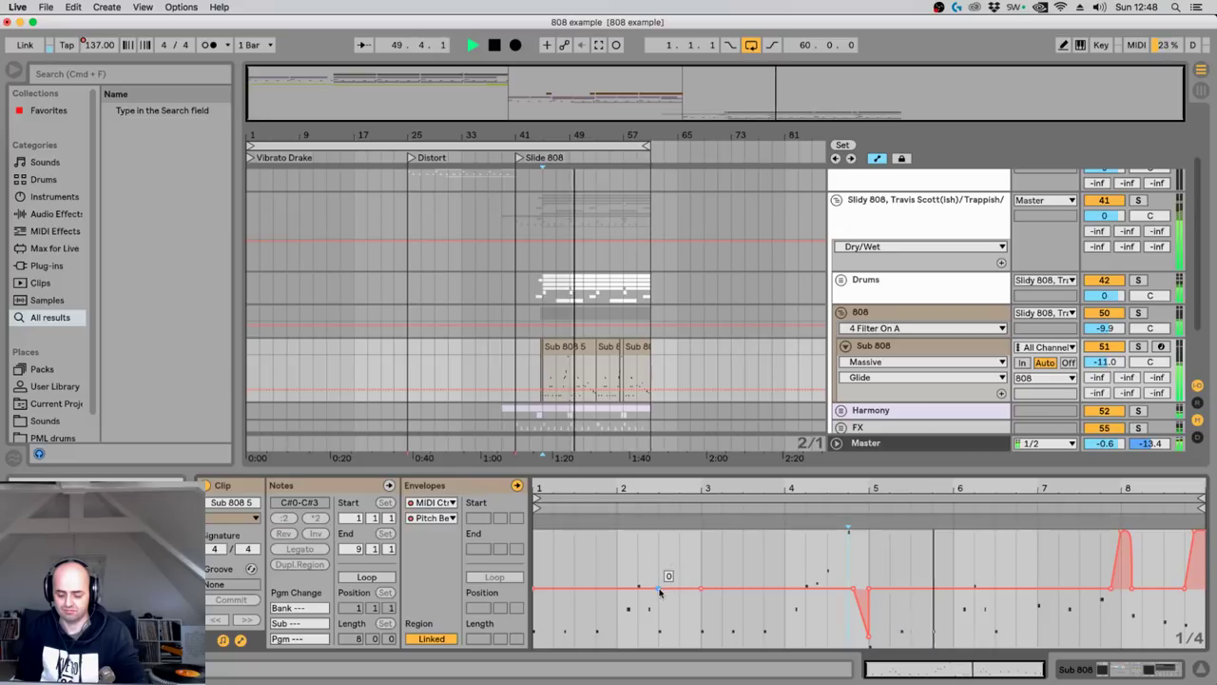
pyautogui.press('space')
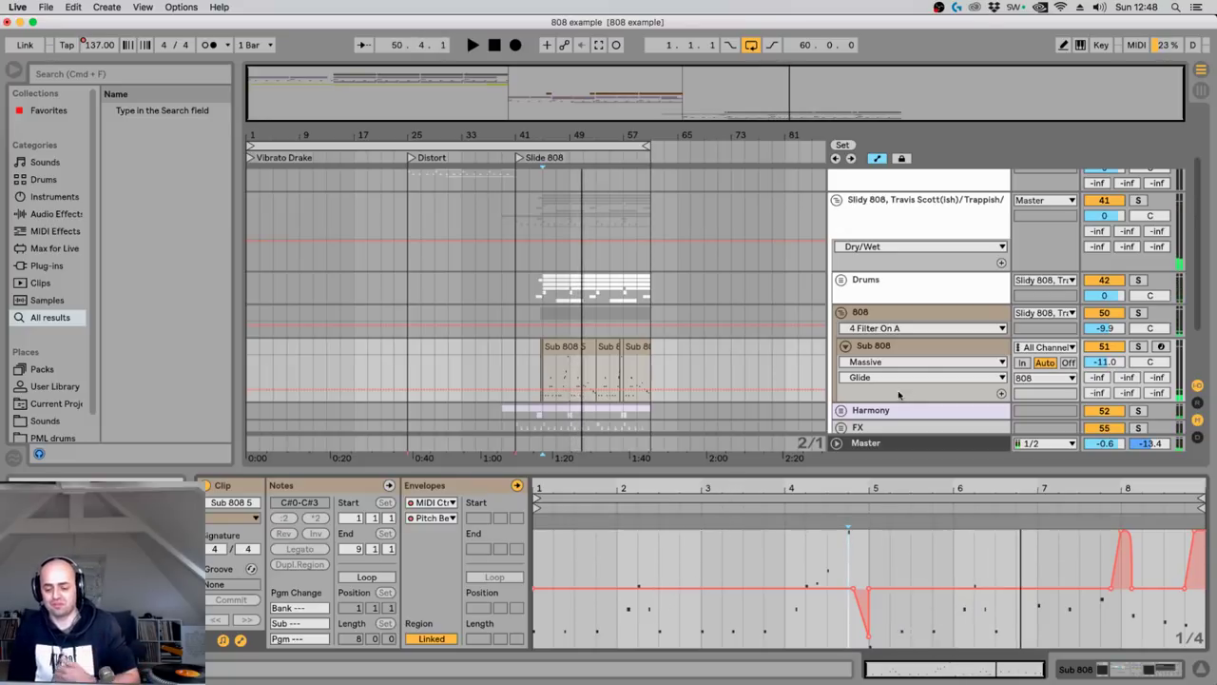
# Fold Sub 808, show its device chain, and switch its Softube Amp on in Boost mode.
pyautogui.click(845, 346)
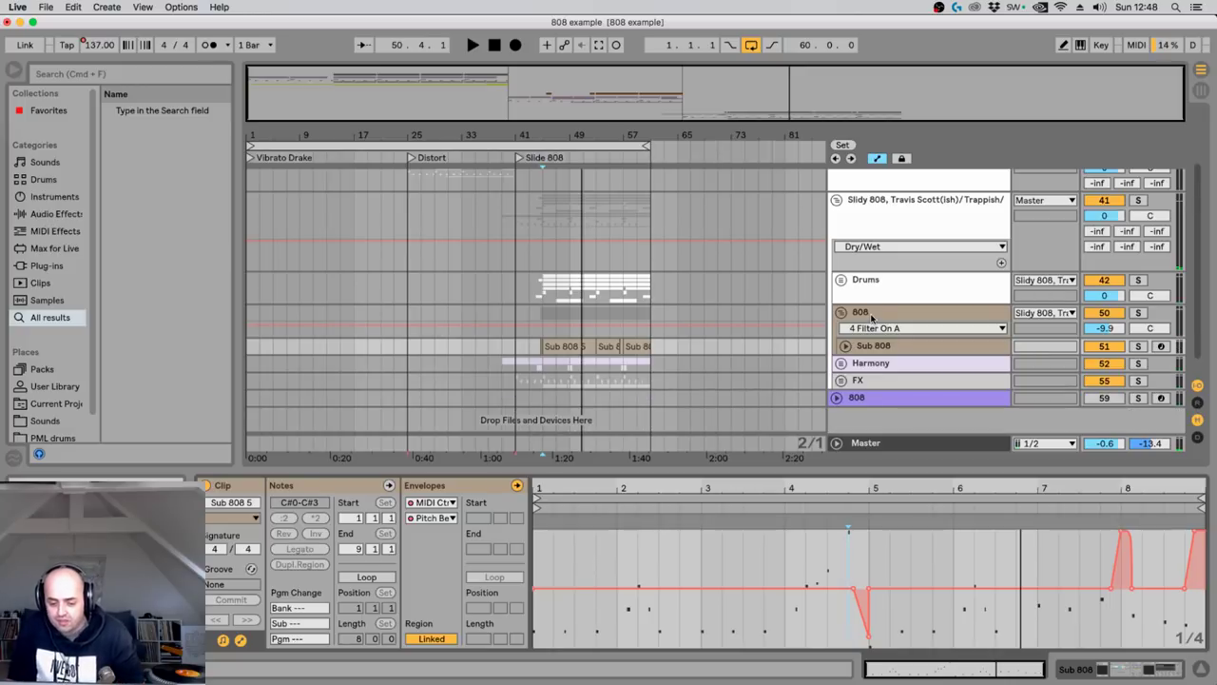
pyautogui.click(875, 319)
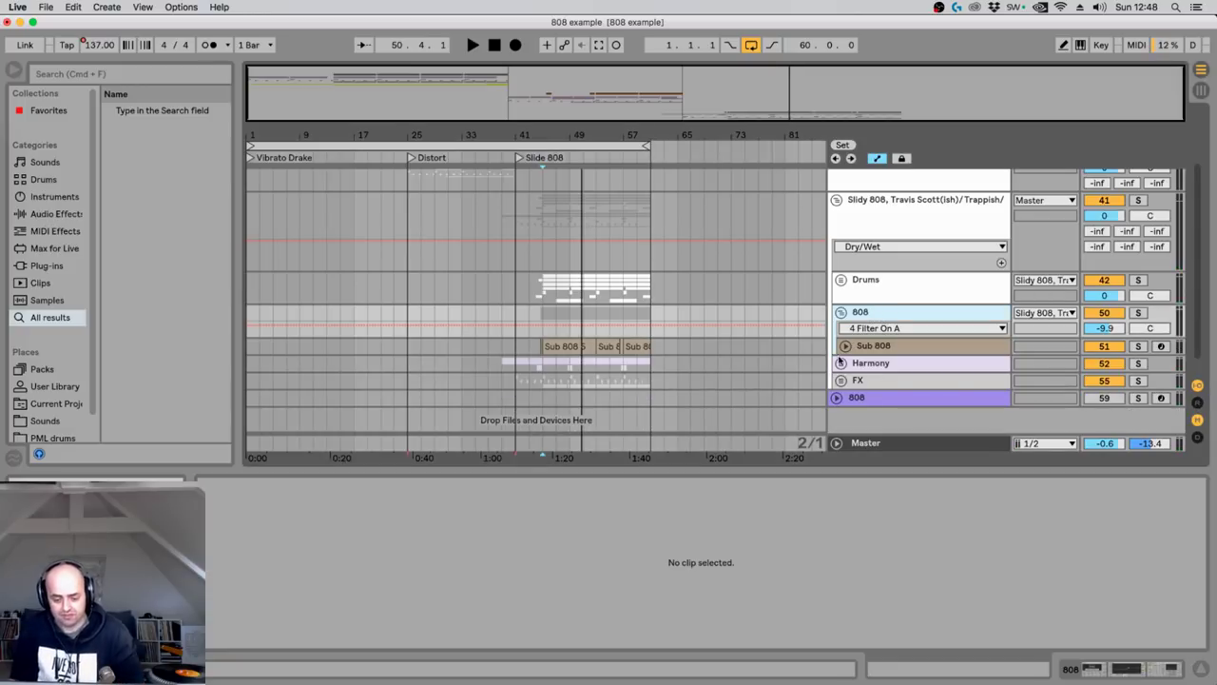
pyautogui.click(875, 347)
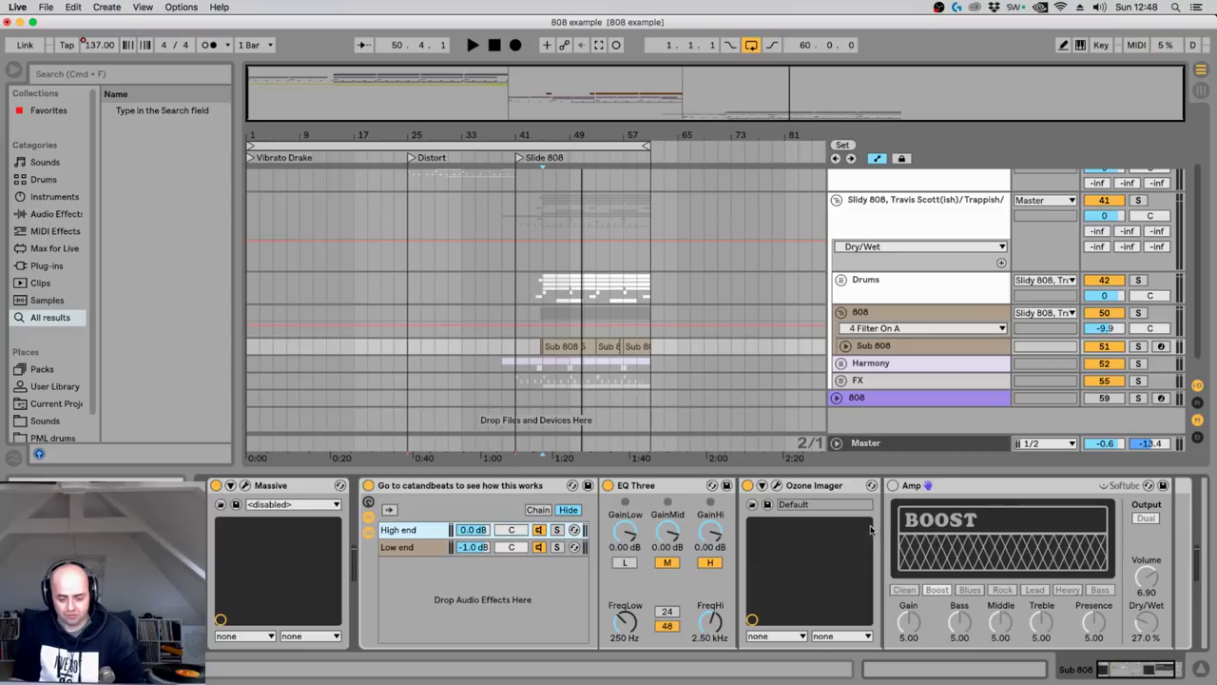
pyautogui.click(893, 486)
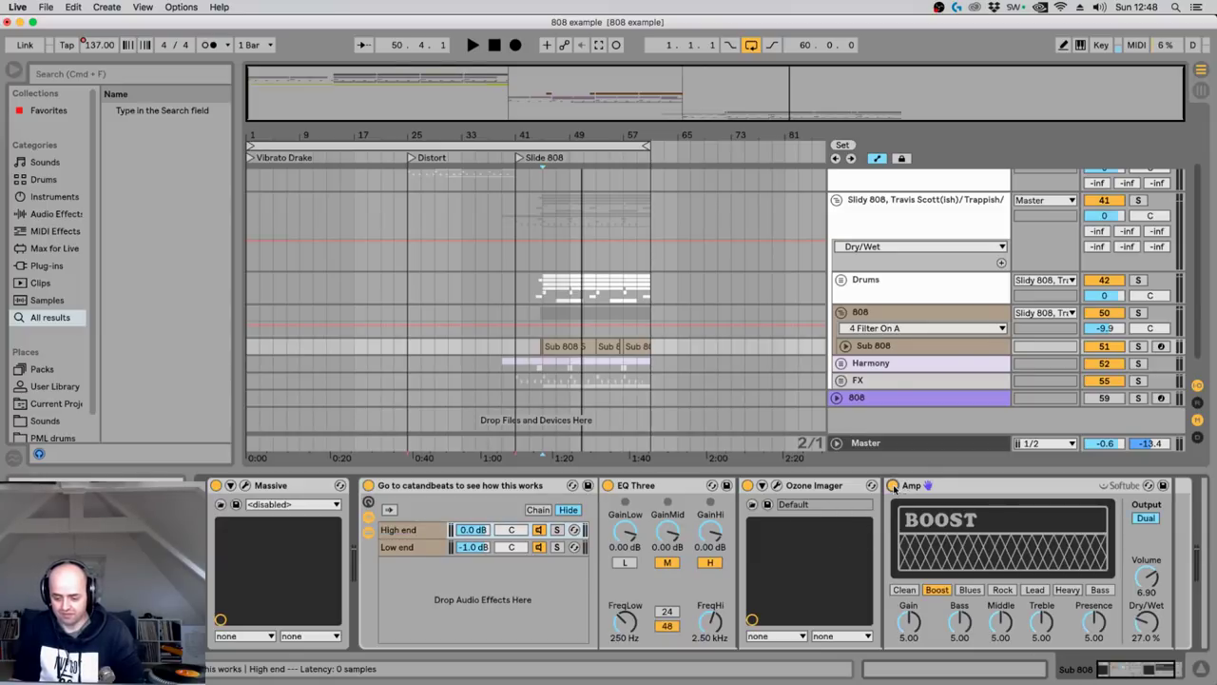
pyautogui.press('space')
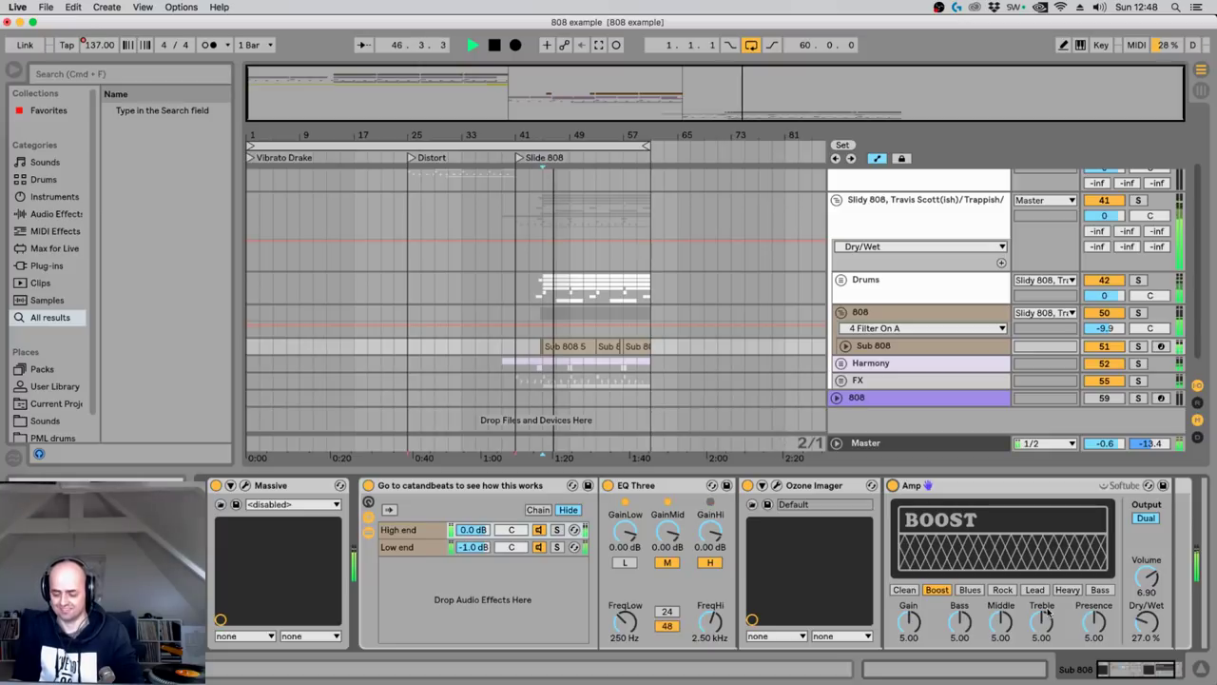
pyautogui.press('space')
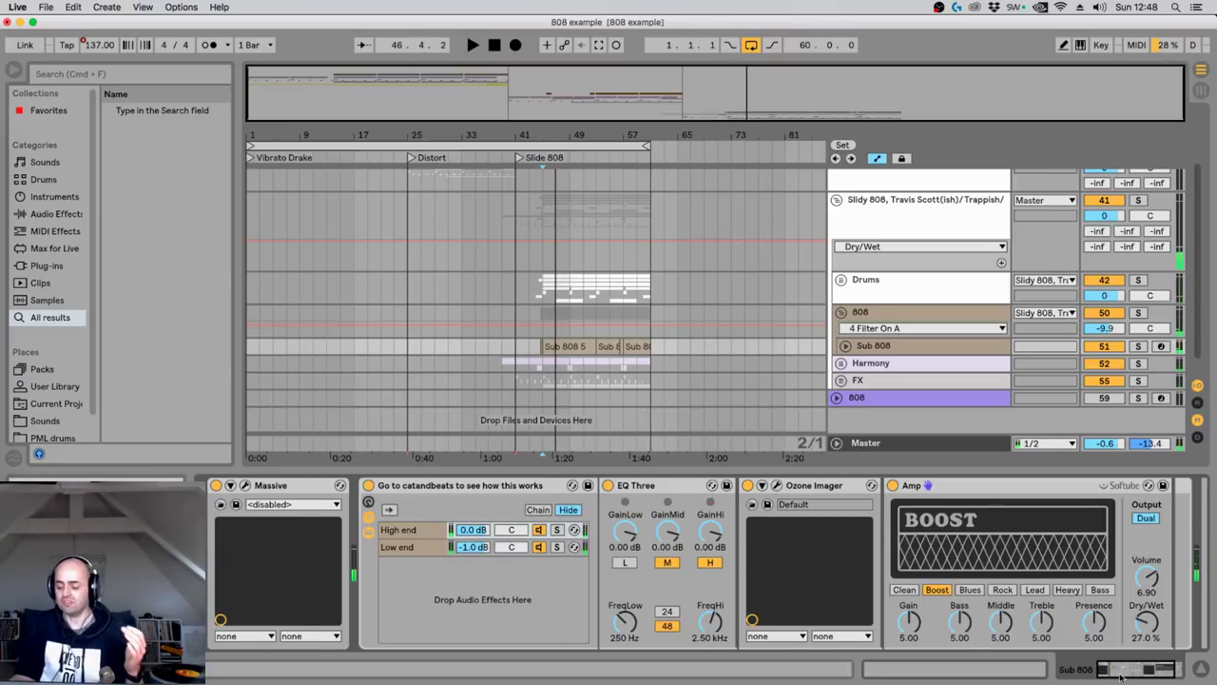
pyautogui.click(1120, 677)
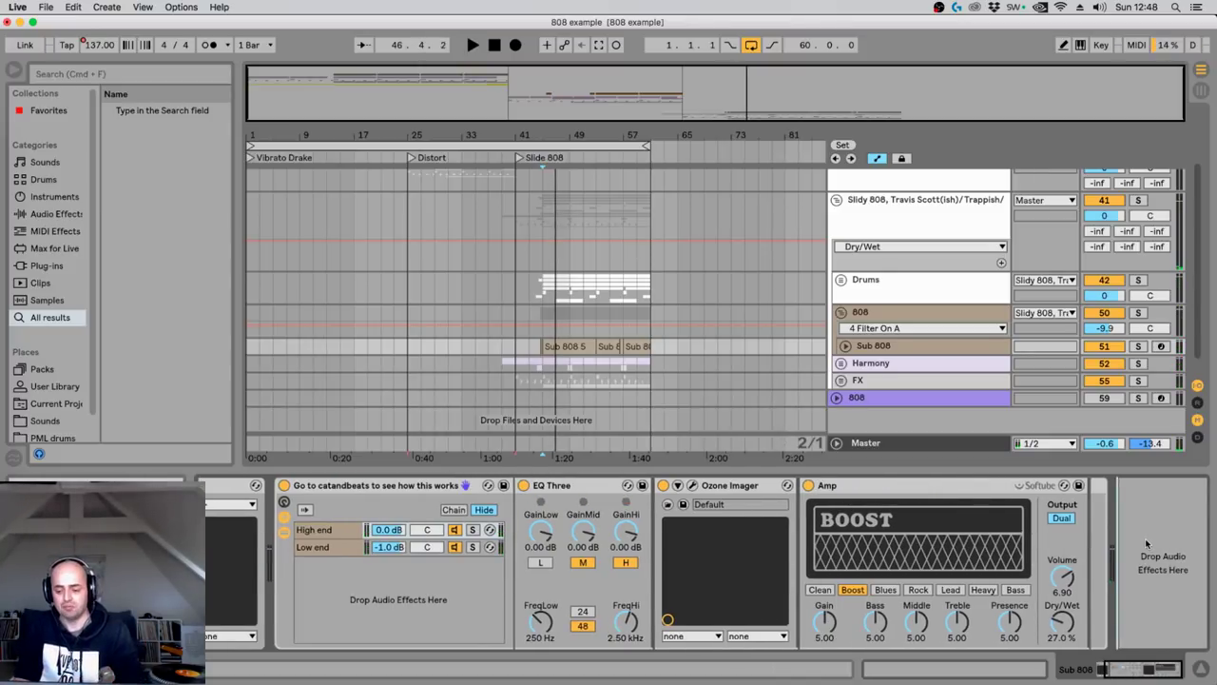
# Review the 808 group's Amp, EQ Eight and Glue Compressor, then fold the Slidy 808 group.
pyautogui.click(869, 313)
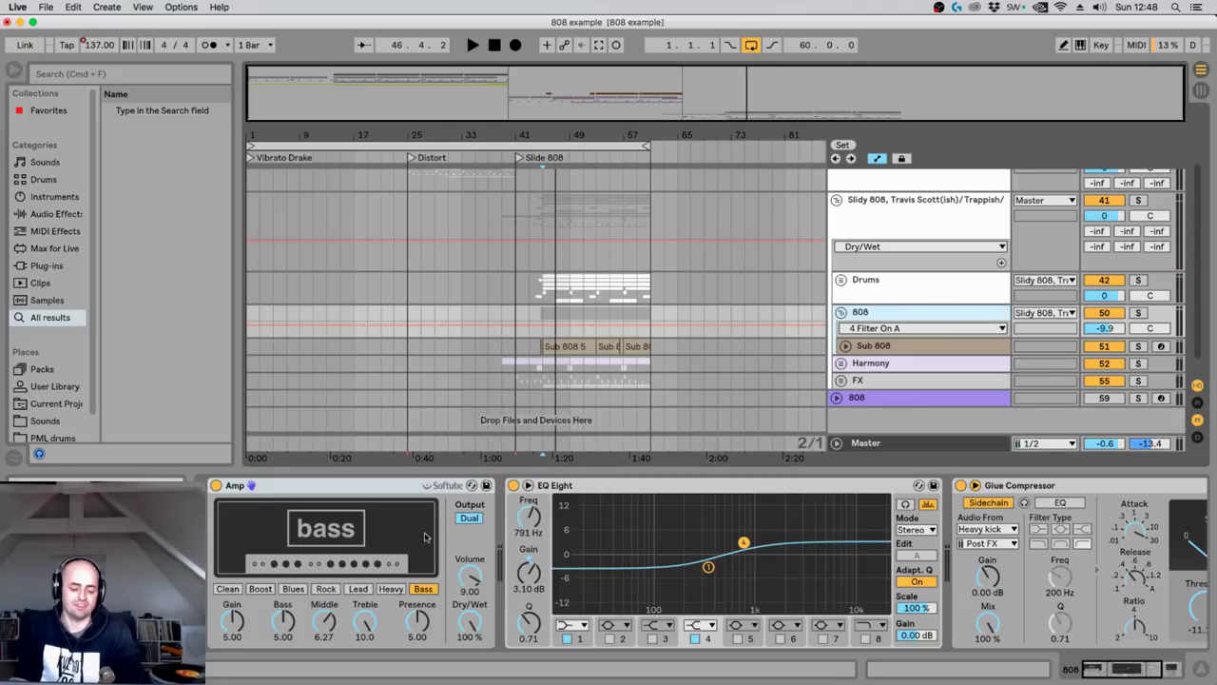
pyautogui.click(375, 486)
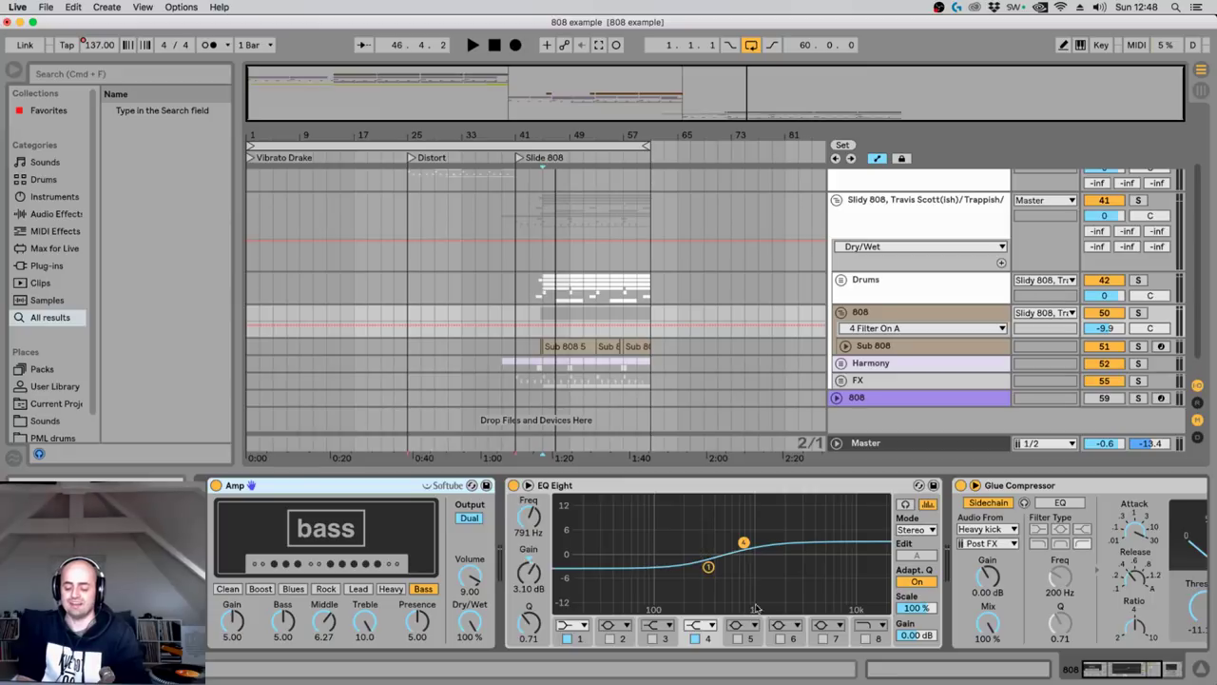
pyautogui.click(883, 313)
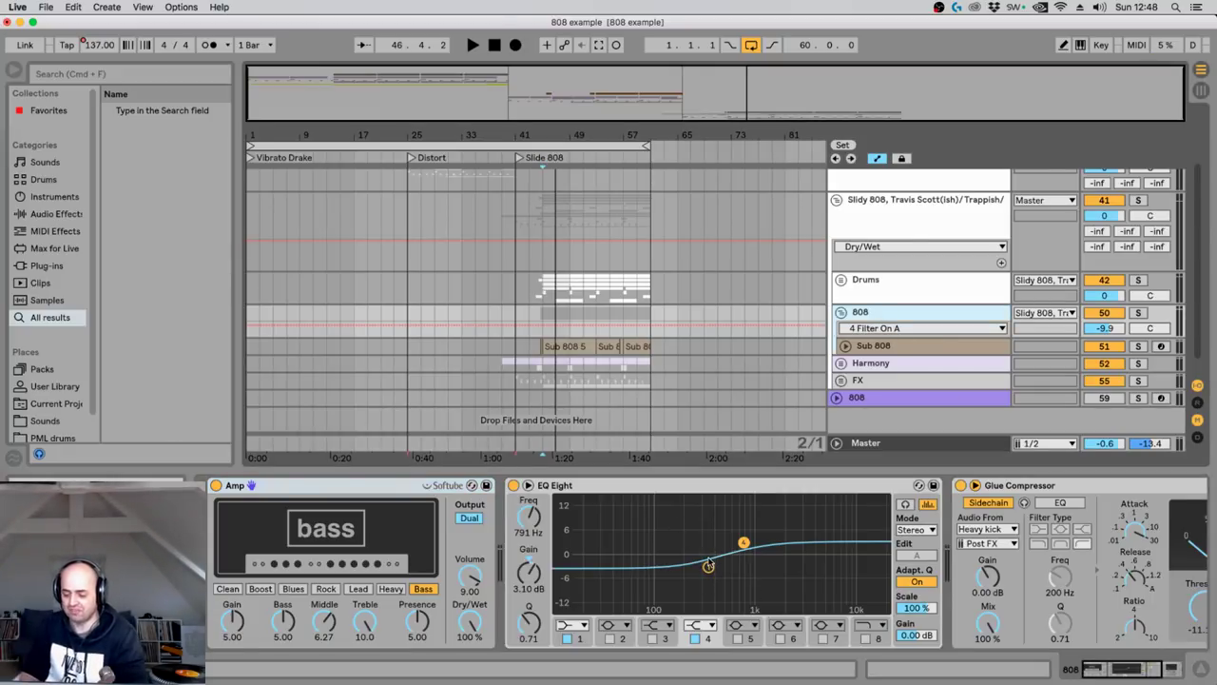
pyautogui.click(1142, 672)
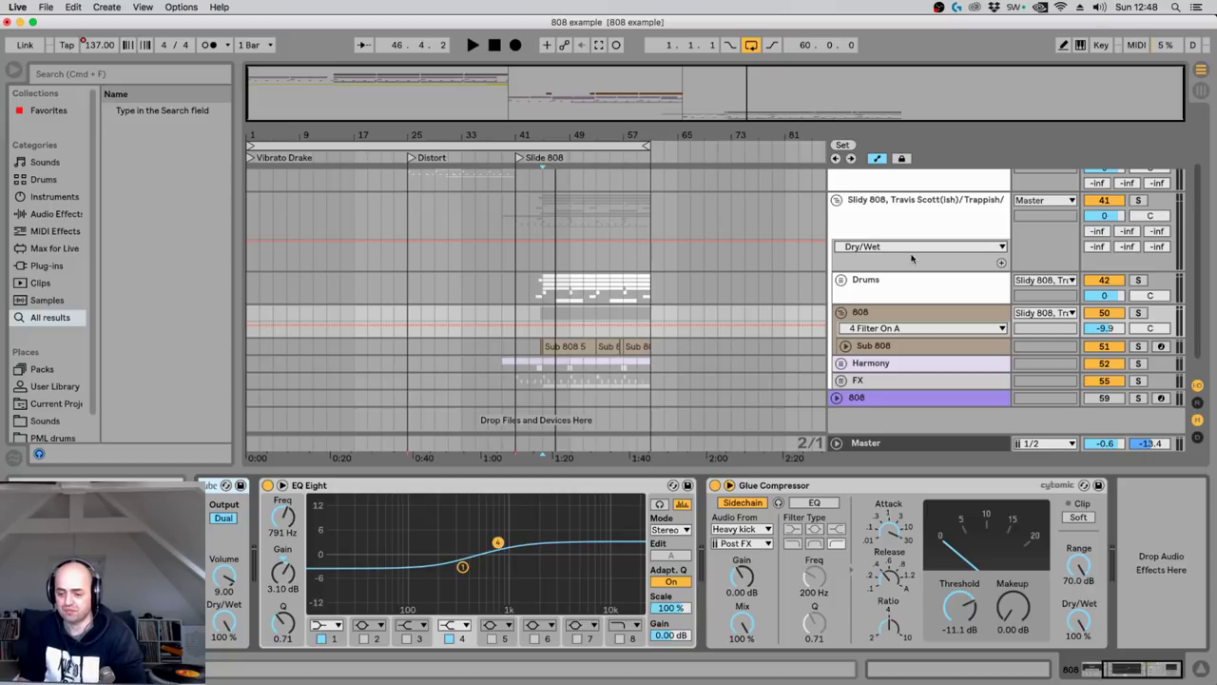
pyautogui.click(835, 200)
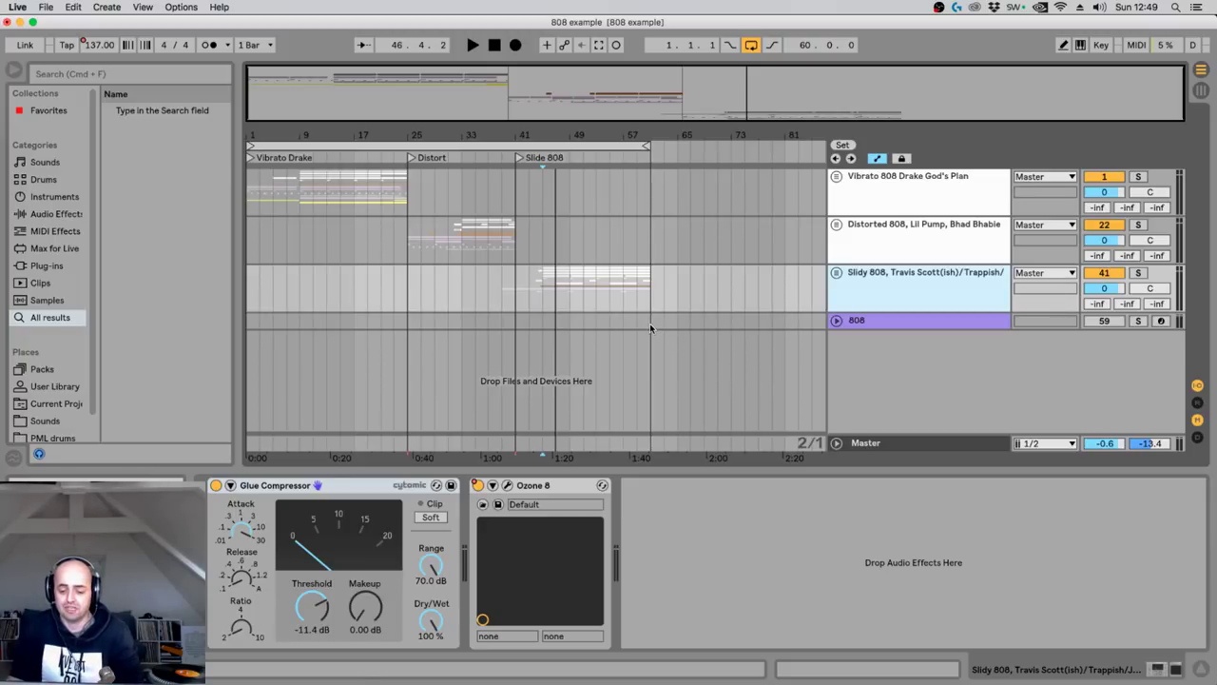
# Select the whole arrangement, set the start at bar 81, and bring OBS to the front.
pyautogui.moveTo(649, 323)
pyautogui.mouseDown()
pyautogui.moveTo(340, 168)
pyautogui.moveTo(230, 185)
pyautogui.mouseUp()
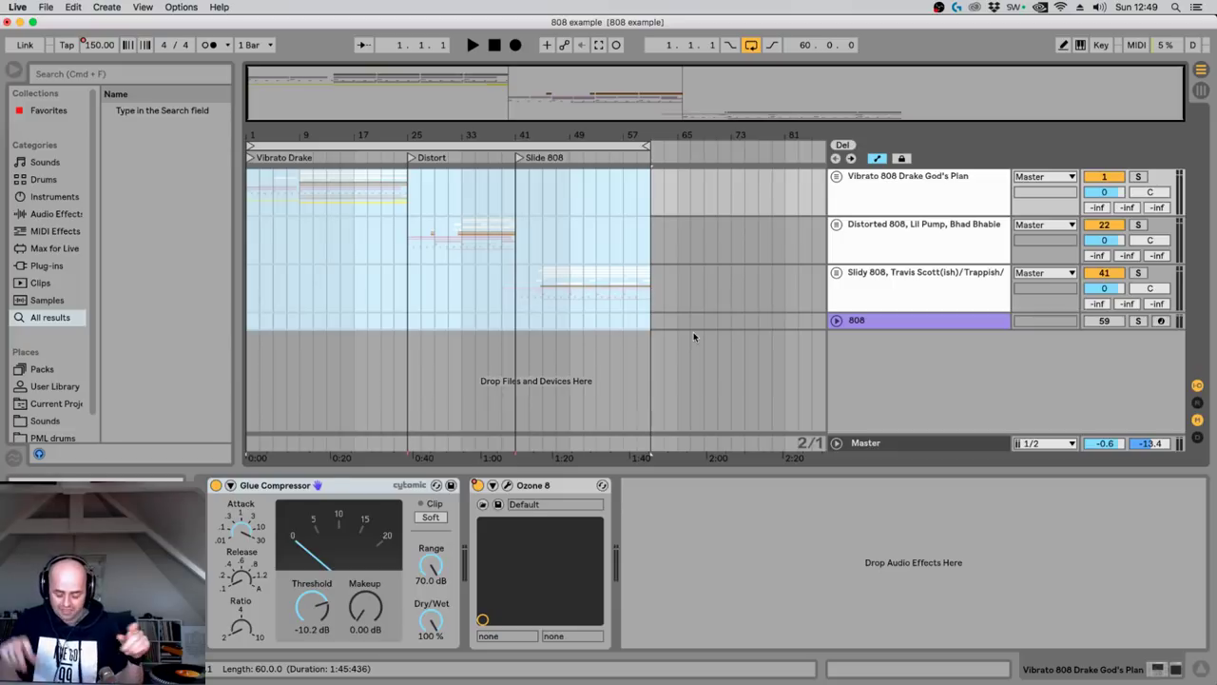
pyautogui.click(785, 374)
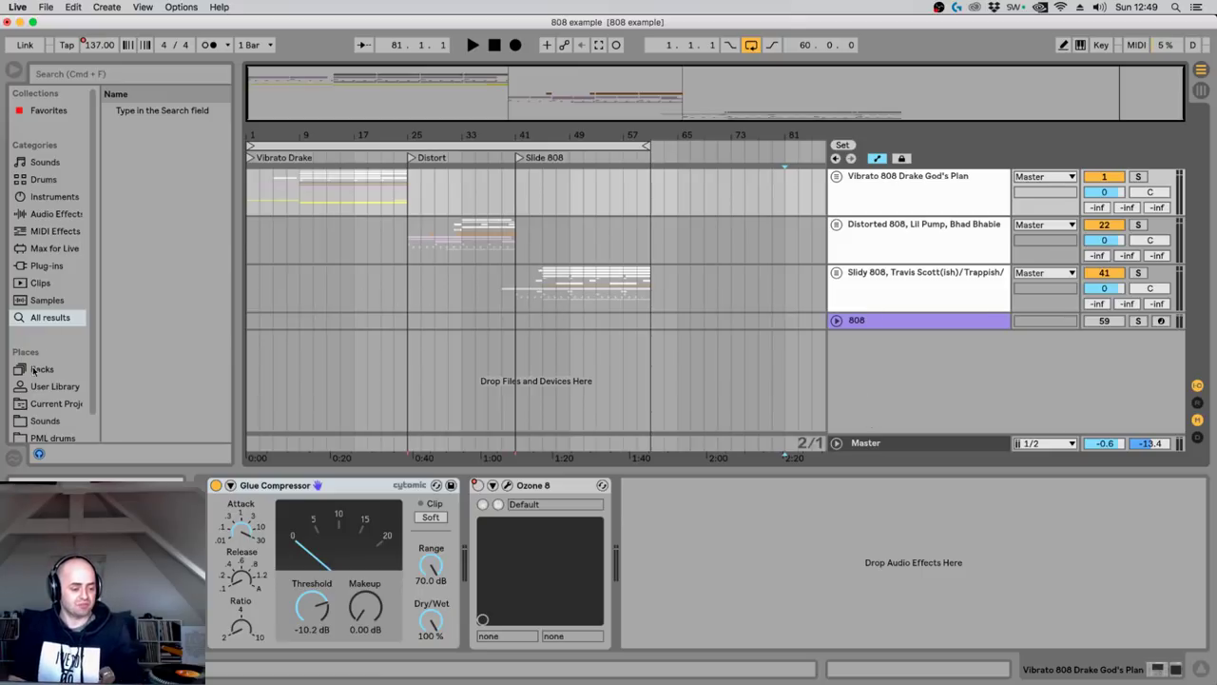
pyautogui.click(10, 424)
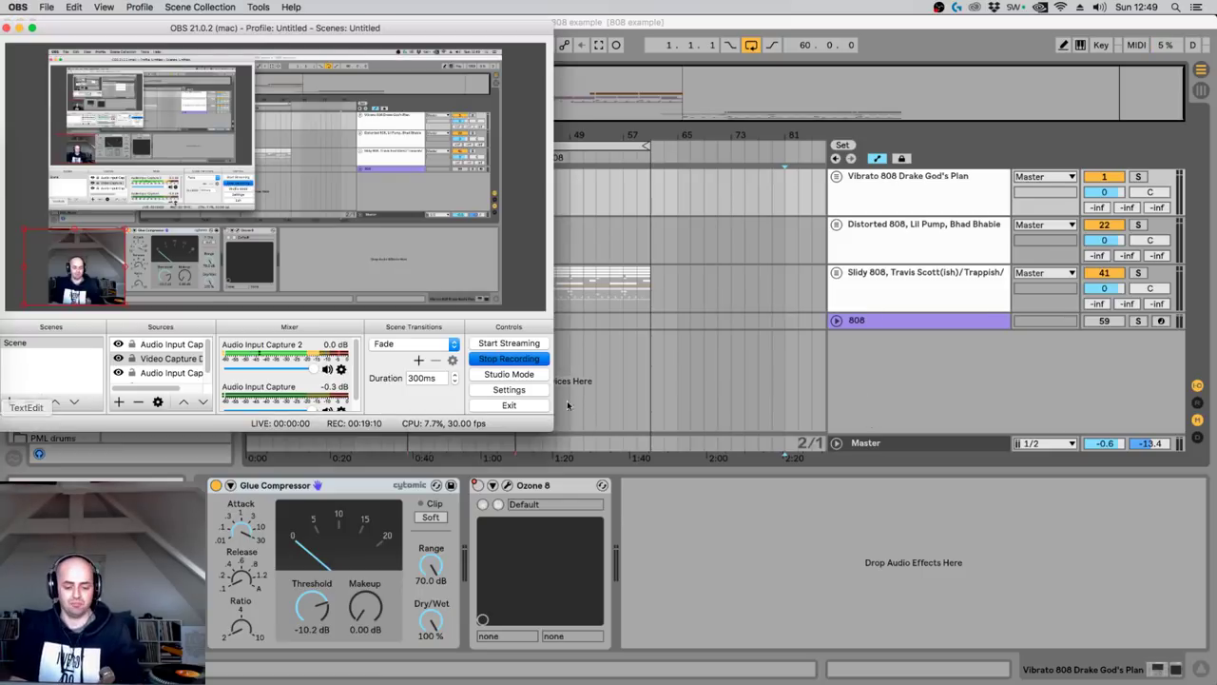